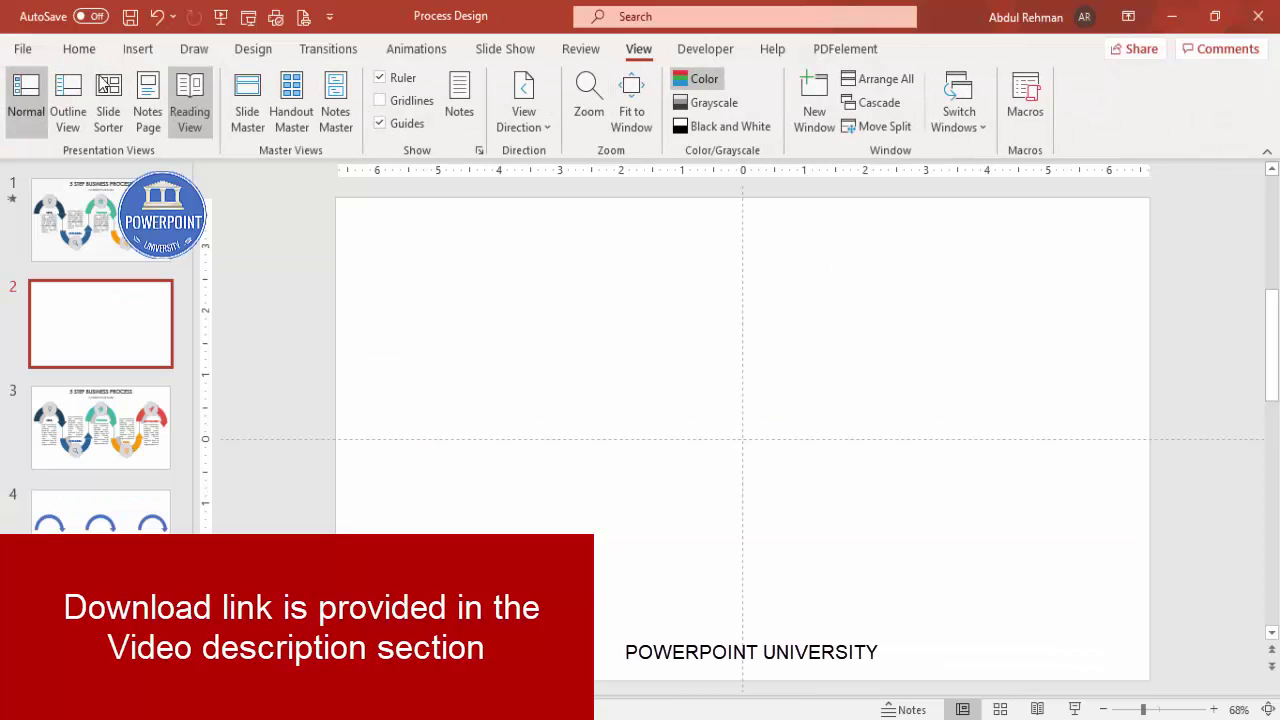
Step: Display the dashed centre drawing guides over blank slide 2 of the Process Design deck
{"action": "left_click", "coordinate": [138, 49]}
Step: Draw a hollow-circle donut near the slide centre and widen its hole
{"action": "left_click", "coordinate": [300, 115]}
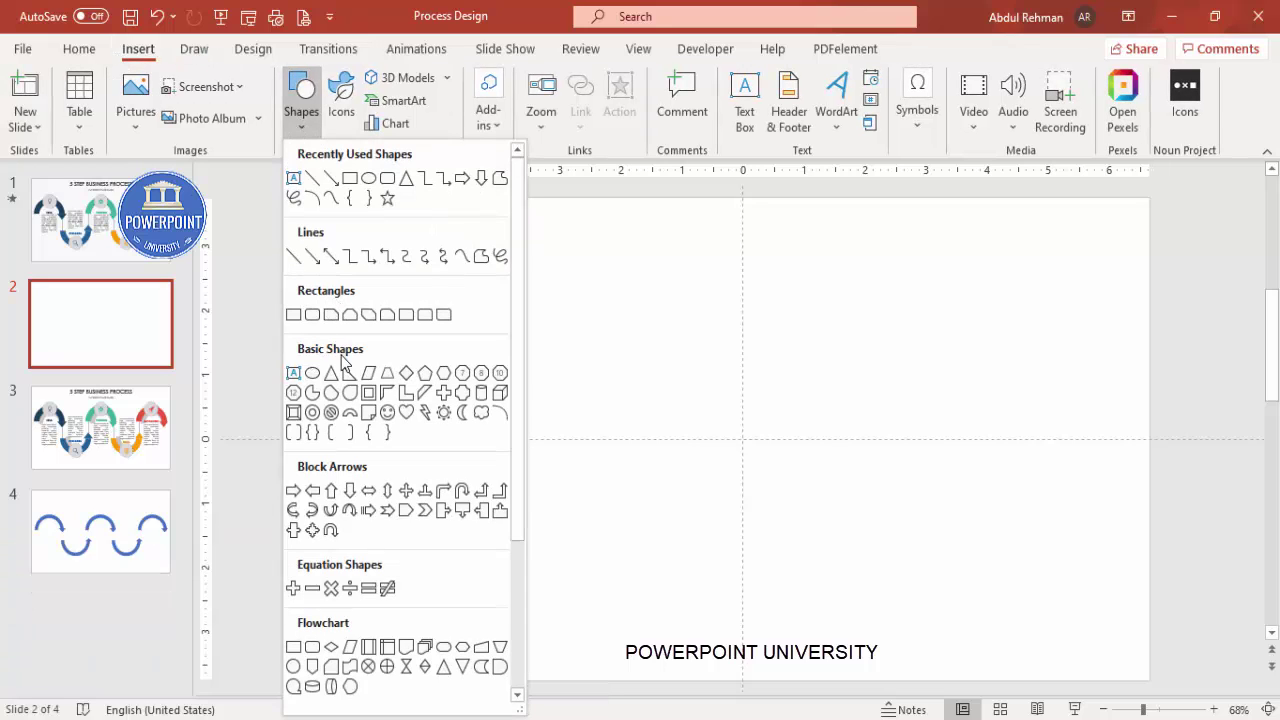
{"action": "left_click", "coordinate": [312, 413]}
{"action": "left_click_drag", "start_coordinate": [792, 504], "coordinate": [824, 538]}
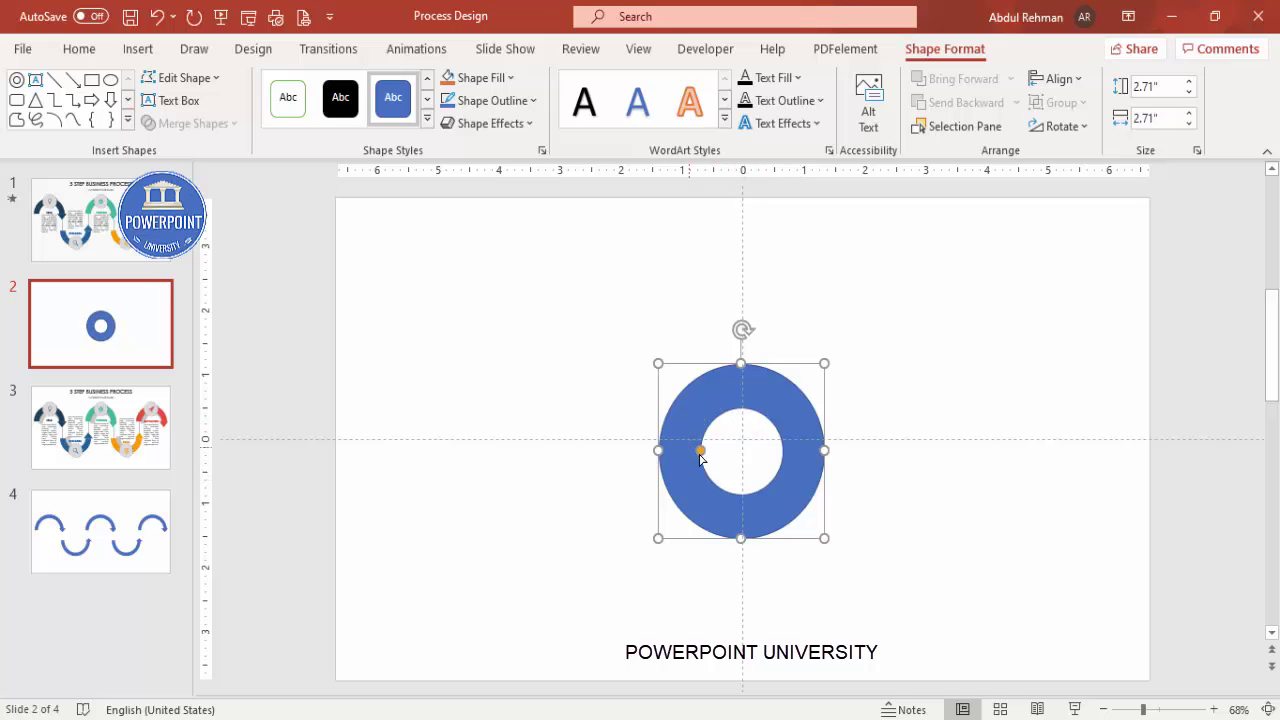
{"action": "left_click_drag", "start_coordinate": [701, 454], "coordinate": [691, 456]}
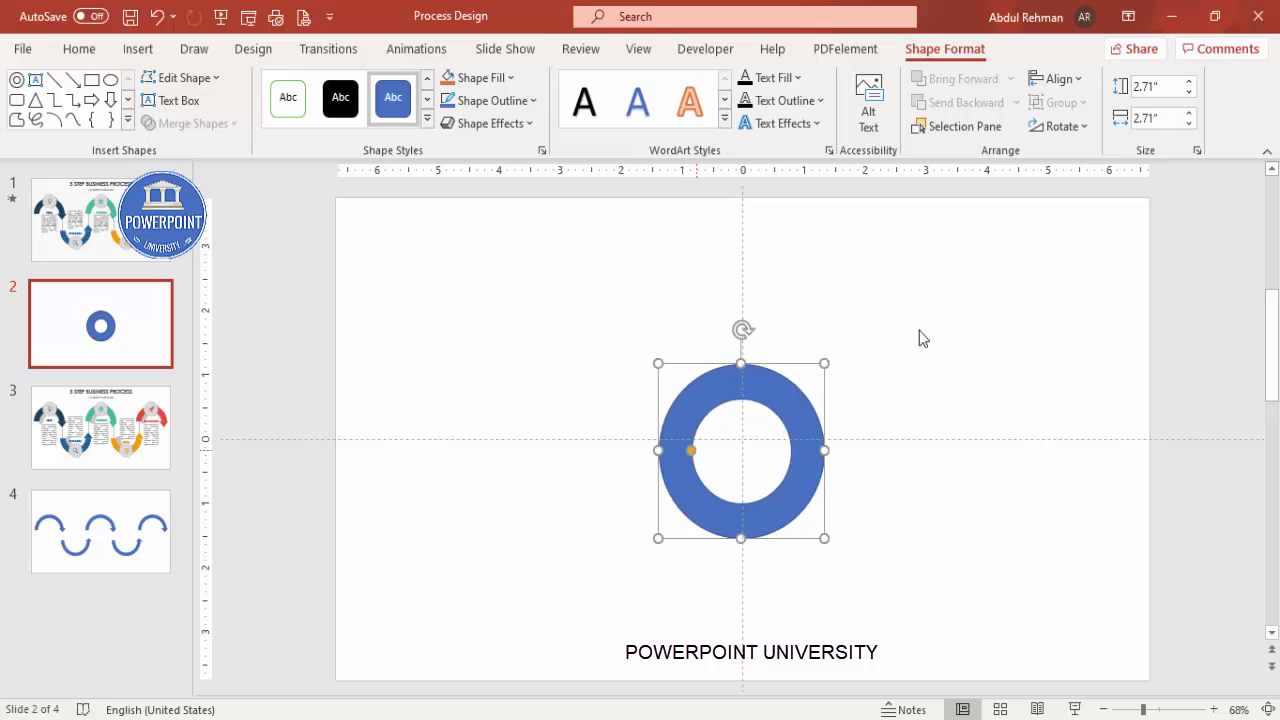
Step: Remove the donut's outline and centre it horizontally and vertically on the slide
{"action": "left_click", "coordinate": [497, 102]}
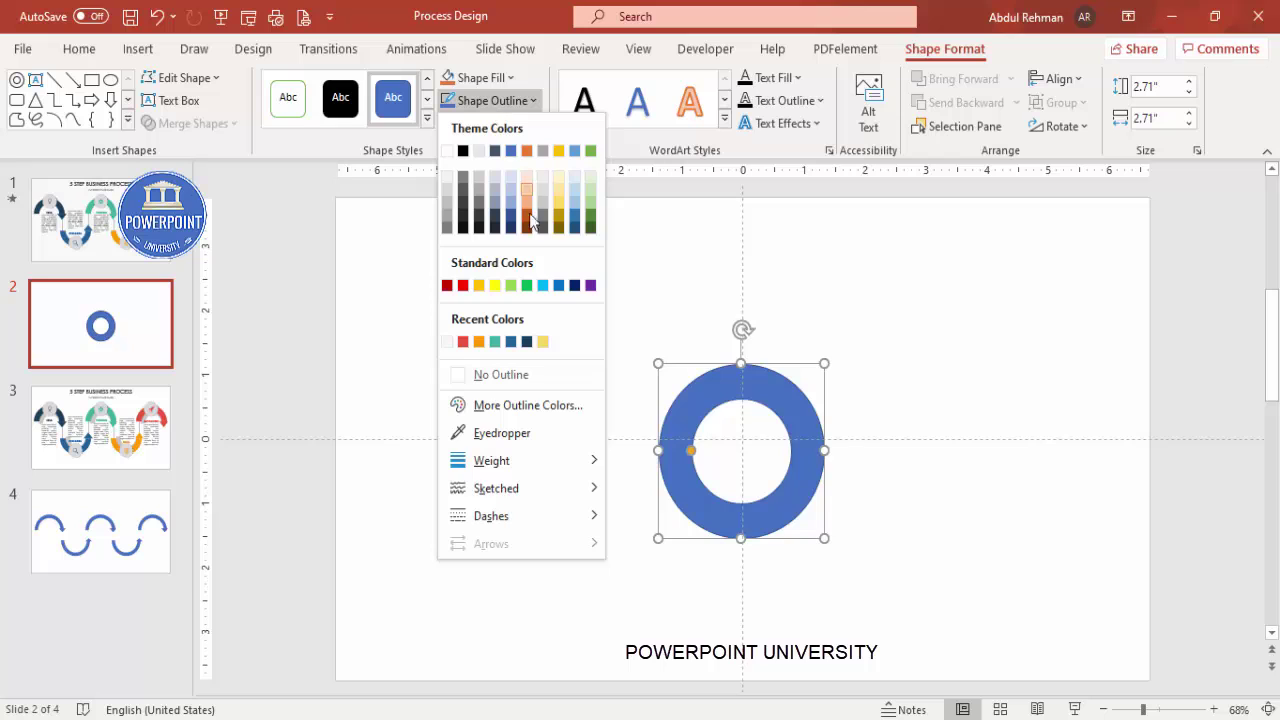
{"action": "left_click", "coordinate": [531, 374]}
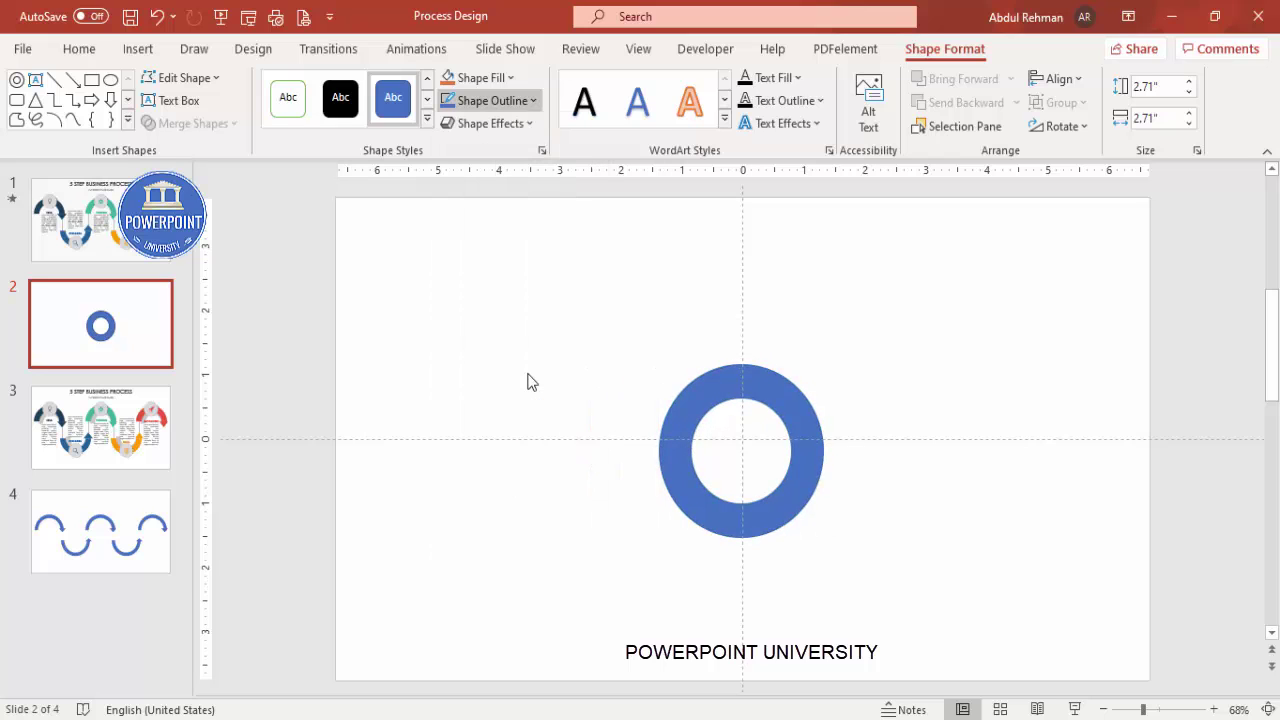
{"action": "left_click", "coordinate": [1056, 80]}
{"action": "left_click", "coordinate": [1093, 133]}
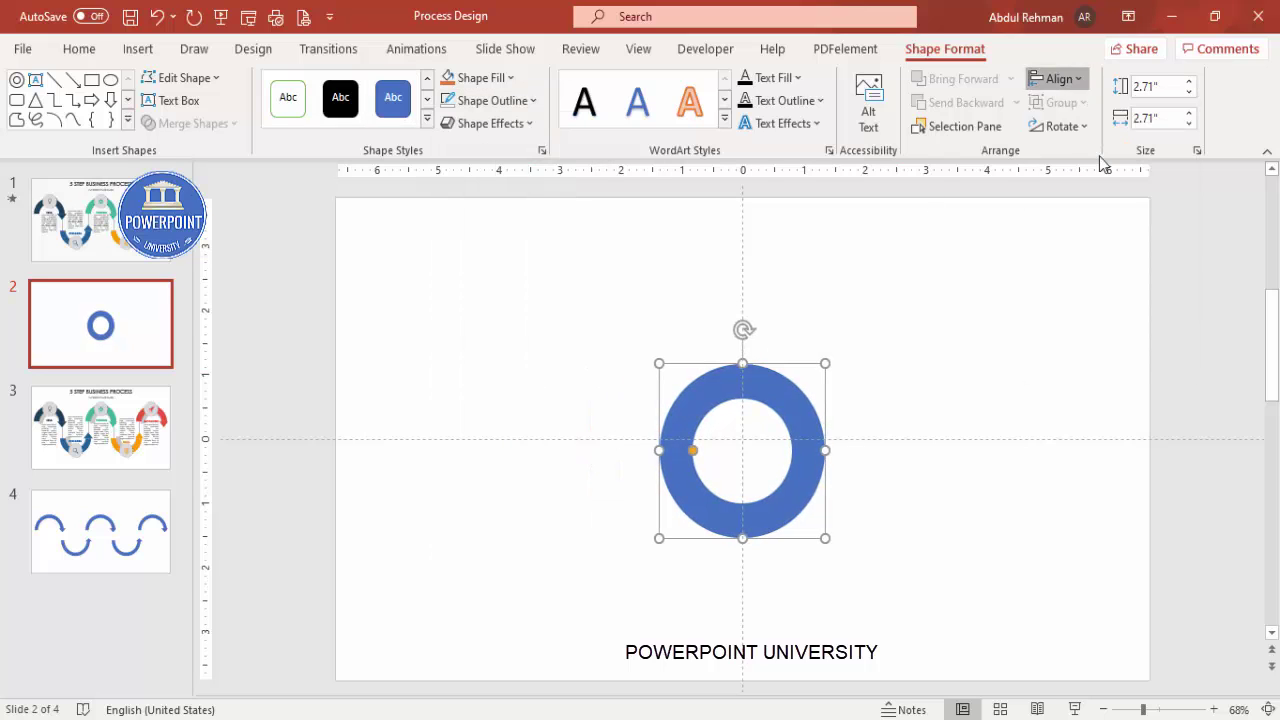
{"action": "left_click", "coordinate": [1057, 80]}
{"action": "left_click", "coordinate": [1123, 233]}
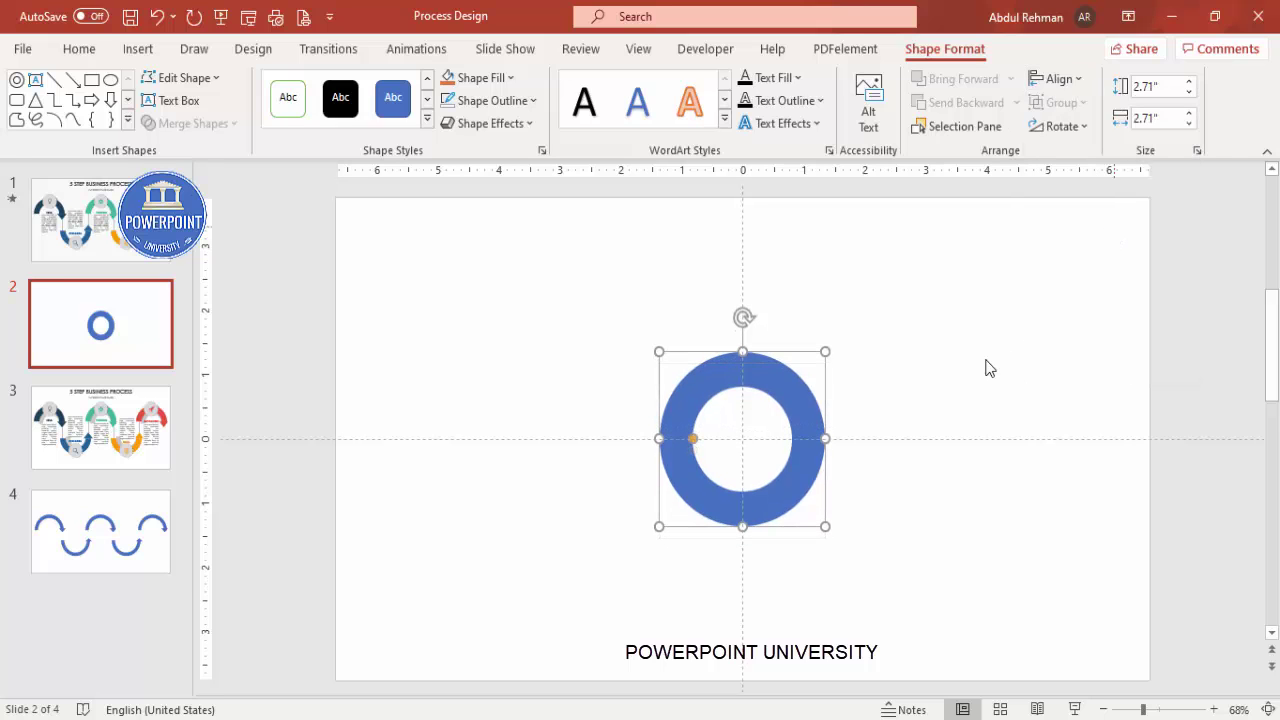
{"action": "left_click", "coordinate": [630, 450]}
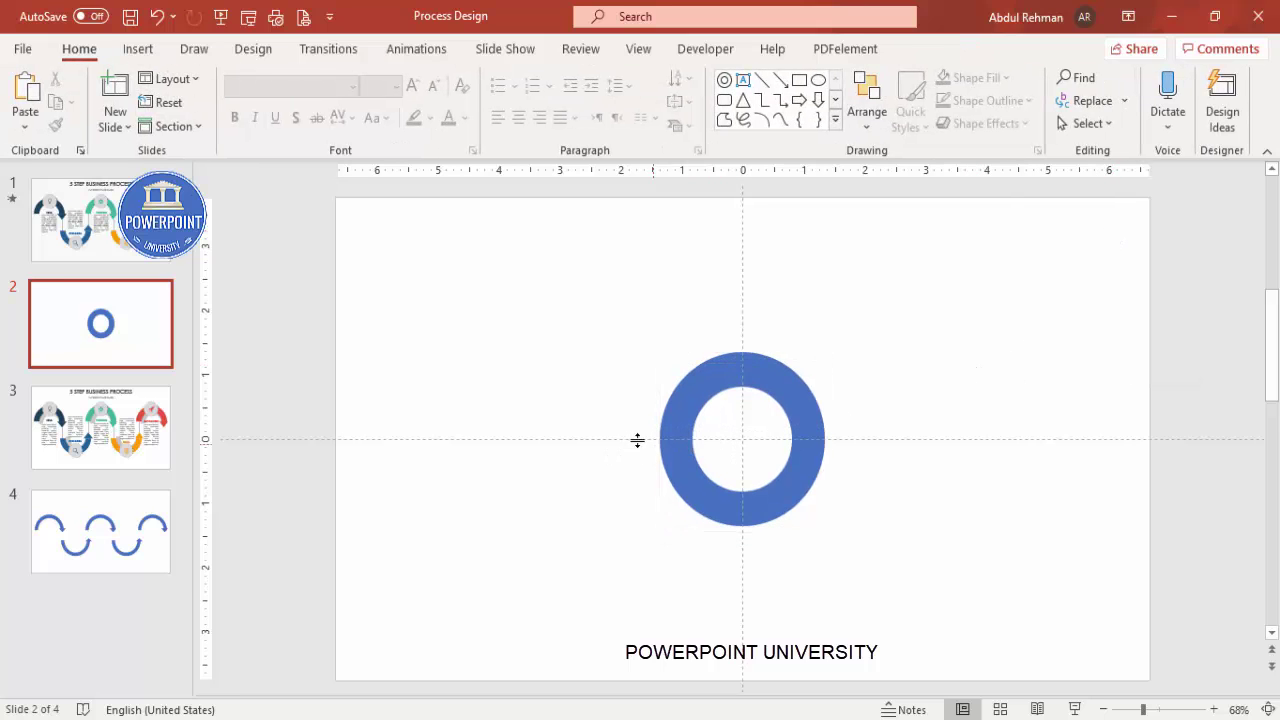
{"action": "left_click", "coordinate": [145, 54]}
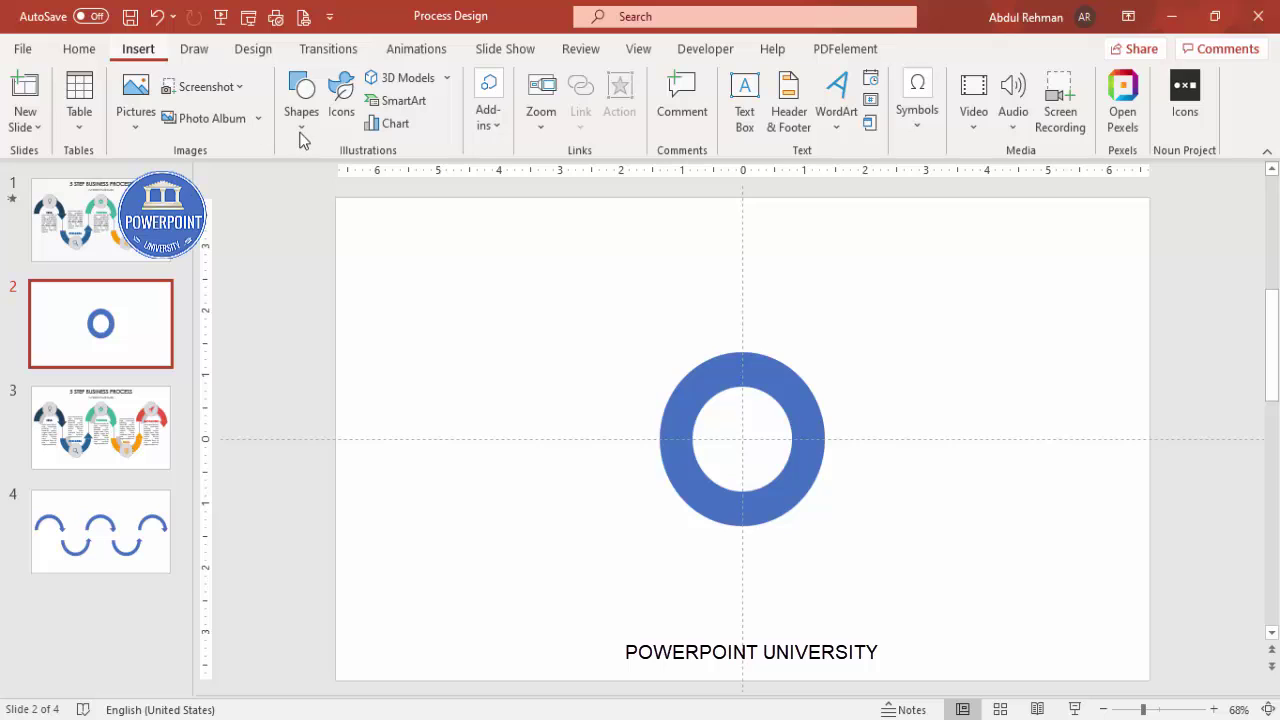
Step: Subtract a rectangle over the donut's lower half, leaving a 2.71" × 1.35" arch
{"action": "left_click", "coordinate": [302, 128]}
{"action": "left_click", "coordinate": [293, 314]}
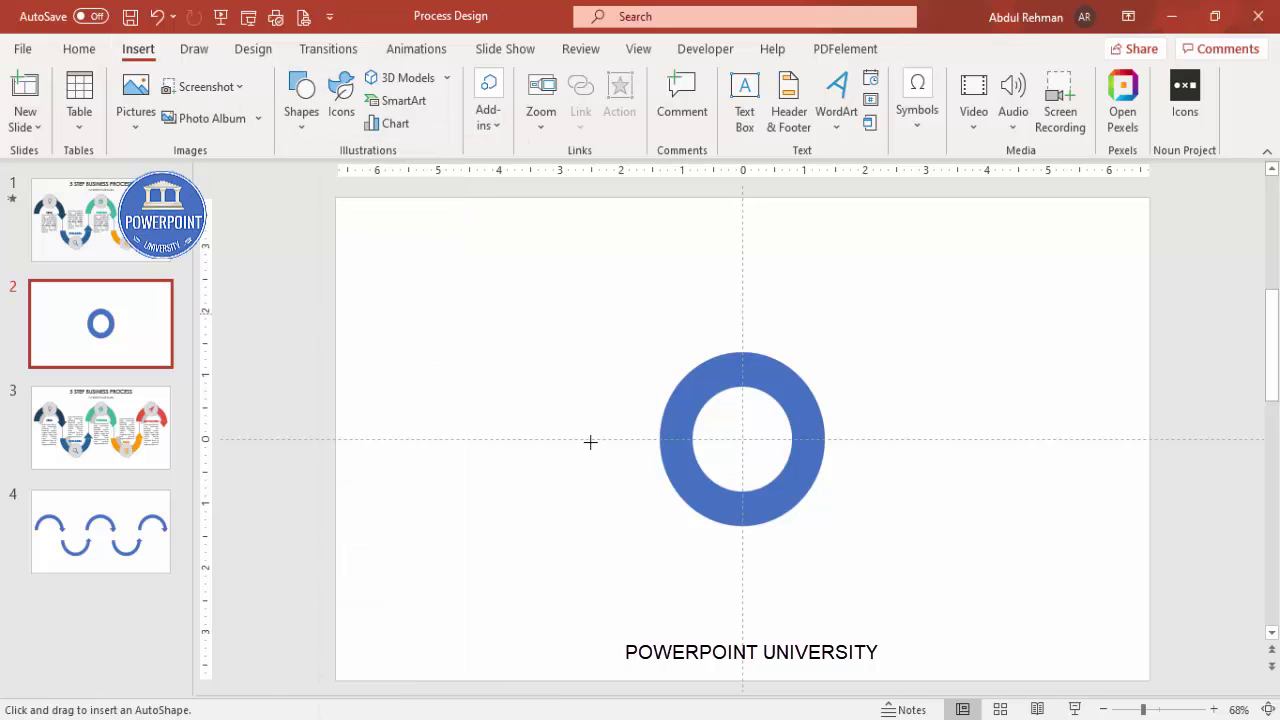
{"action": "left_click_drag", "start_coordinate": [866, 532], "coordinate": [873, 550]}
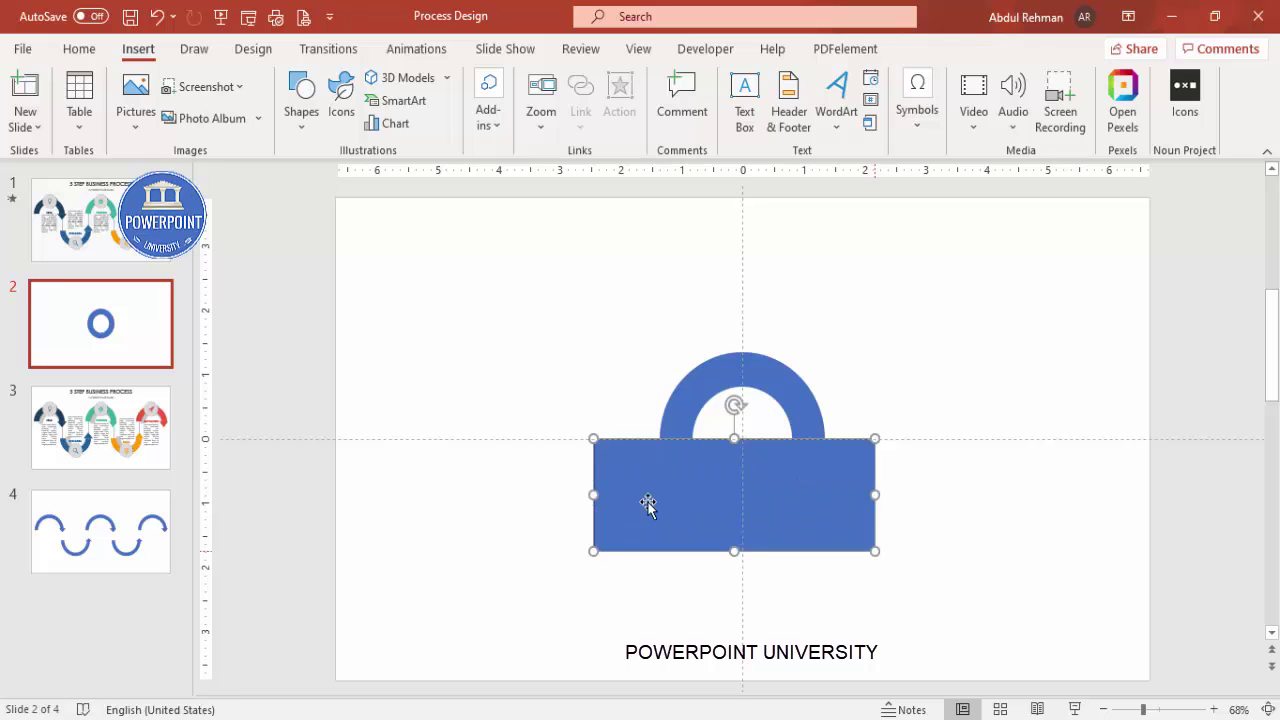
{"action": "left_click", "coordinate": [742, 364]}
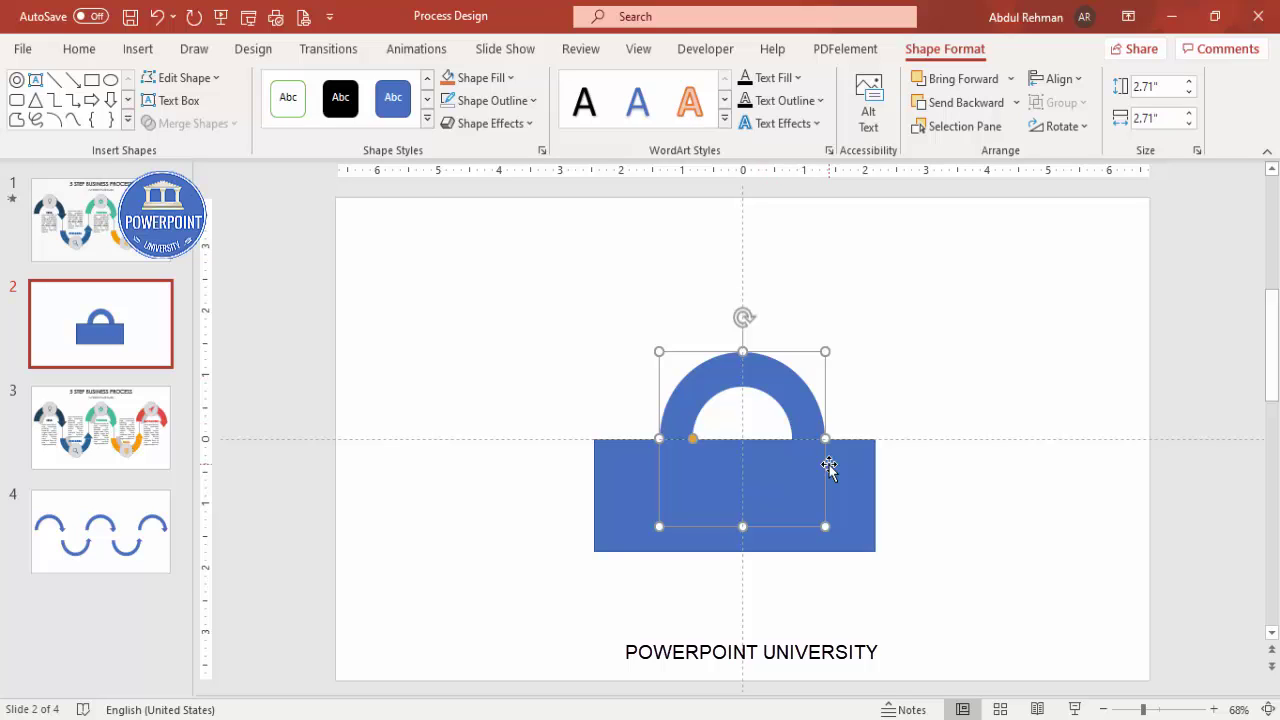
{"action": "left_click", "coordinate": [856, 470], "text": "shift"}
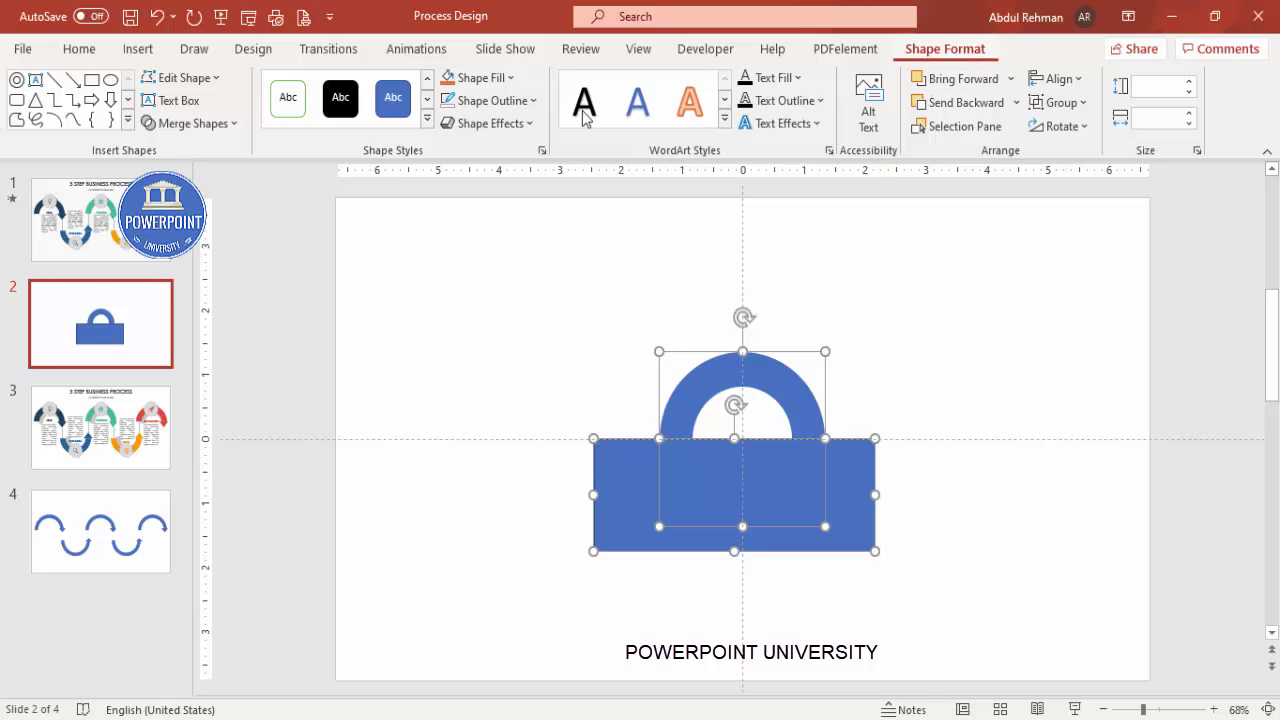
{"action": "left_click", "coordinate": [172, 123]}
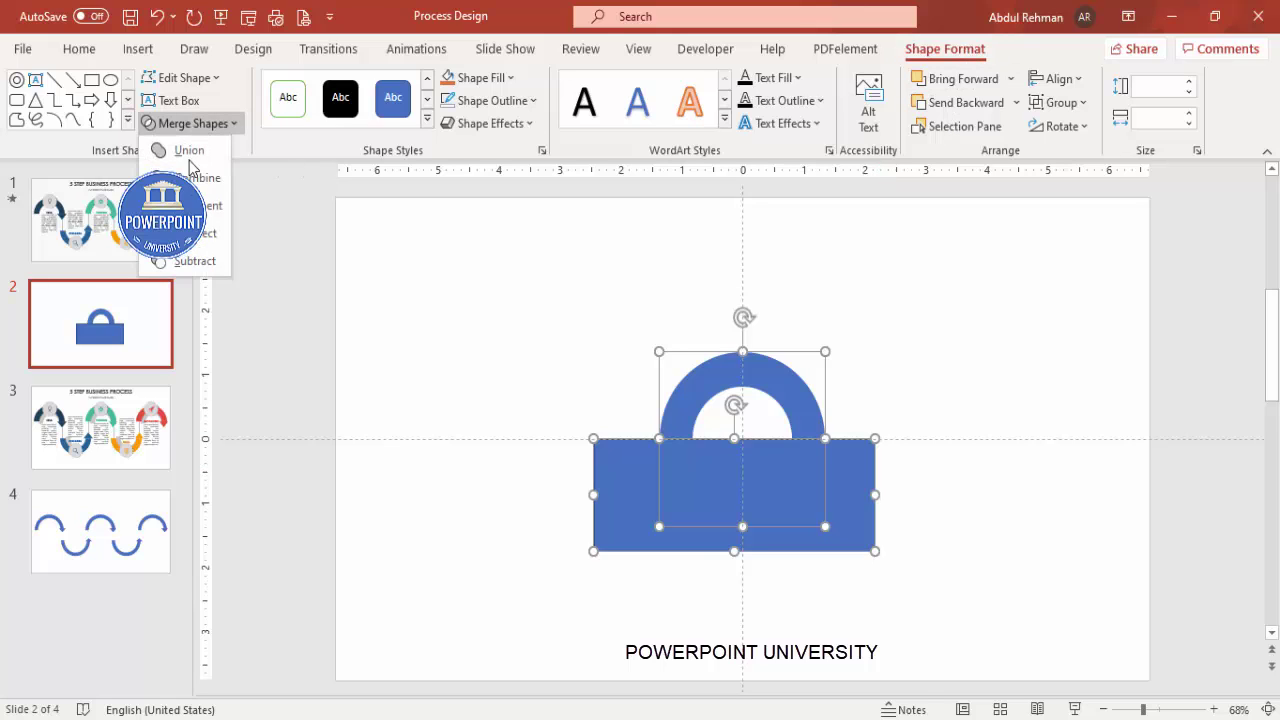
{"action": "left_click", "coordinate": [195, 262]}
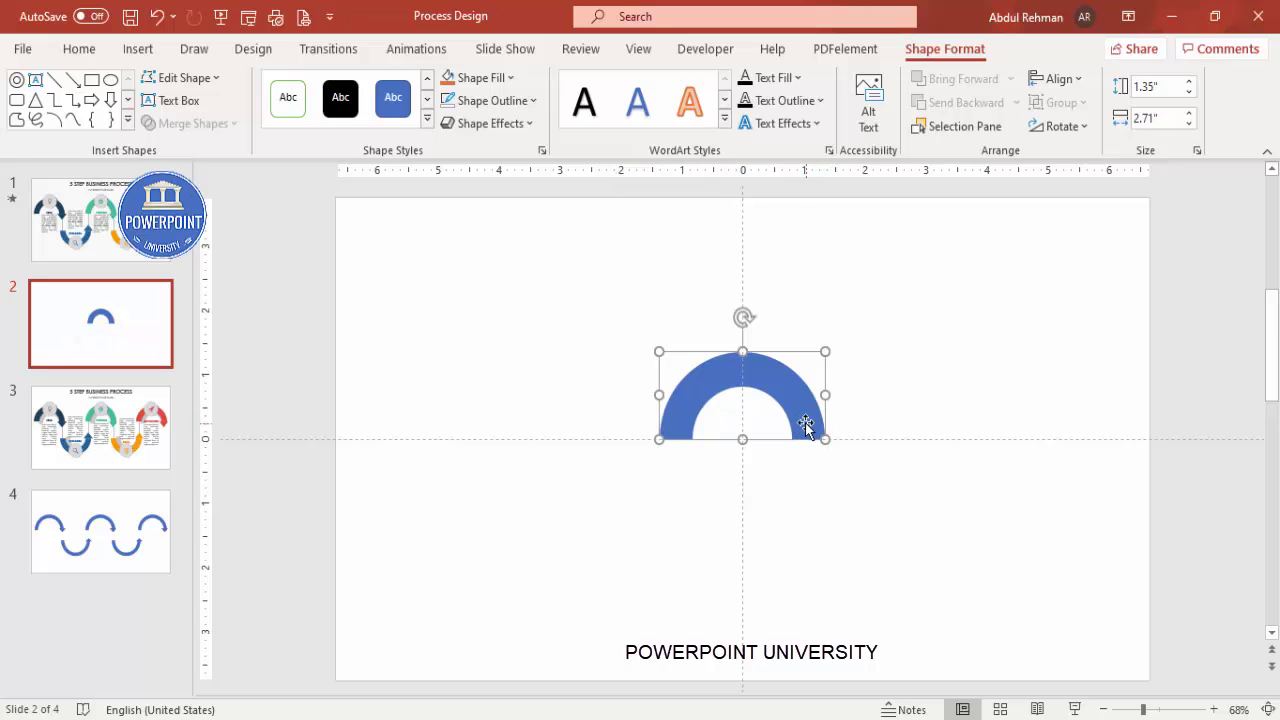
{"action": "left_click", "coordinate": [81, 52]}
{"action": "left_click", "coordinate": [135, 50]}
Step: Draw an outline-free isosceles triangle and flip it to point downward
{"action": "left_click", "coordinate": [295, 130]}
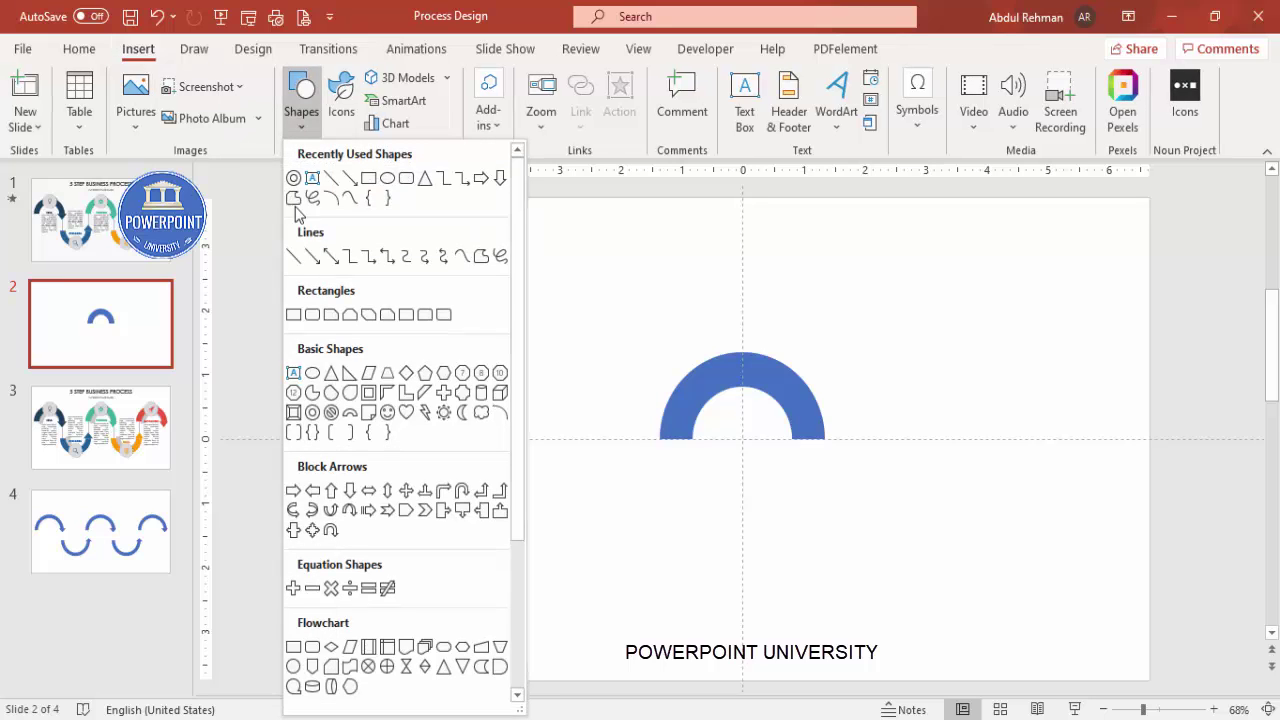
{"action": "left_click", "coordinate": [332, 375]}
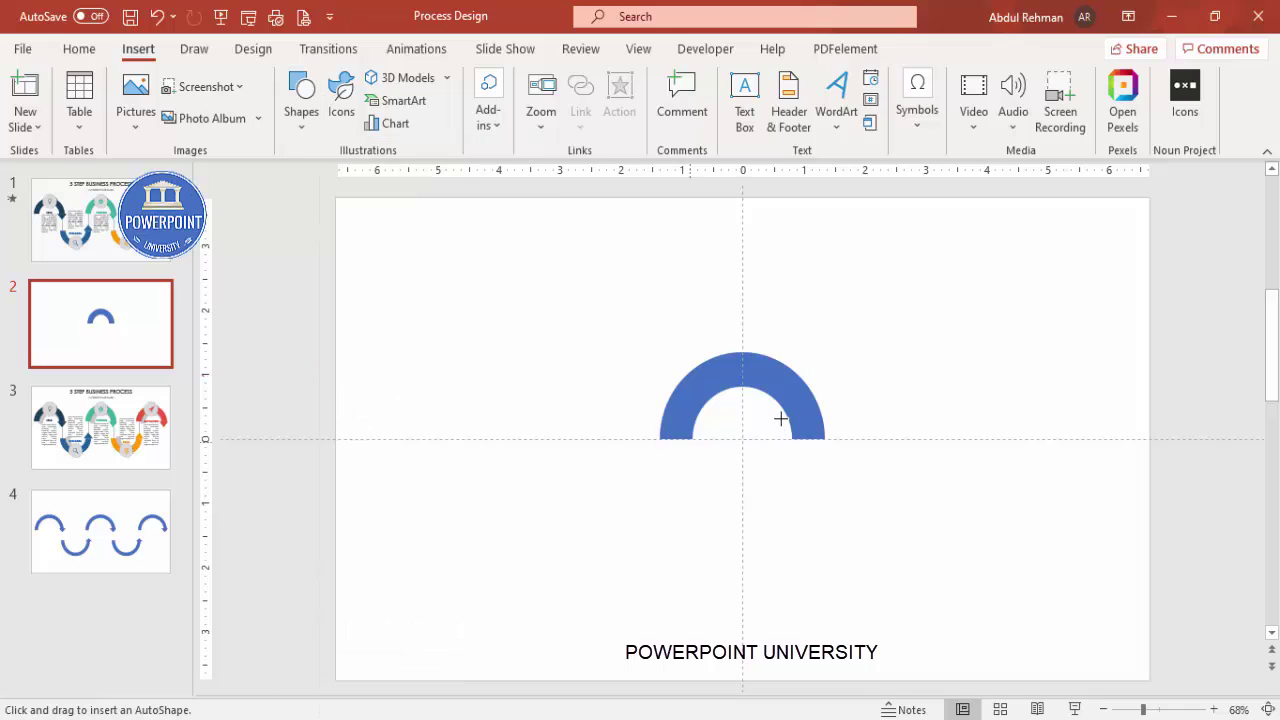
{"action": "left_click_drag", "start_coordinate": [781, 434], "coordinate": [845, 449]}
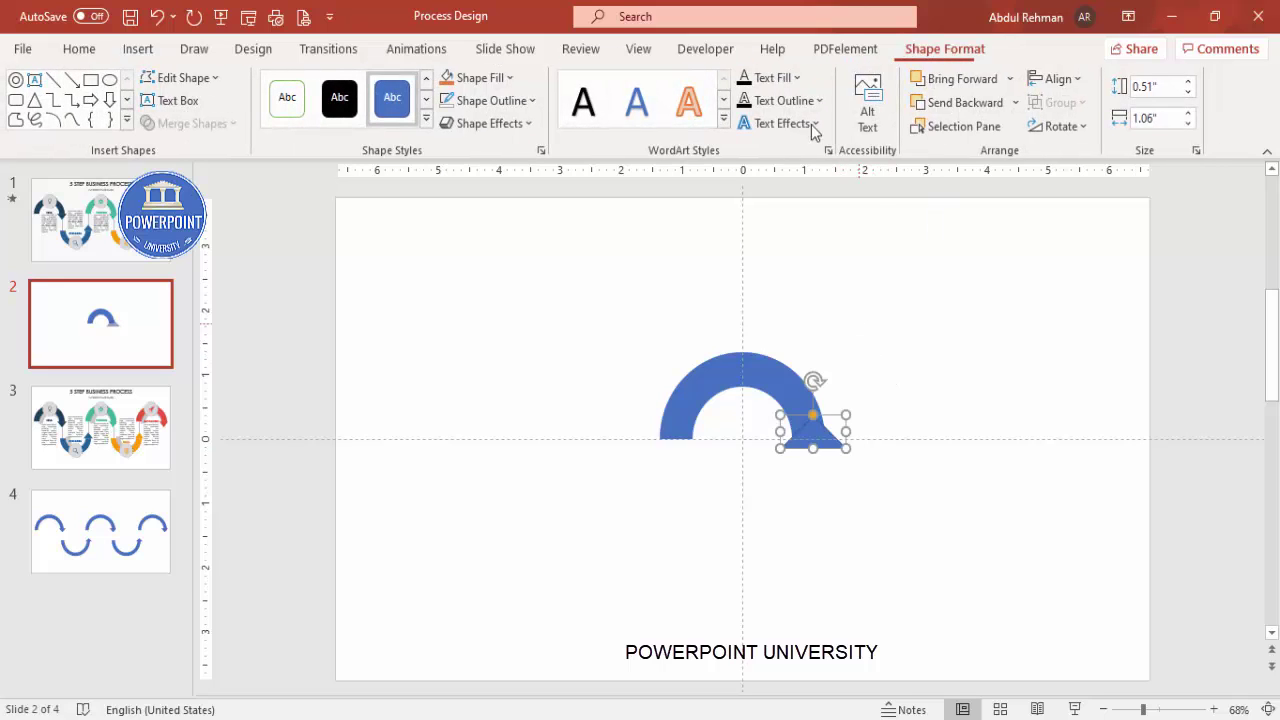
{"action": "left_click", "coordinate": [515, 100]}
{"action": "left_click", "coordinate": [492, 380]}
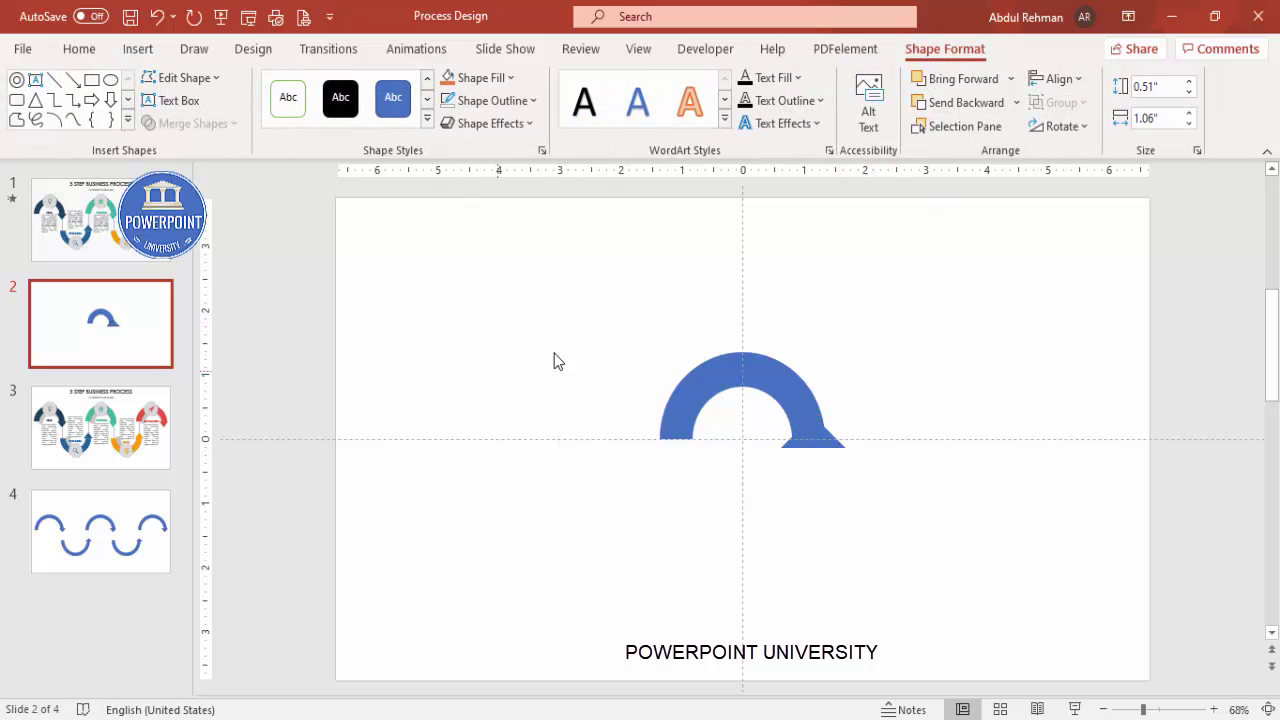
{"action": "left_click", "coordinate": [1077, 127]}
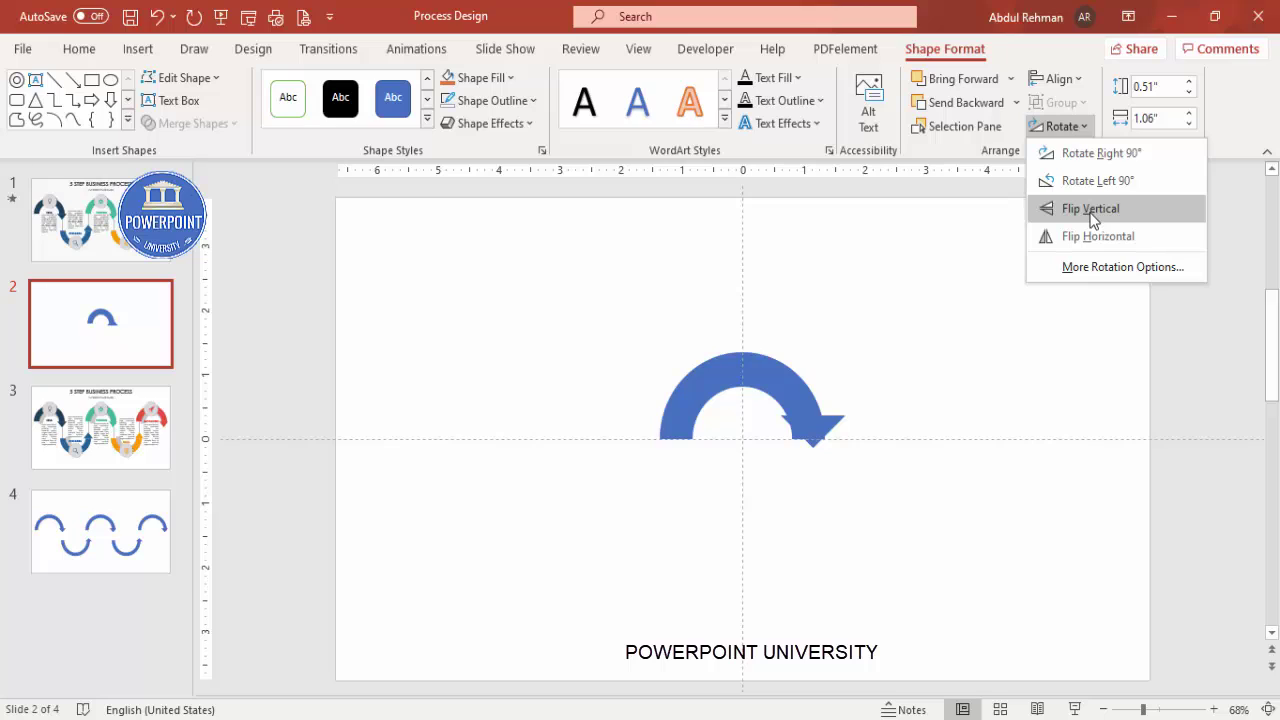
{"action": "left_click", "coordinate": [1092, 209]}
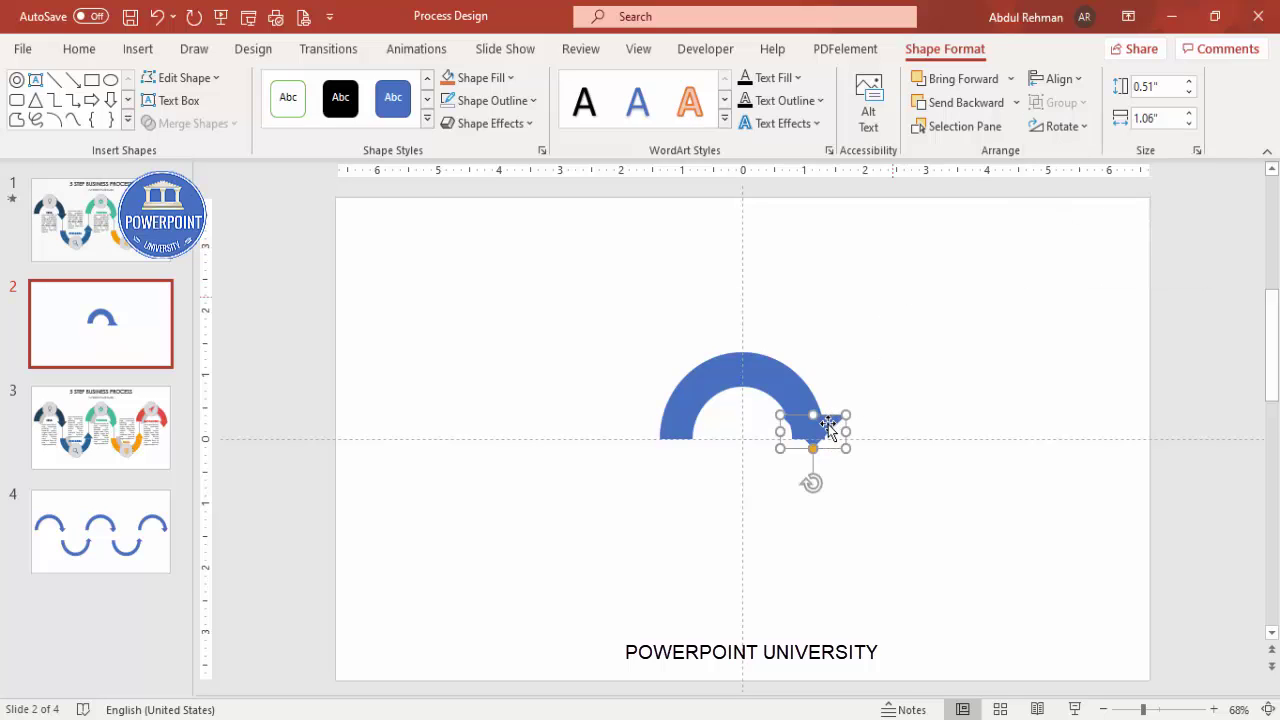
Step: Position the arrowhead under the arch's right end and group both into one 2.97" × 1.86" arrow
{"action": "mouse_move", "coordinate": [826, 430]}
{"action": "left_mouse_down"}
{"action": "mouse_move", "coordinate": [828, 446]}
{"action": "mouse_move", "coordinate": [814, 446]}
{"action": "left_mouse_up"}
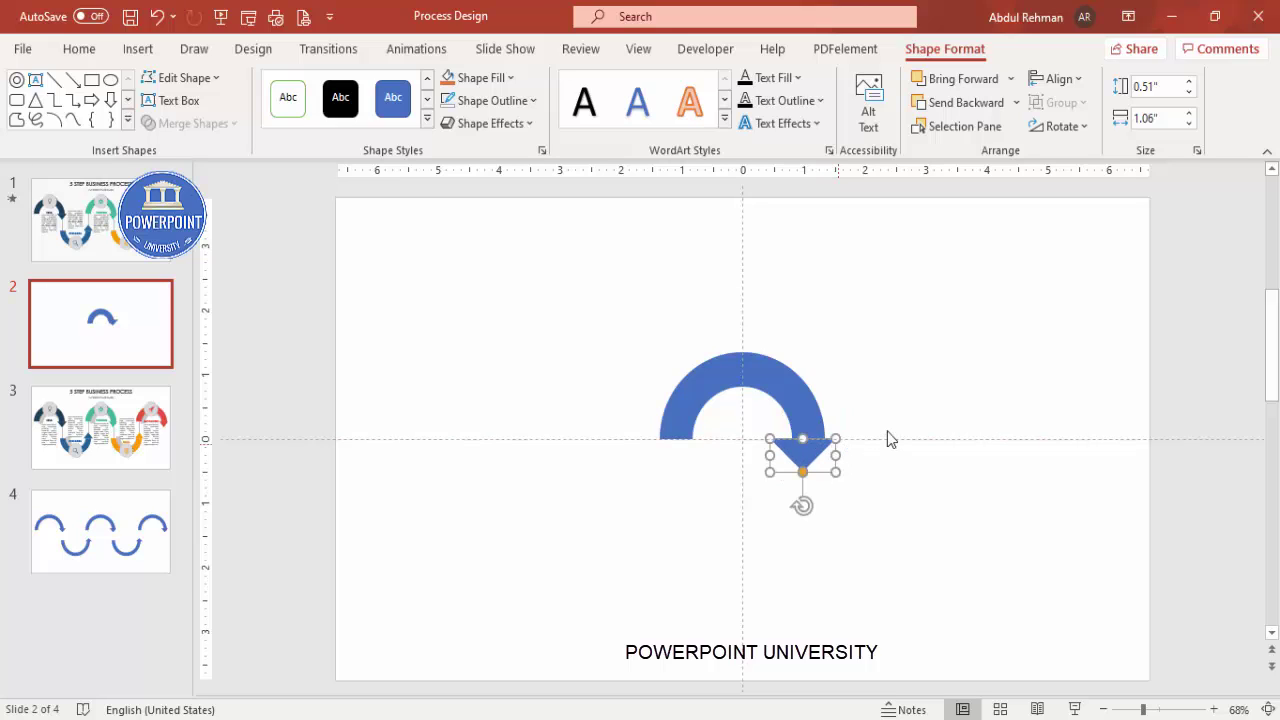
{"action": "key", "text": "ctrl+z"}
{"action": "key", "text": "ctrl+z"}
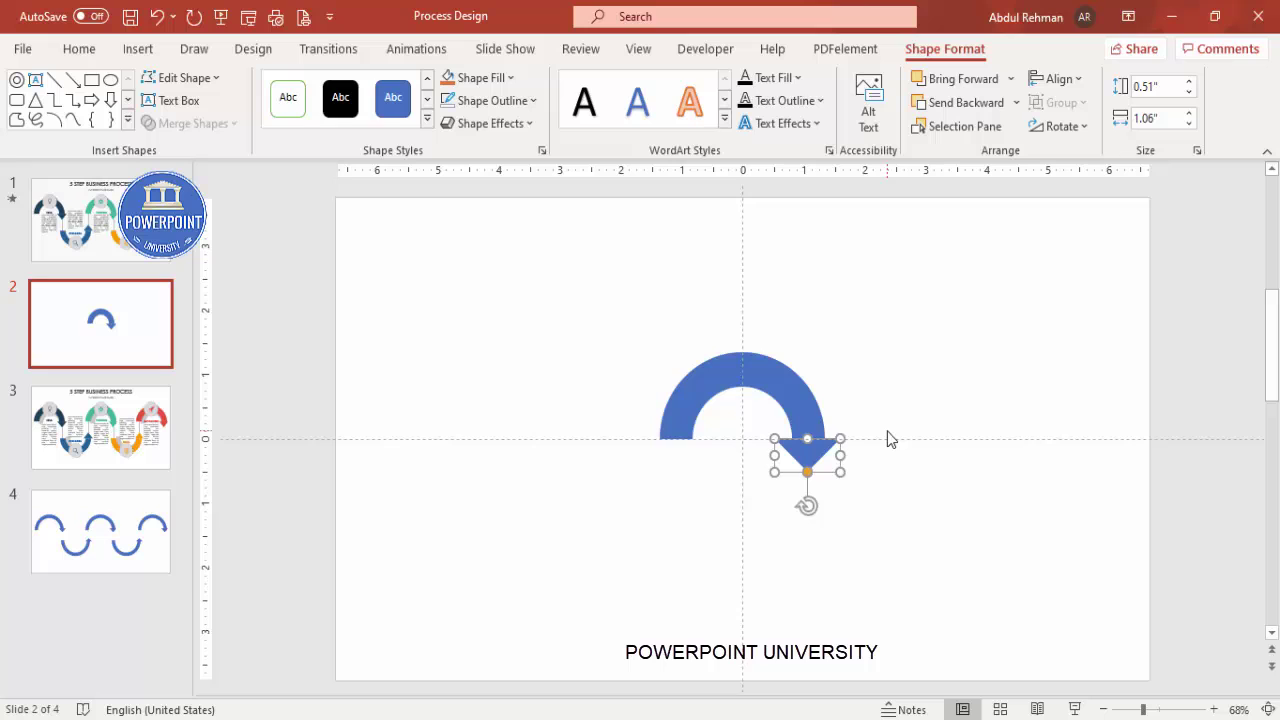
{"action": "key", "text": "ctrl+Right"}
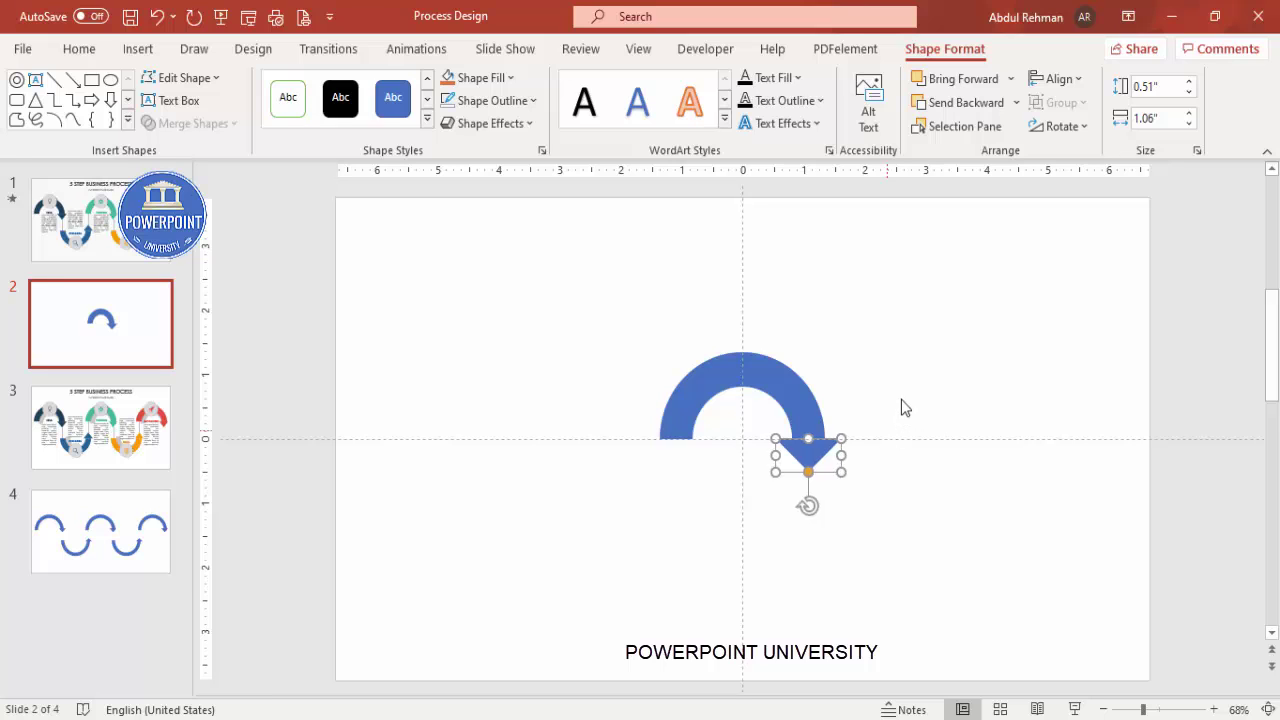
{"action": "left_click", "coordinate": [900, 400]}
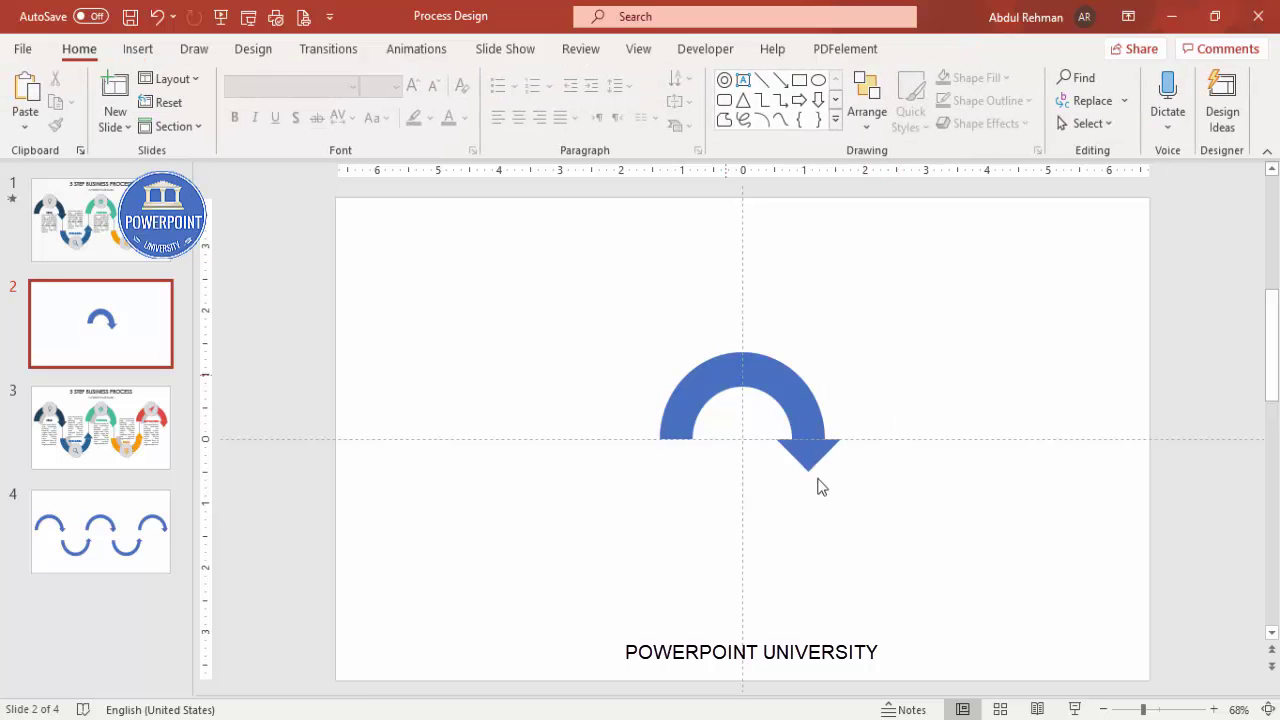
{"action": "key", "text": "ctrl+a"}
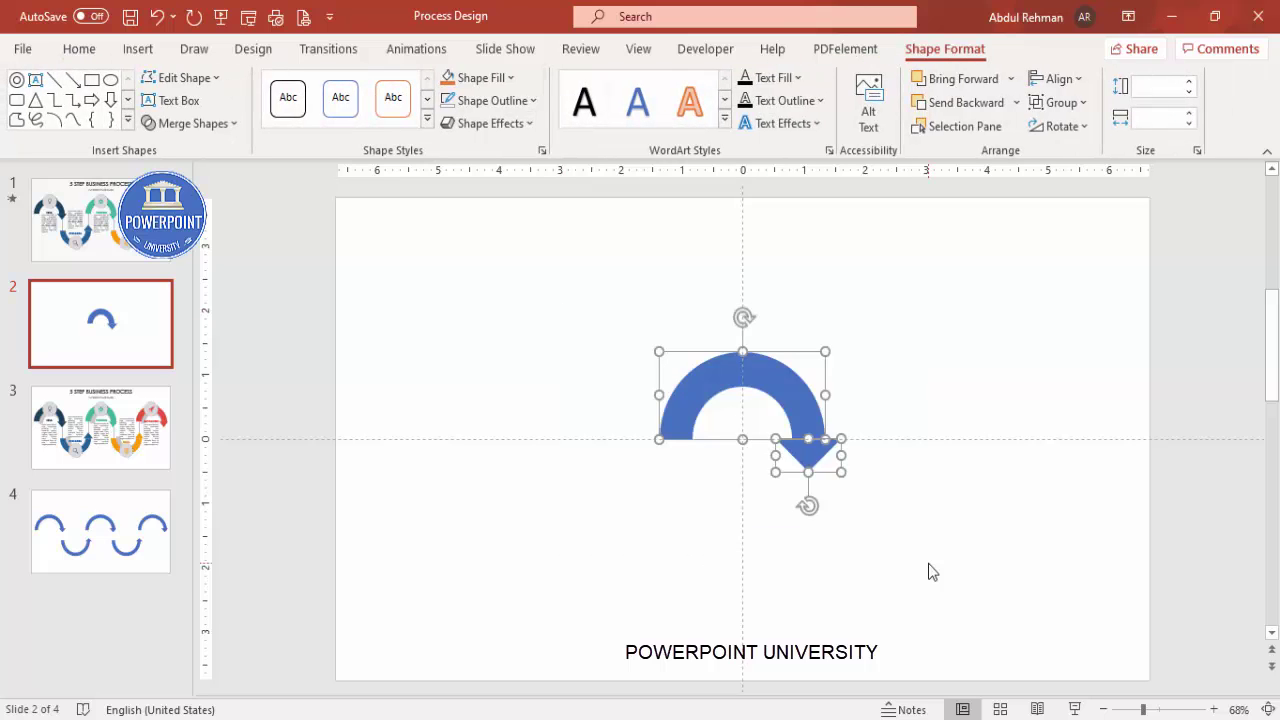
{"action": "key", "text": "ctrl+g"}
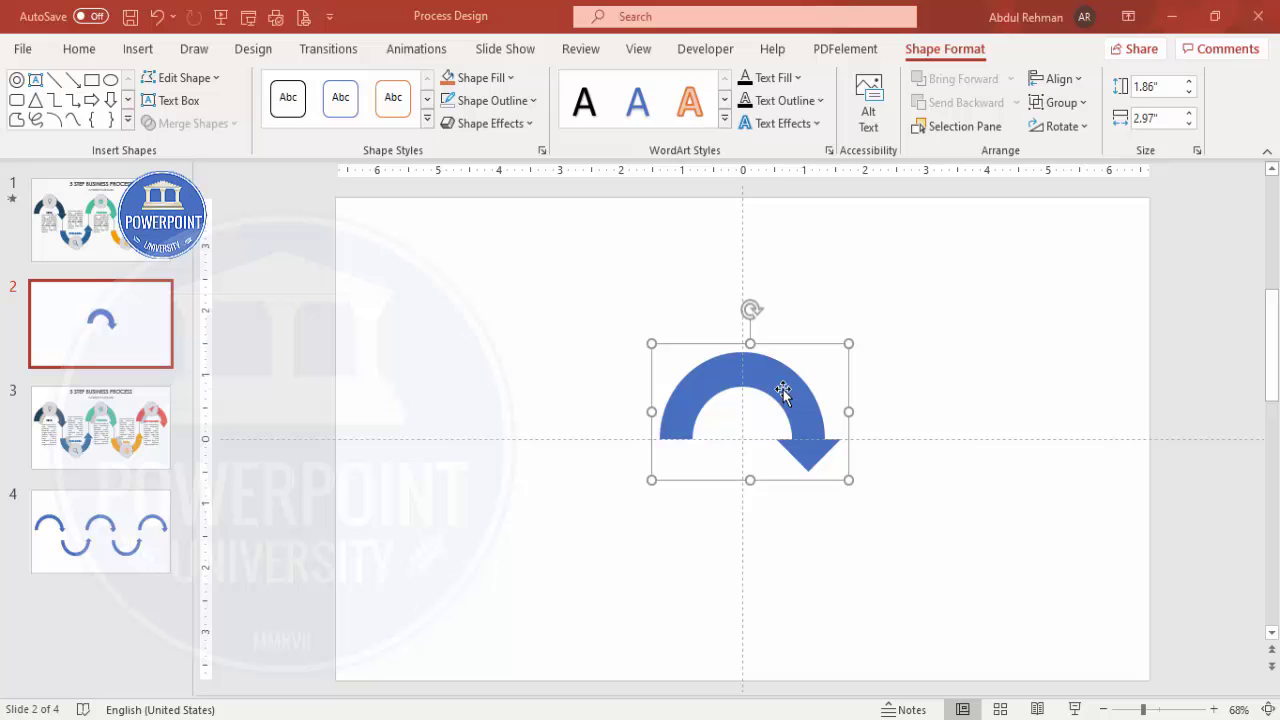
Step: Move the arrow left and place a vertically flipped copy below and to its right
{"action": "left_click_drag", "start_coordinate": [786, 391], "coordinate": [496, 331]}
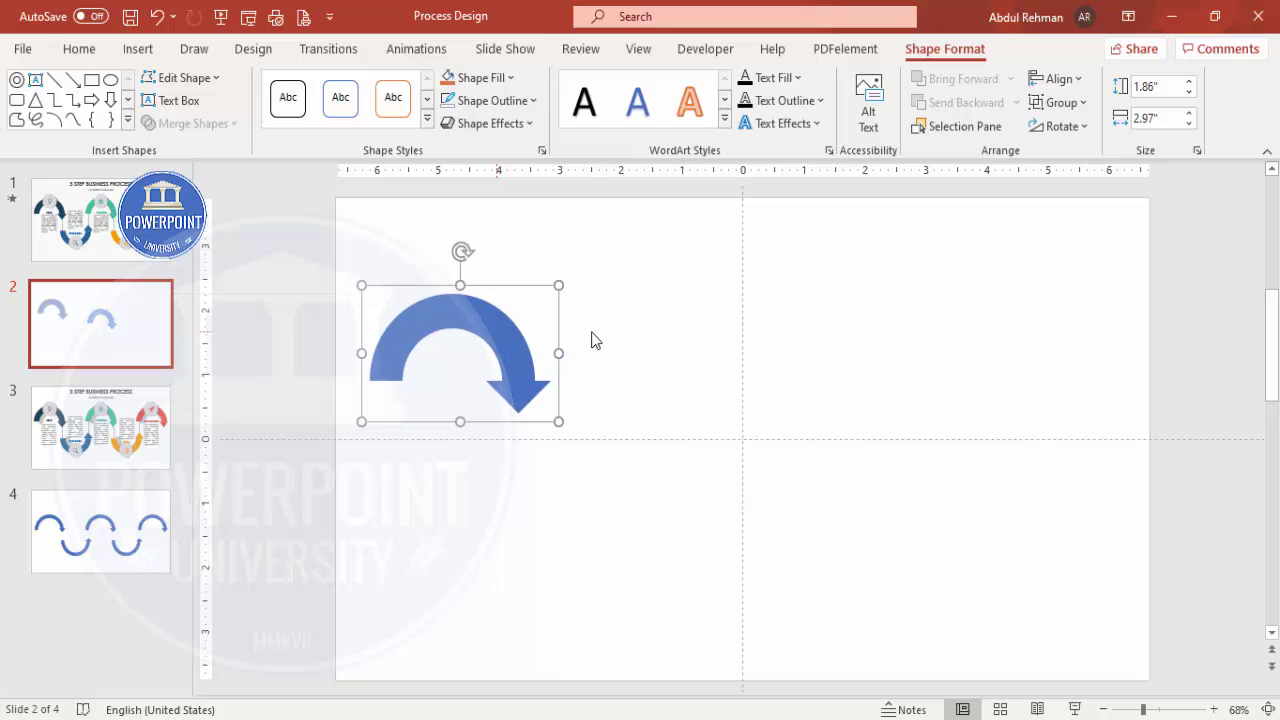
{"action": "key", "text": "ctrl+d"}
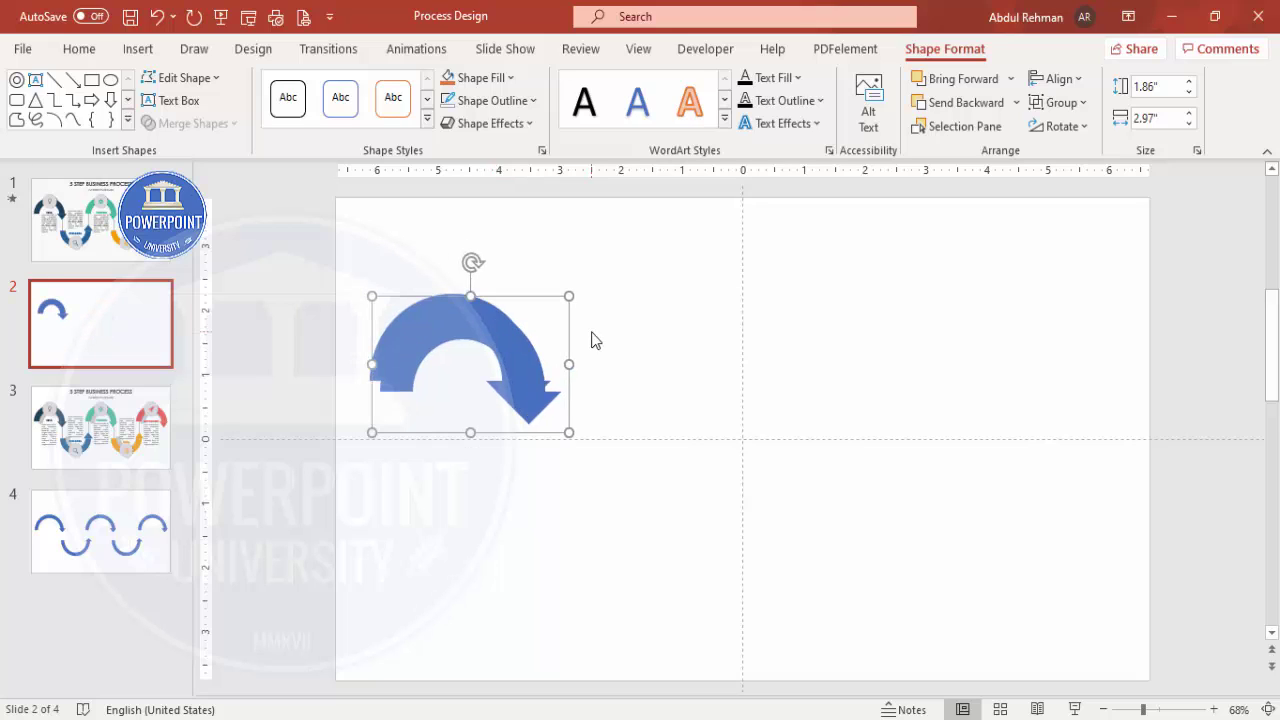
{"action": "left_click", "coordinate": [1059, 127]}
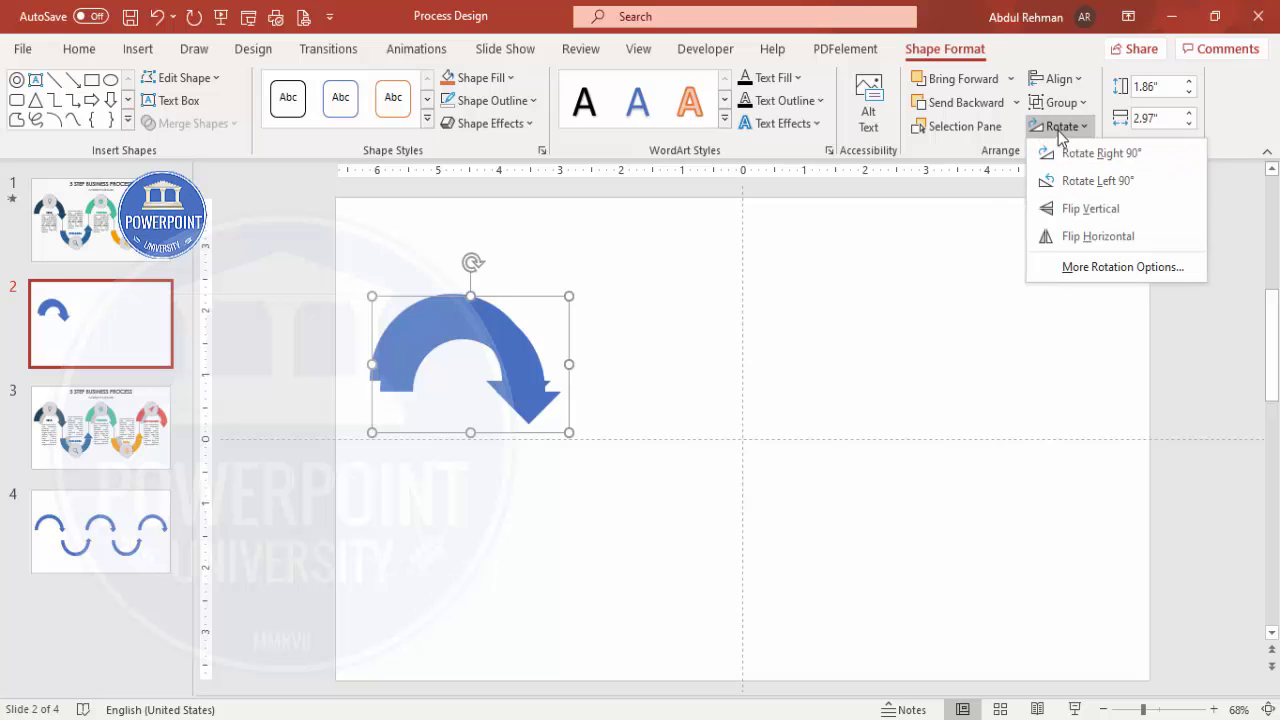
{"action": "left_click", "coordinate": [1080, 209]}
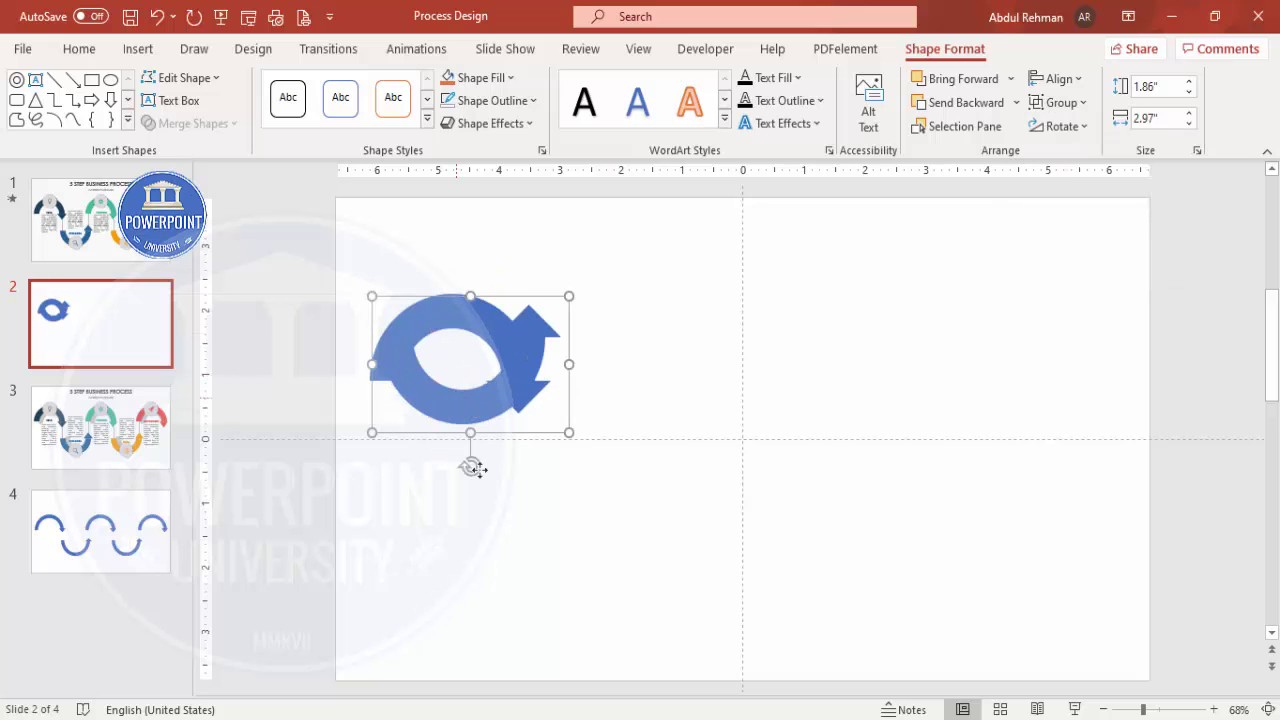
{"action": "left_click_drag", "start_coordinate": [490, 502], "coordinate": [600, 546]}
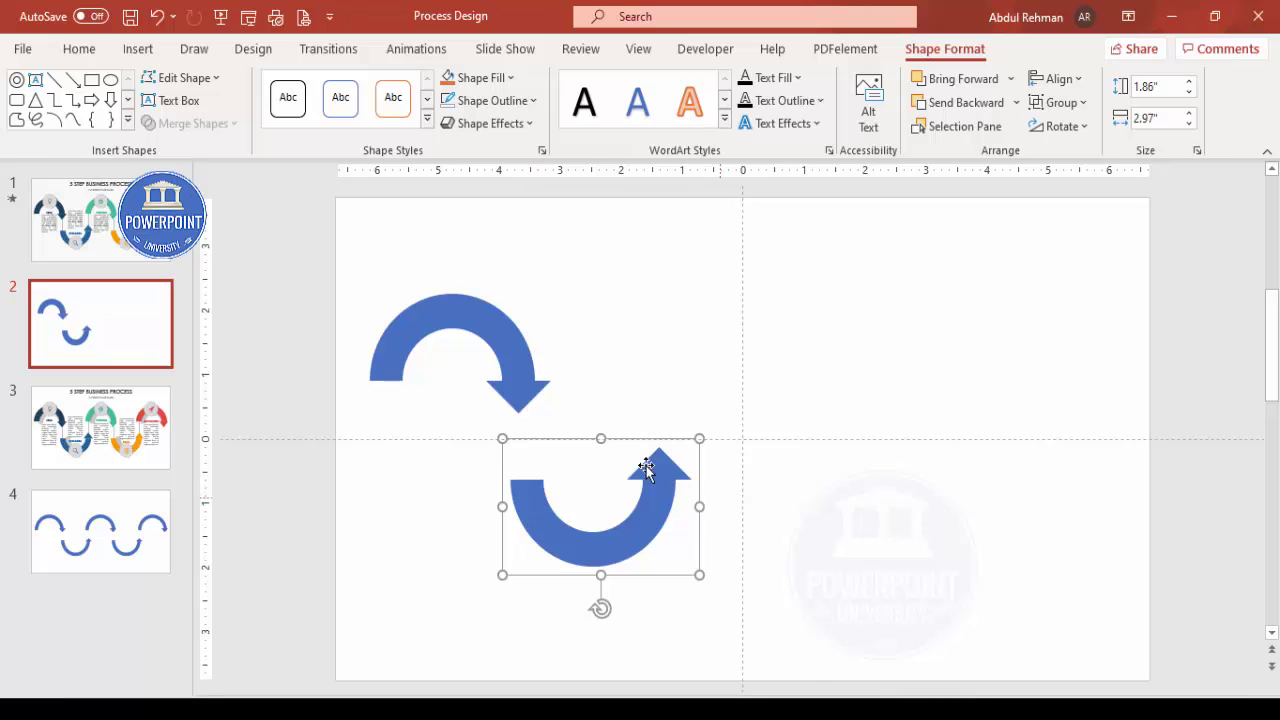
Step: Copy both arrows to the right, then copy an arch to the far right, making five arrows
{"action": "left_click", "coordinate": [509, 366]}
{"action": "key", "text": "Tab"}
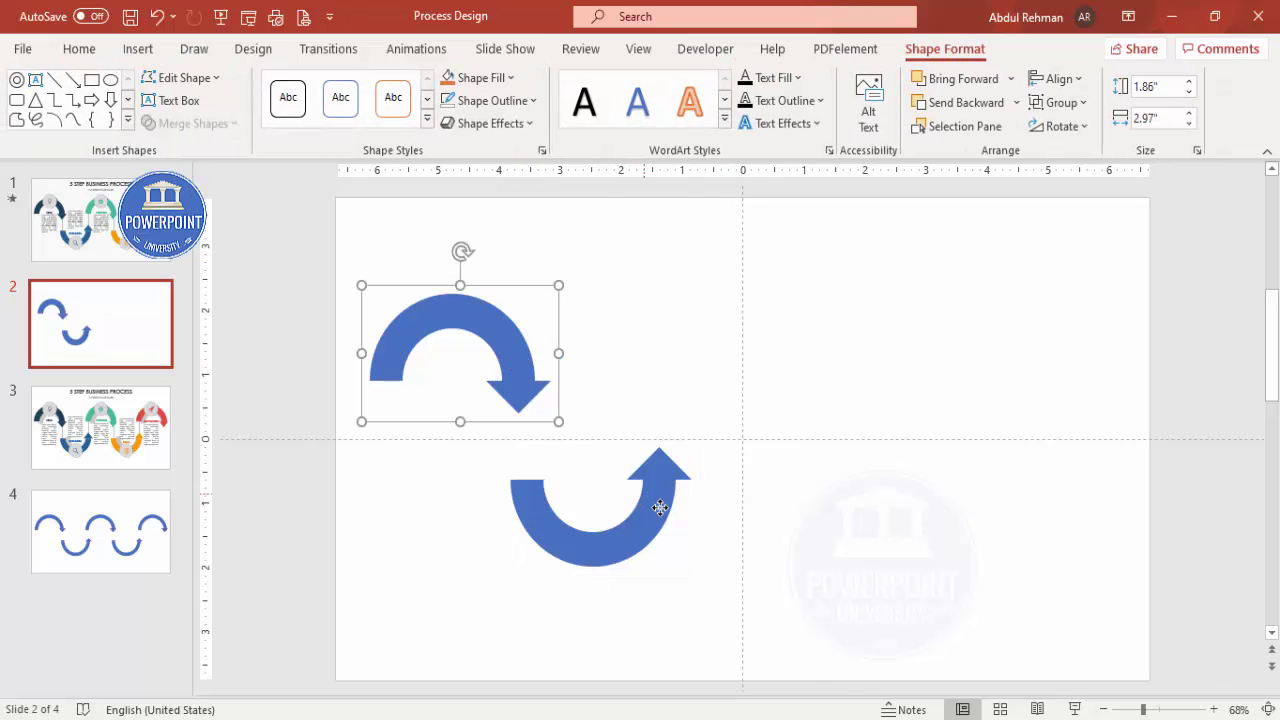
{"action": "key", "text": "ctrl+a"}
{"action": "key", "text": "ctrl+z"}
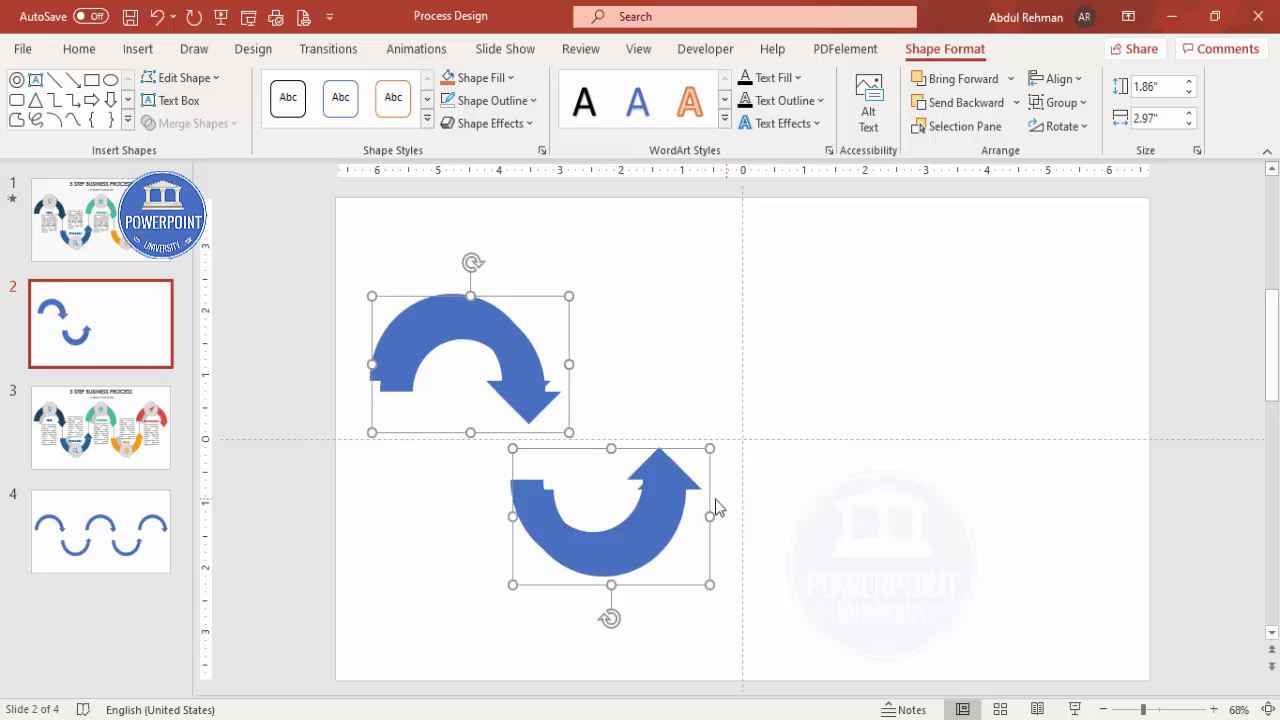
{"action": "left_click_drag", "start_coordinate": [786, 486], "coordinate": [912, 519]}
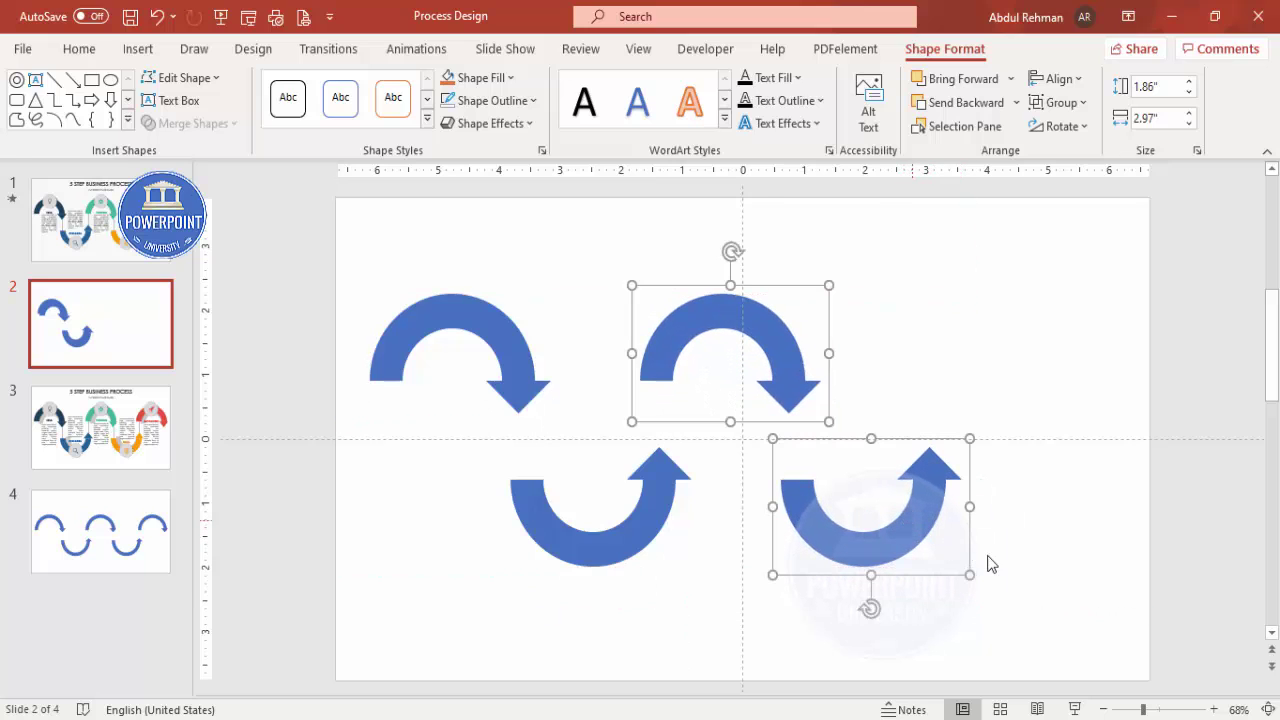
{"action": "left_click", "coordinate": [957, 365]}
{"action": "left_click", "coordinate": [777, 335]}
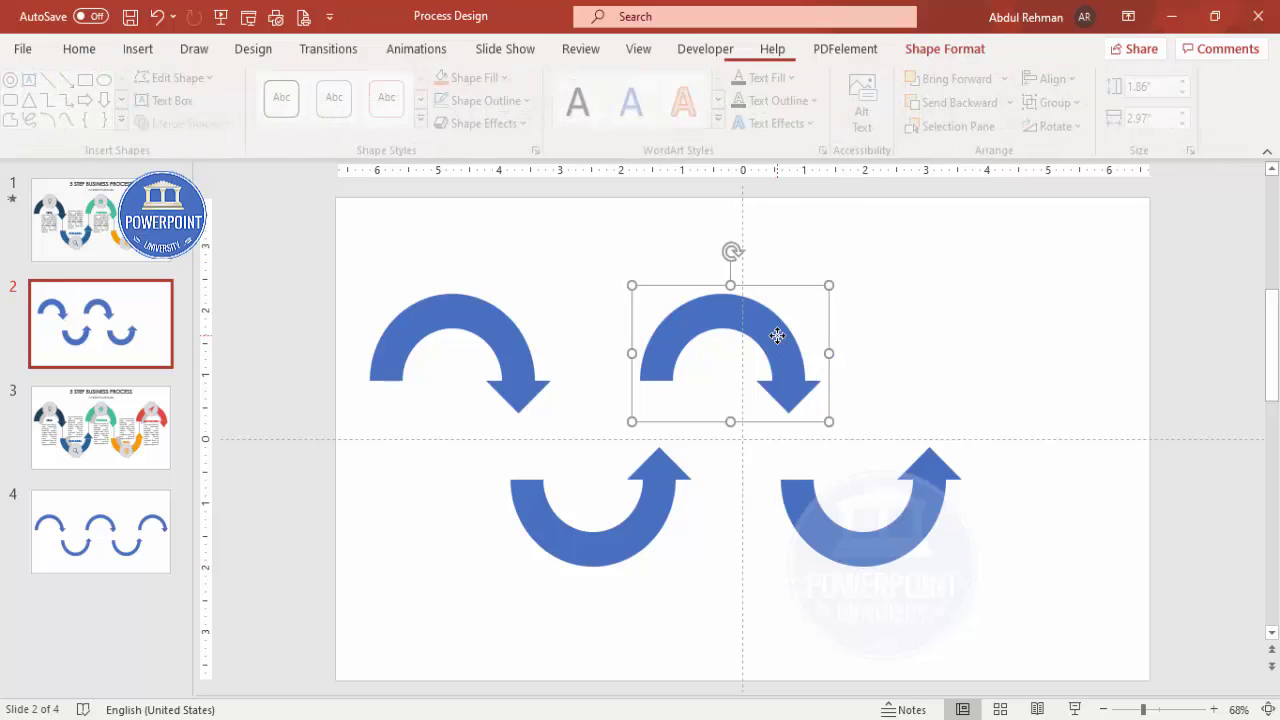
{"action": "left_click_drag", "start_coordinate": [777, 335], "coordinate": [787, 346]}
{"action": "mouse_move", "coordinate": [1035, 349]}
{"action": "left_mouse_down"}
{"action": "mouse_move", "coordinate": [1057, 351]}
{"action": "mouse_move", "coordinate": [1036, 349]}
{"action": "mouse_move", "coordinate": [1029, 337]}
{"action": "mouse_move", "coordinate": [1043, 331]}
{"action": "mouse_move", "coordinate": [1030, 331]}
{"action": "left_mouse_up"}
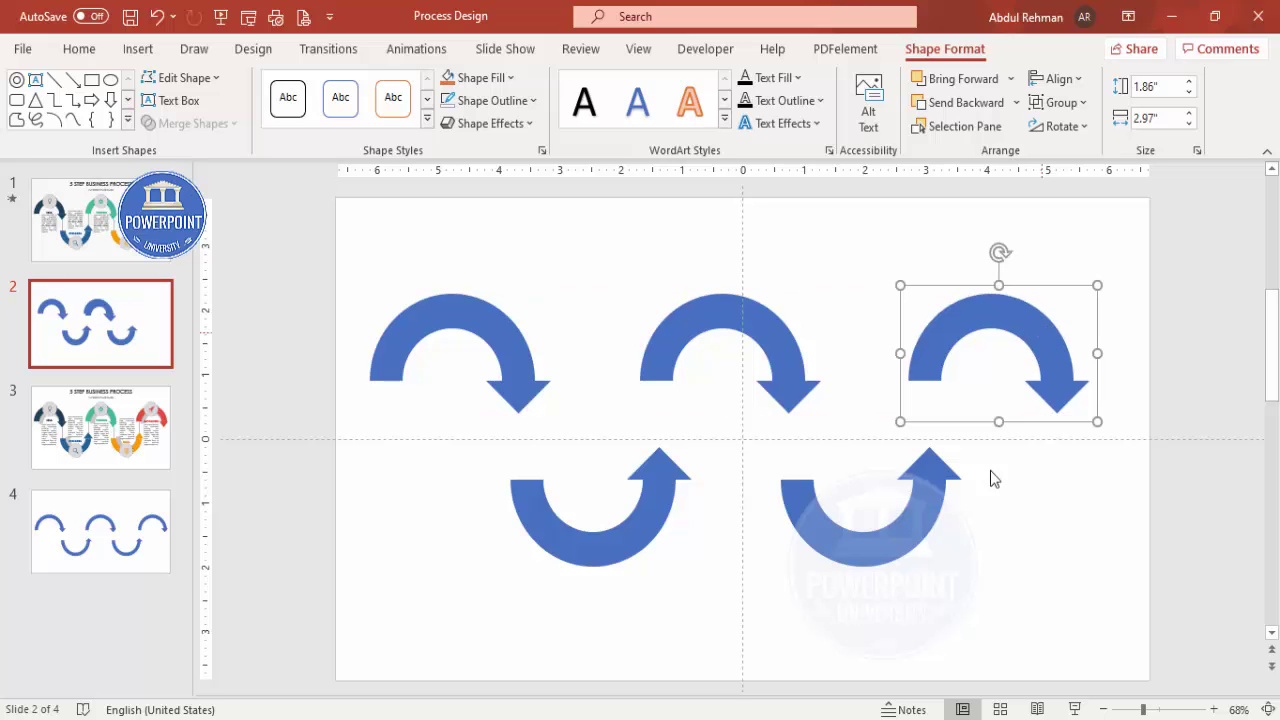
{"action": "left_click", "coordinate": [1009, 555]}
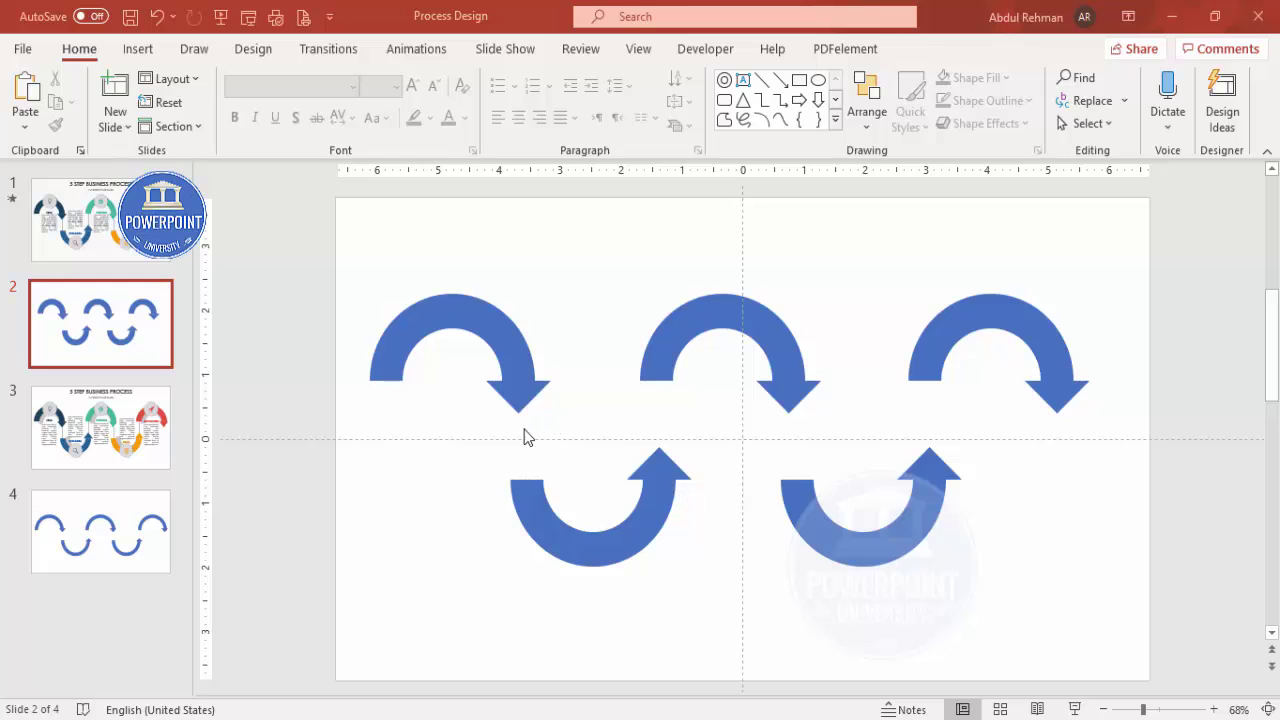
Step: Draw a straight line from the first arch's arrow tip down to the lower arrow
{"action": "left_click", "coordinate": [137, 49]}
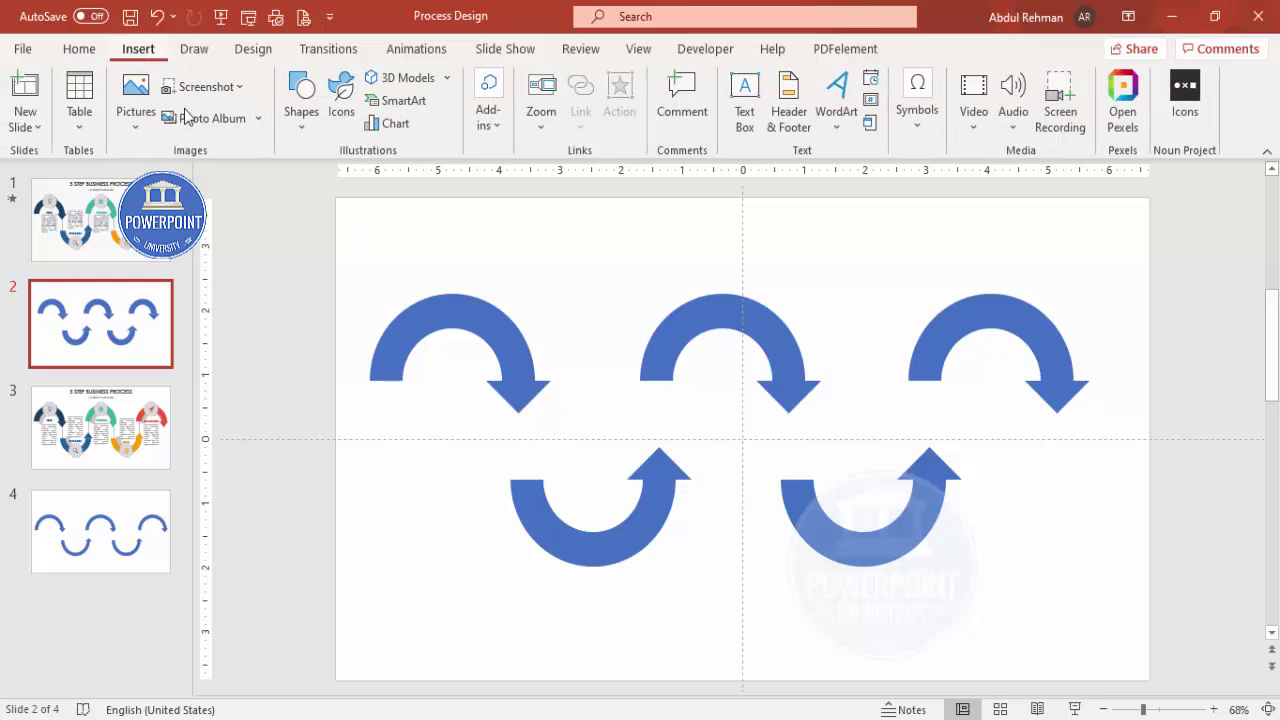
{"action": "left_click", "coordinate": [298, 118]}
{"action": "left_click", "coordinate": [290, 259]}
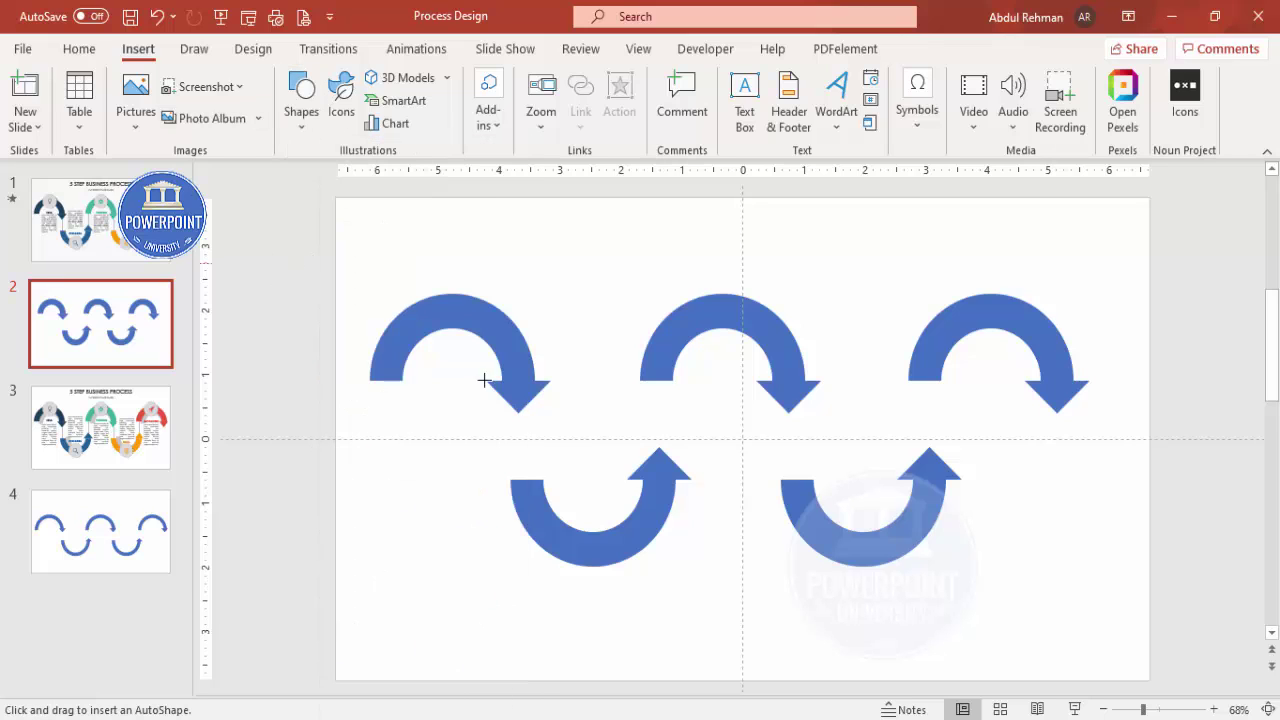
{"action": "left_click_drag", "start_coordinate": [519, 414], "coordinate": [522, 481]}
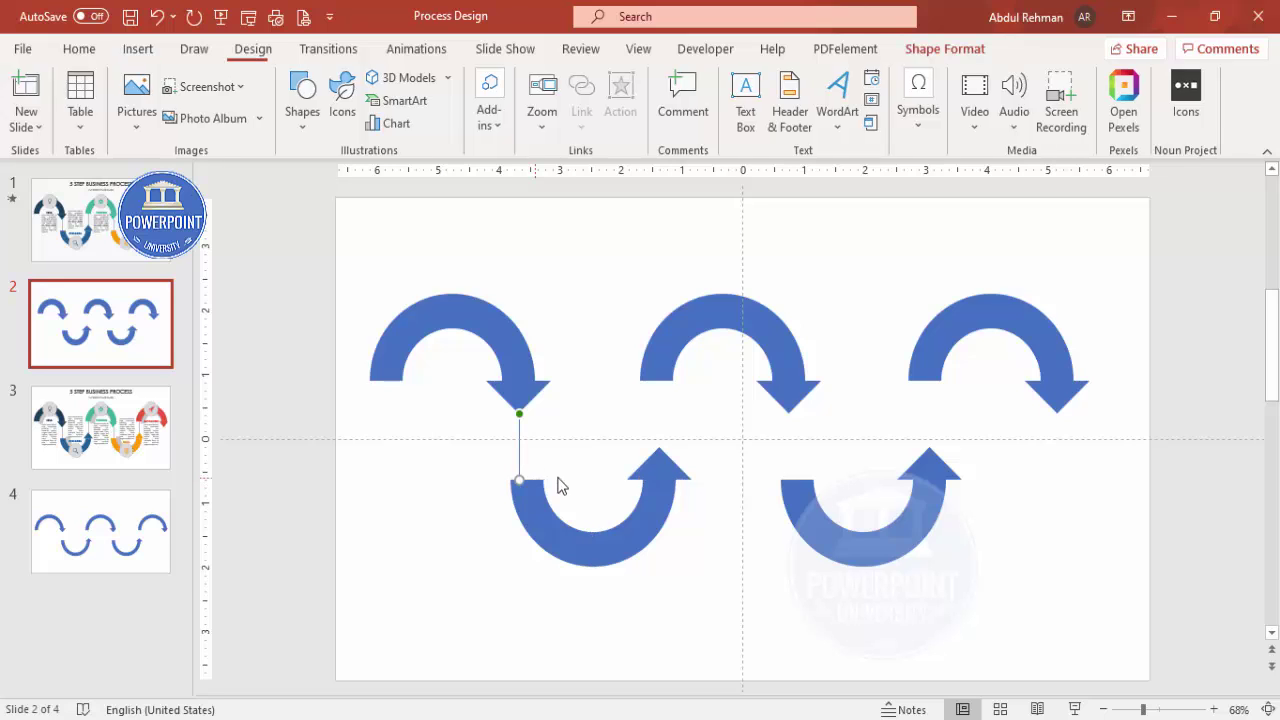
Step: Make the line dark grey, 2¼ pt thick, with a round-dot dash style
{"action": "left_click", "coordinate": [521, 108]}
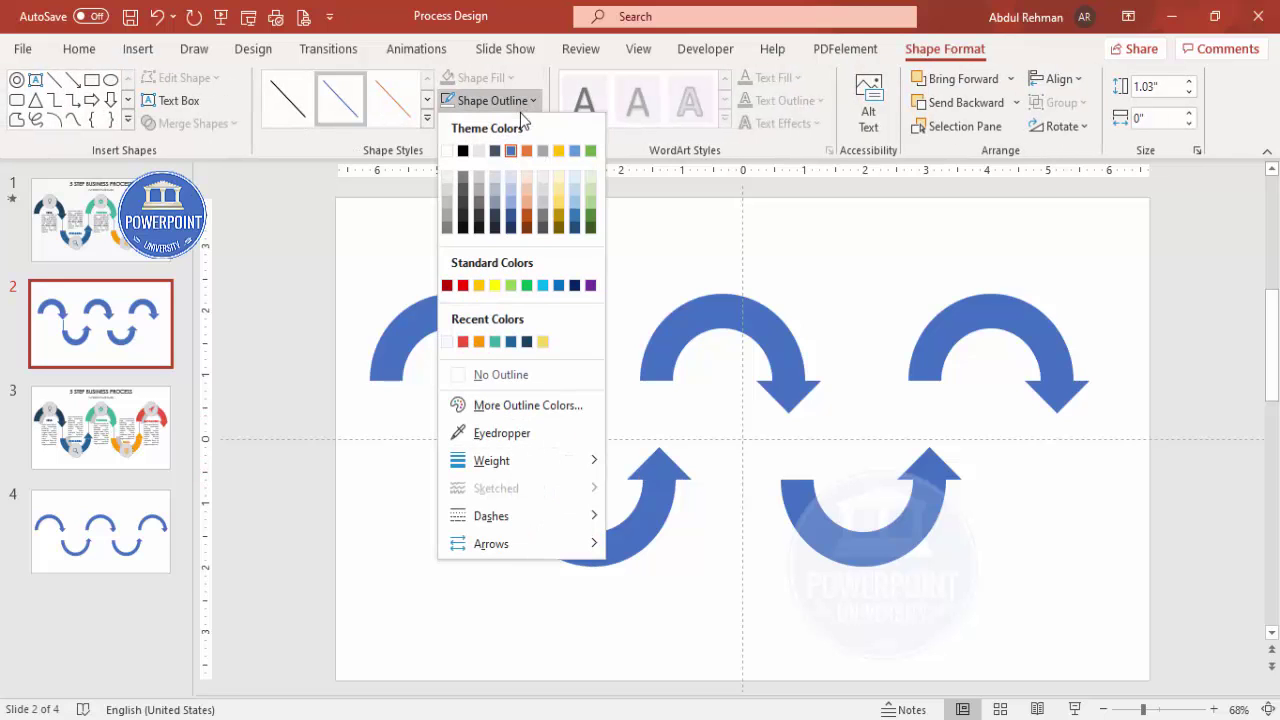
{"action": "left_click", "coordinate": [456, 229]}
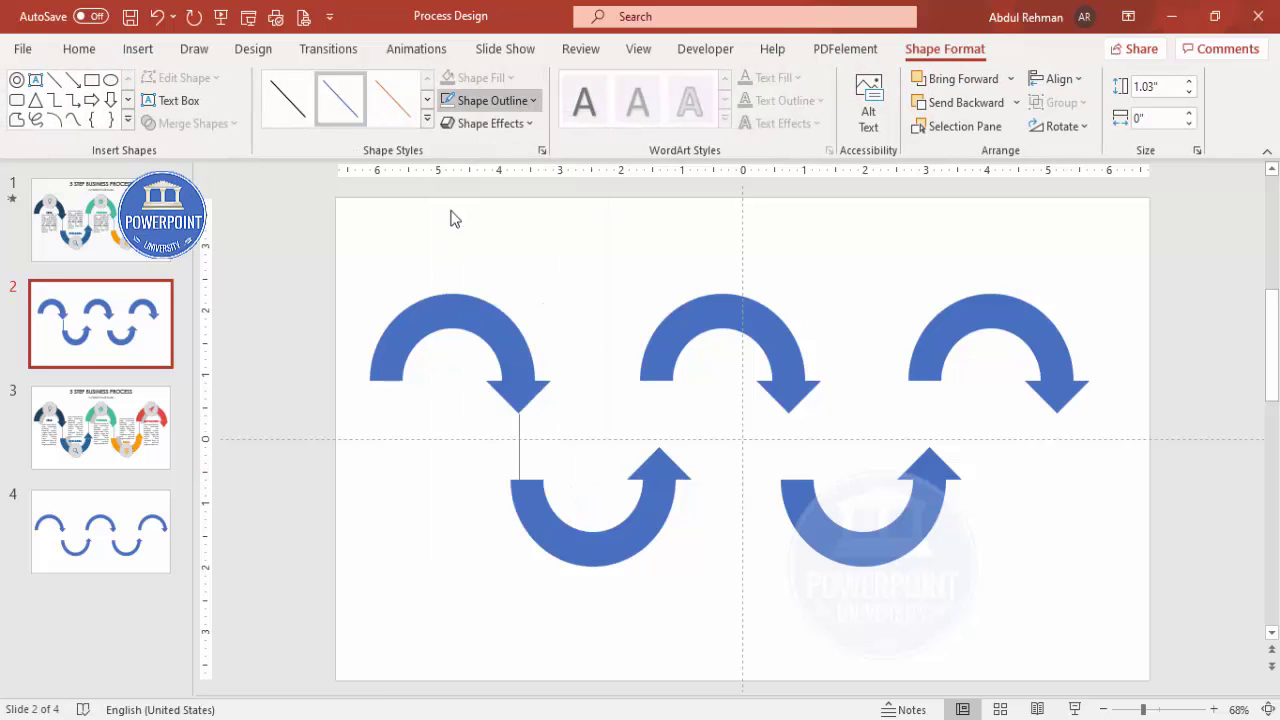
{"action": "left_click", "coordinate": [505, 100]}
{"action": "mouse_move", "coordinate": [521, 459]}
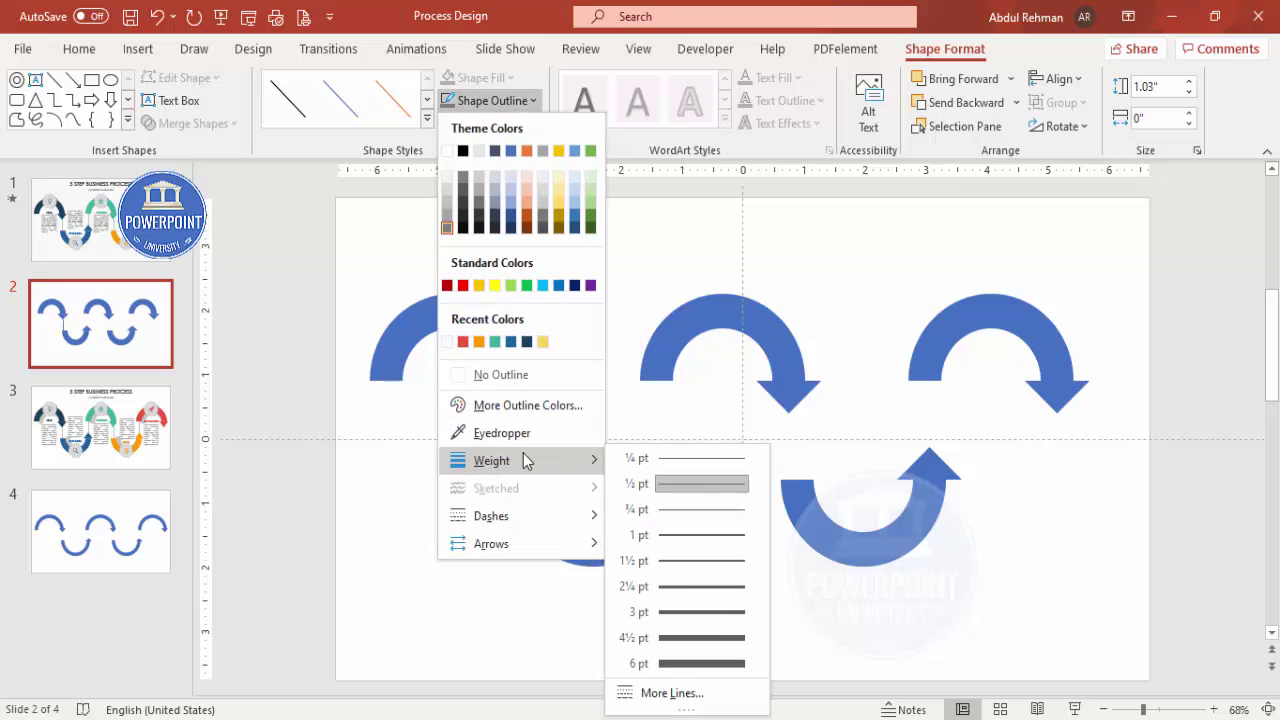
{"action": "left_click", "coordinate": [684, 588]}
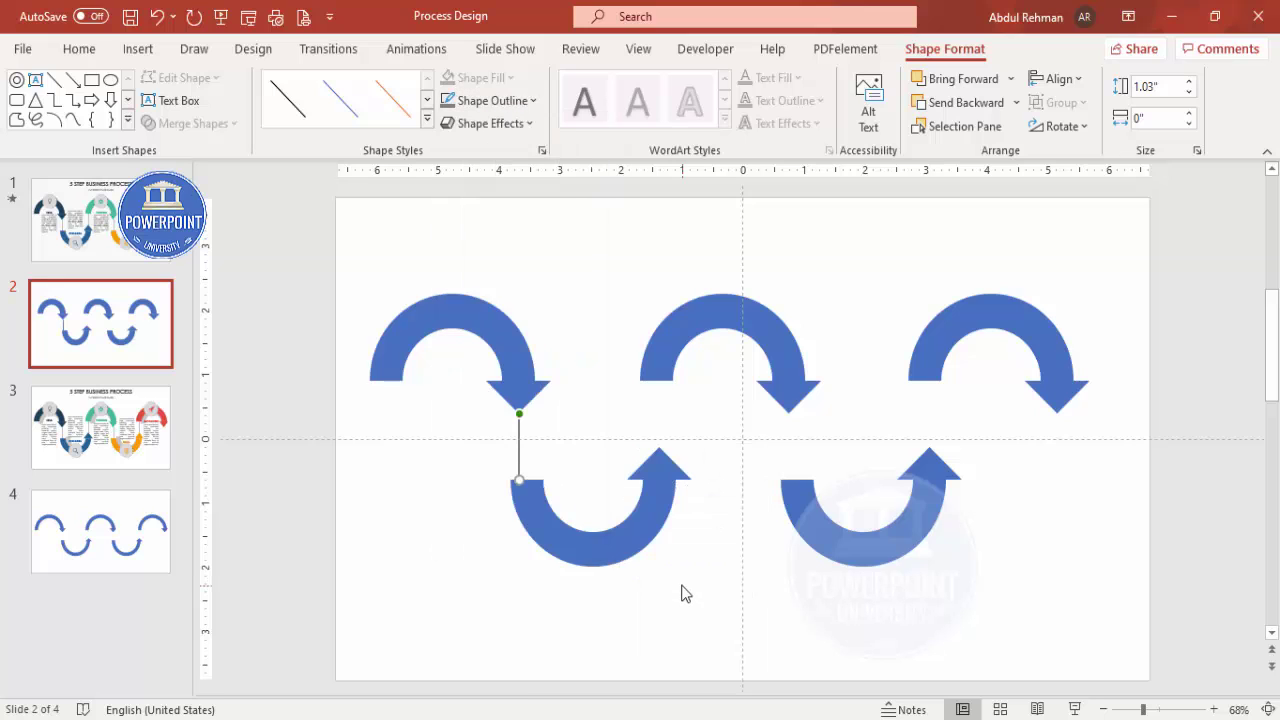
{"action": "left_click", "coordinate": [508, 101]}
{"action": "mouse_move", "coordinate": [537, 466]}
{"action": "mouse_move", "coordinate": [536, 518]}
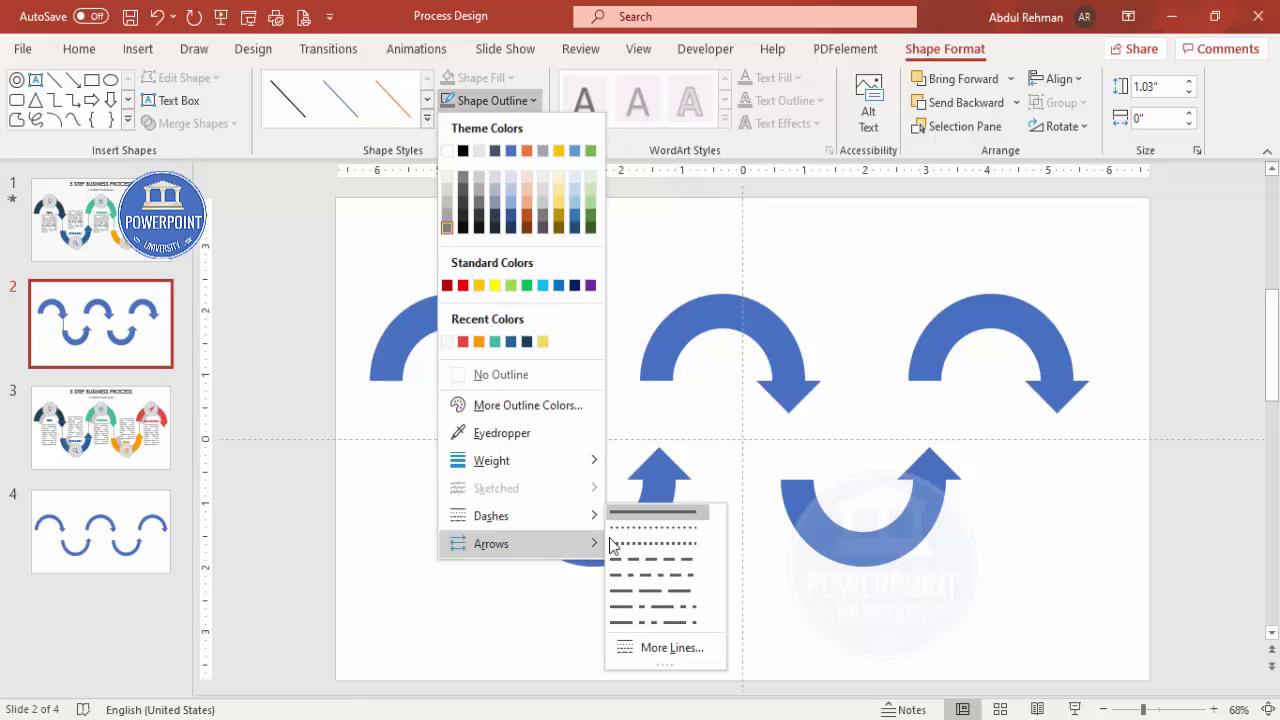
{"action": "left_click", "coordinate": [661, 540]}
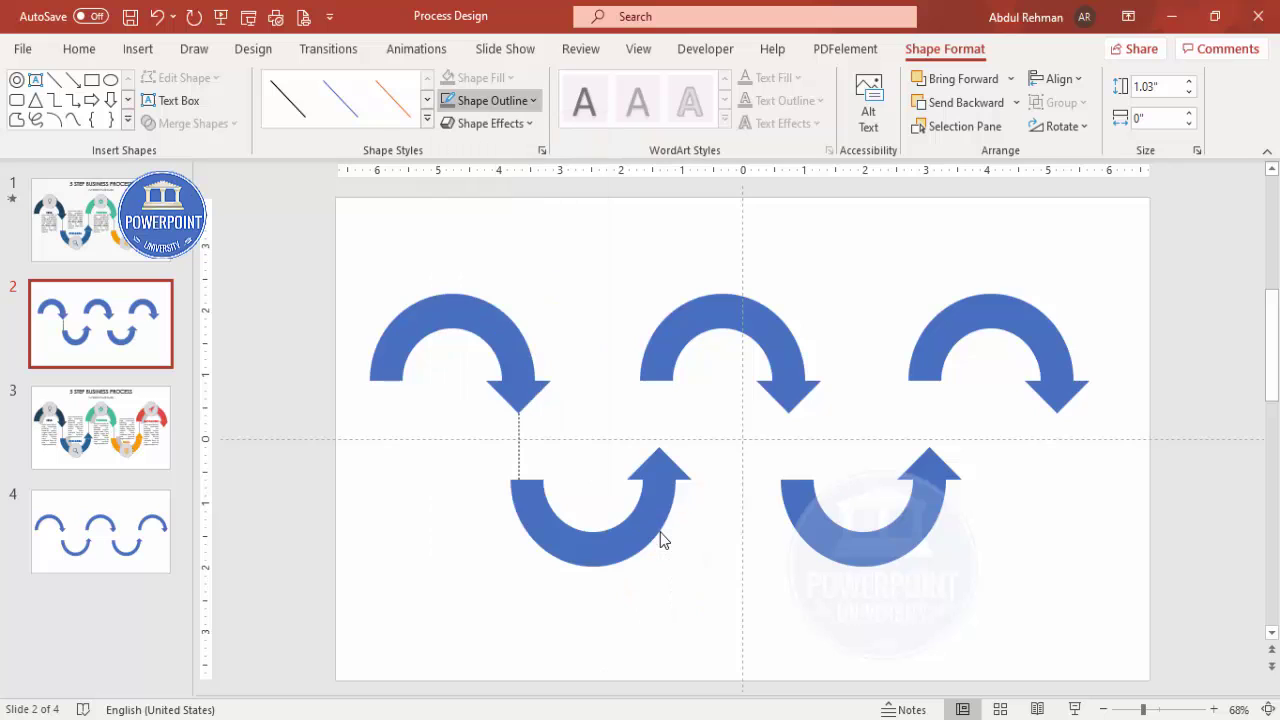
Step: Nudge the lower-left arrow left and place a dotted connector copy before the middle arch
{"action": "left_click", "coordinate": [518, 559]}
{"action": "left_click", "coordinate": [569, 543]}
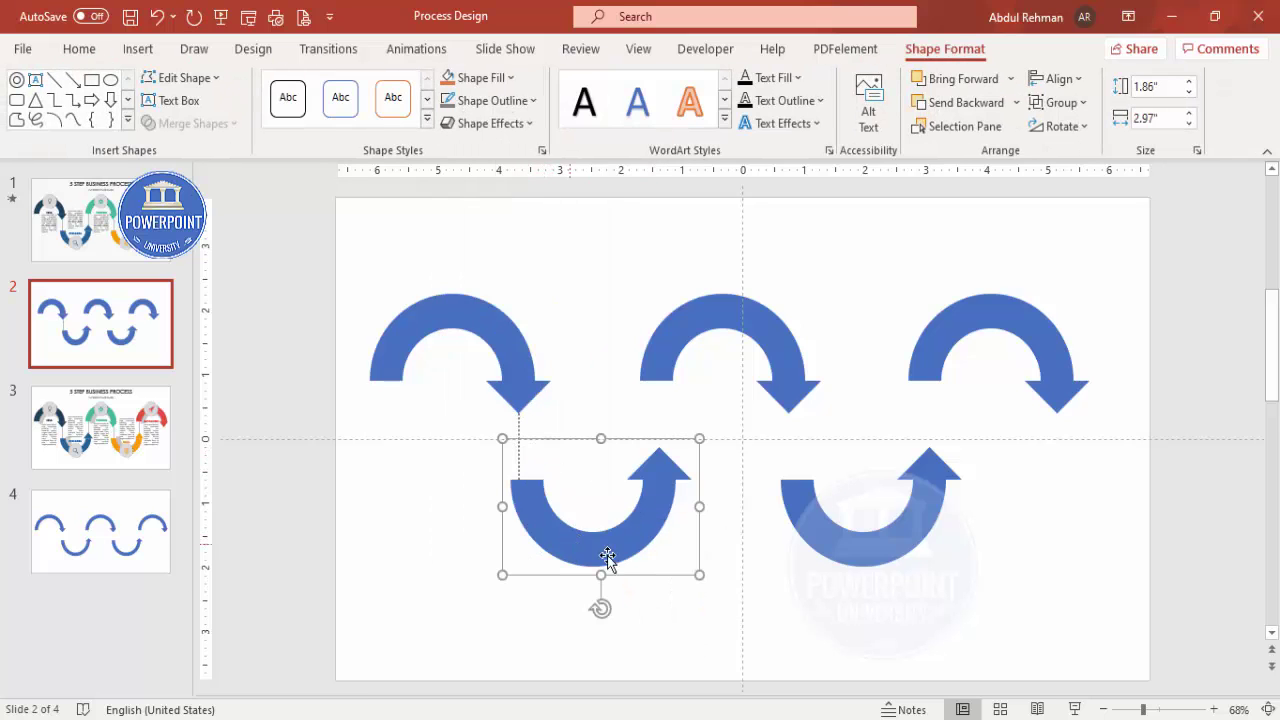
{"action": "key", "text": "Left"}
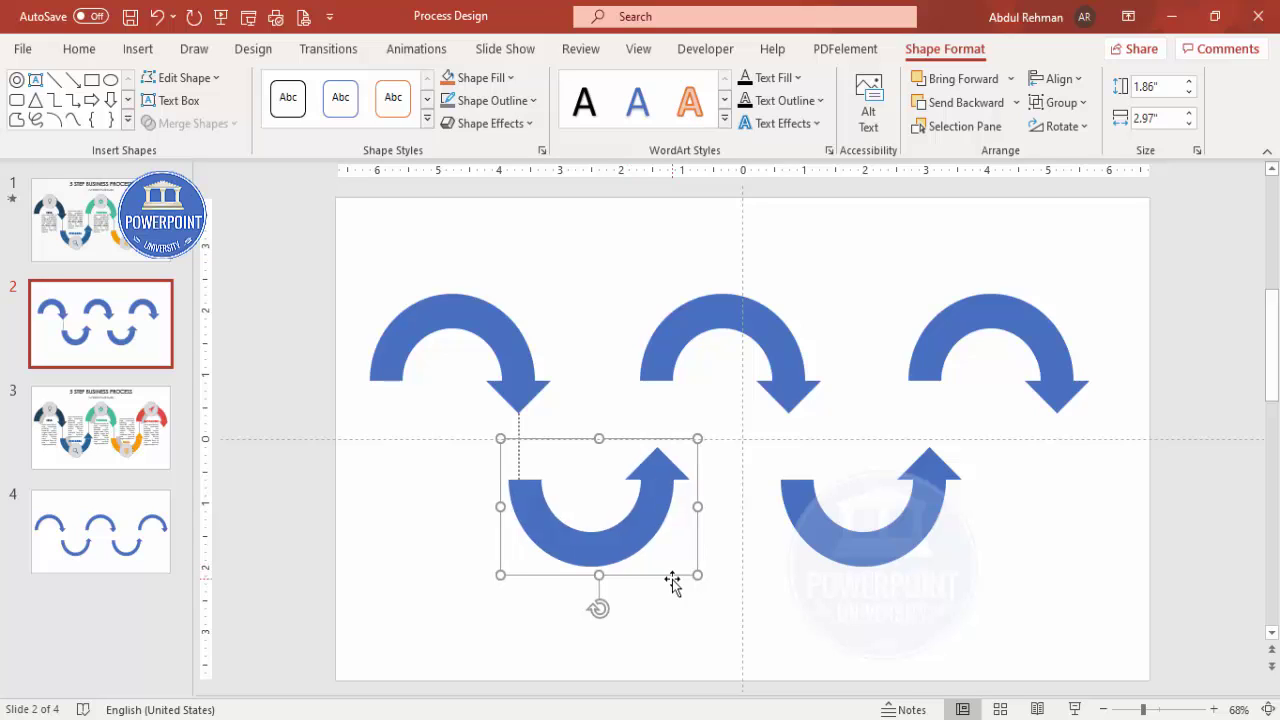
{"action": "key", "text": "ctrl+Left"}
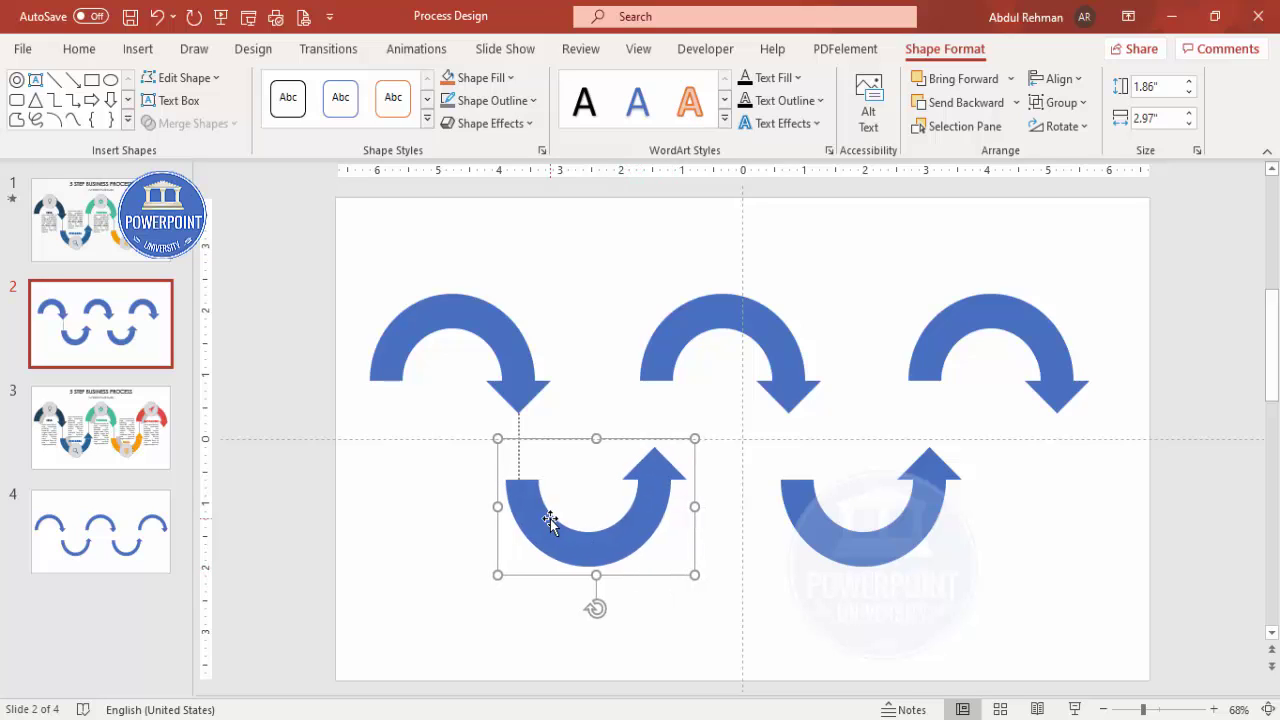
{"action": "key", "text": "ctrl+Left"}
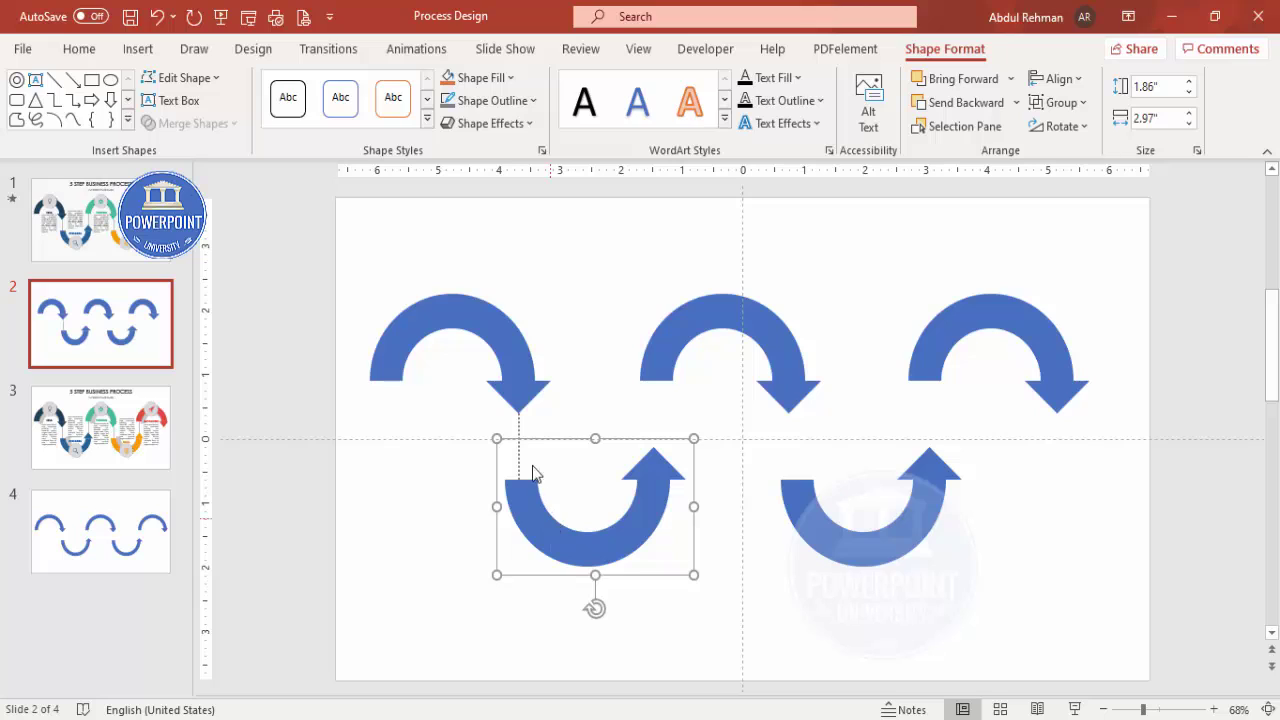
{"action": "key", "text": "Tab"}
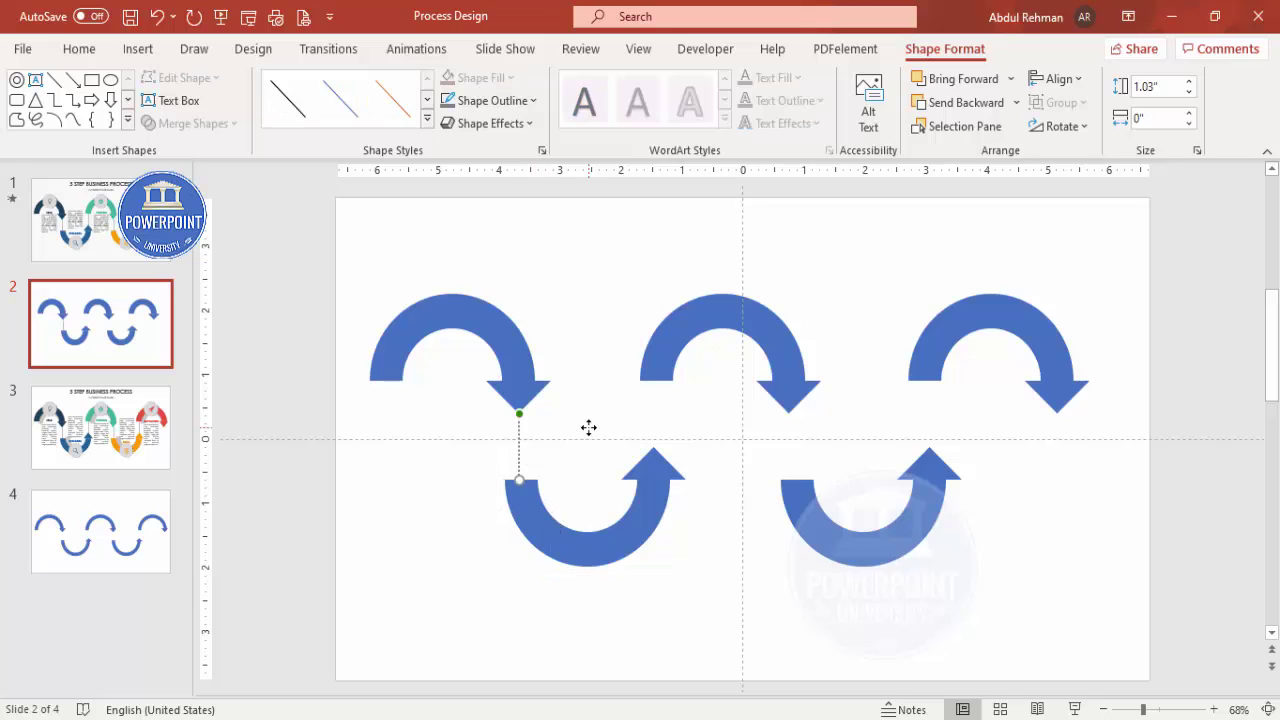
{"action": "key", "text": "ctrl+d"}
{"action": "mouse_move", "coordinate": [651, 417]}
{"action": "left_mouse_down"}
{"action": "mouse_move", "coordinate": [671, 406]}
{"action": "mouse_move", "coordinate": [654, 417]}
{"action": "left_mouse_up"}
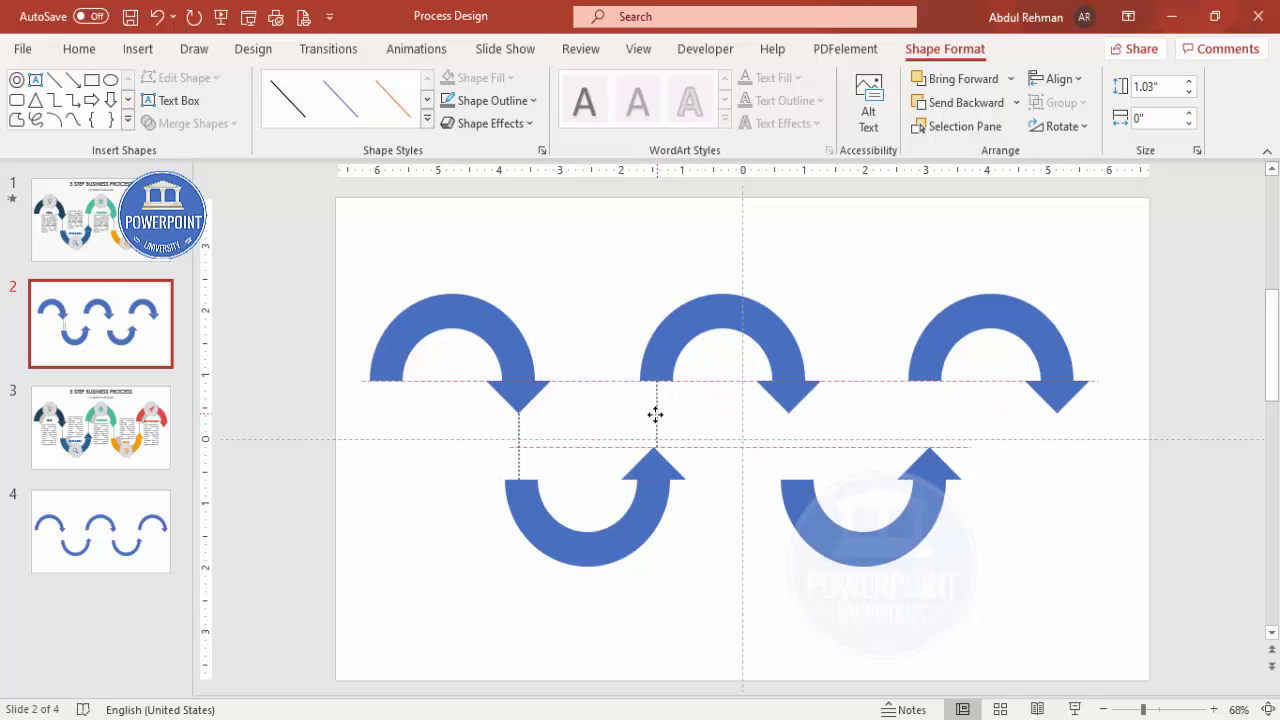
{"action": "key", "text": "ctrl+z"}
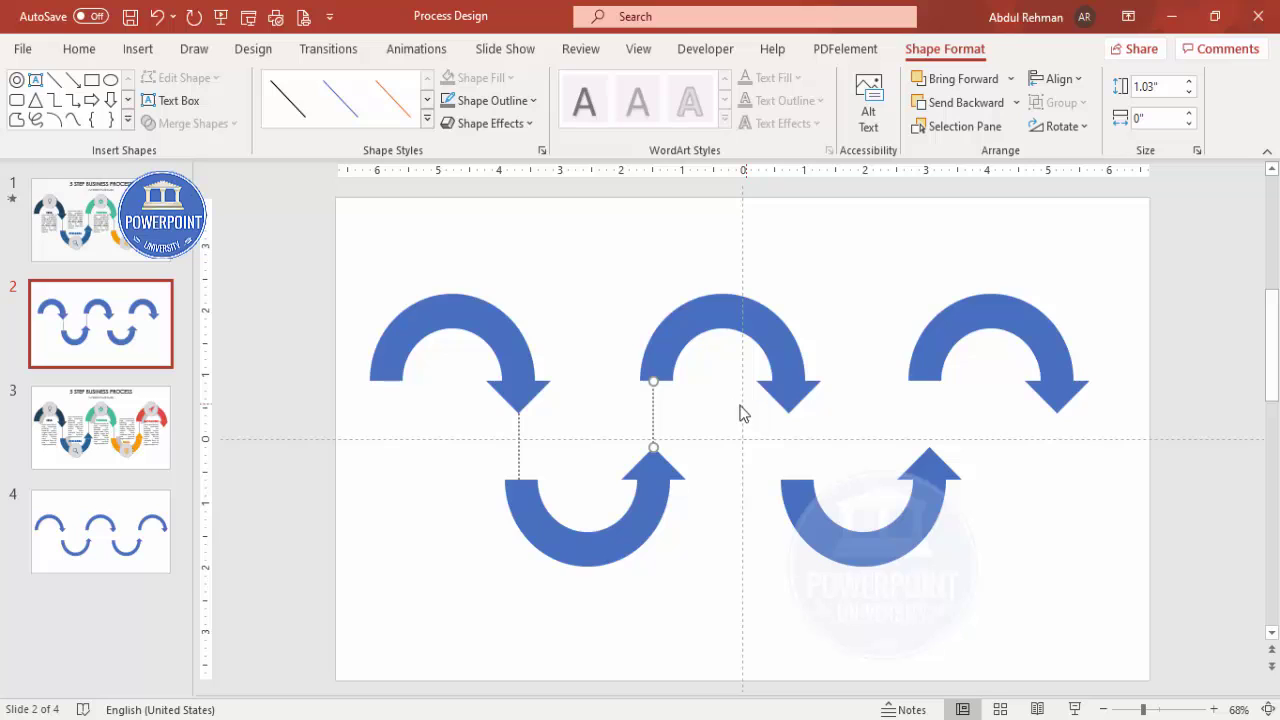
Step: Align the middle arch, add a connector to the lower-right arrow, and nudge that arrow onto it
{"action": "left_click", "coordinate": [706, 328]}
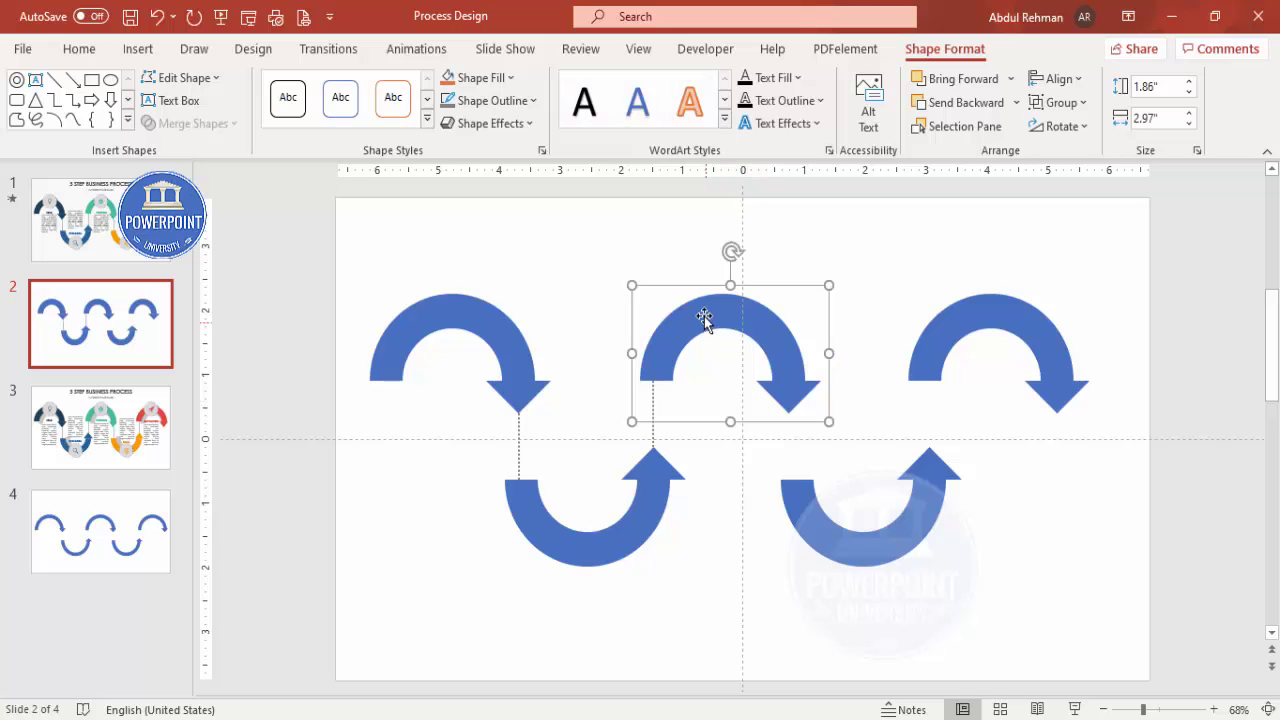
{"action": "left_click_drag", "start_coordinate": [716, 308], "coordinate": [714, 309]}
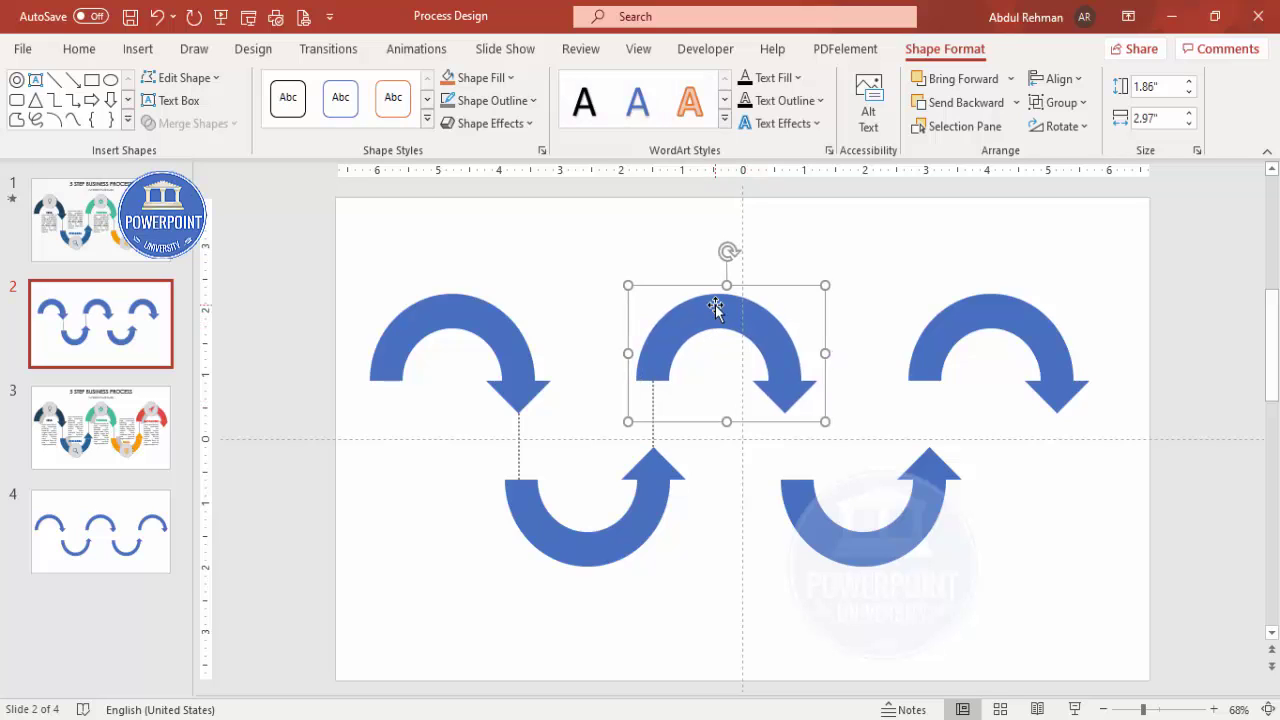
{"action": "left_click", "coordinate": [651, 420]}
{"action": "left_click", "coordinate": [654, 421]}
{"action": "mouse_move", "coordinate": [774, 428]}
{"action": "left_mouse_down"}
{"action": "mouse_move", "coordinate": [791, 428]}
{"action": "mouse_move", "coordinate": [781, 443]}
{"action": "left_mouse_up"}
{"action": "left_click", "coordinate": [802, 507]}
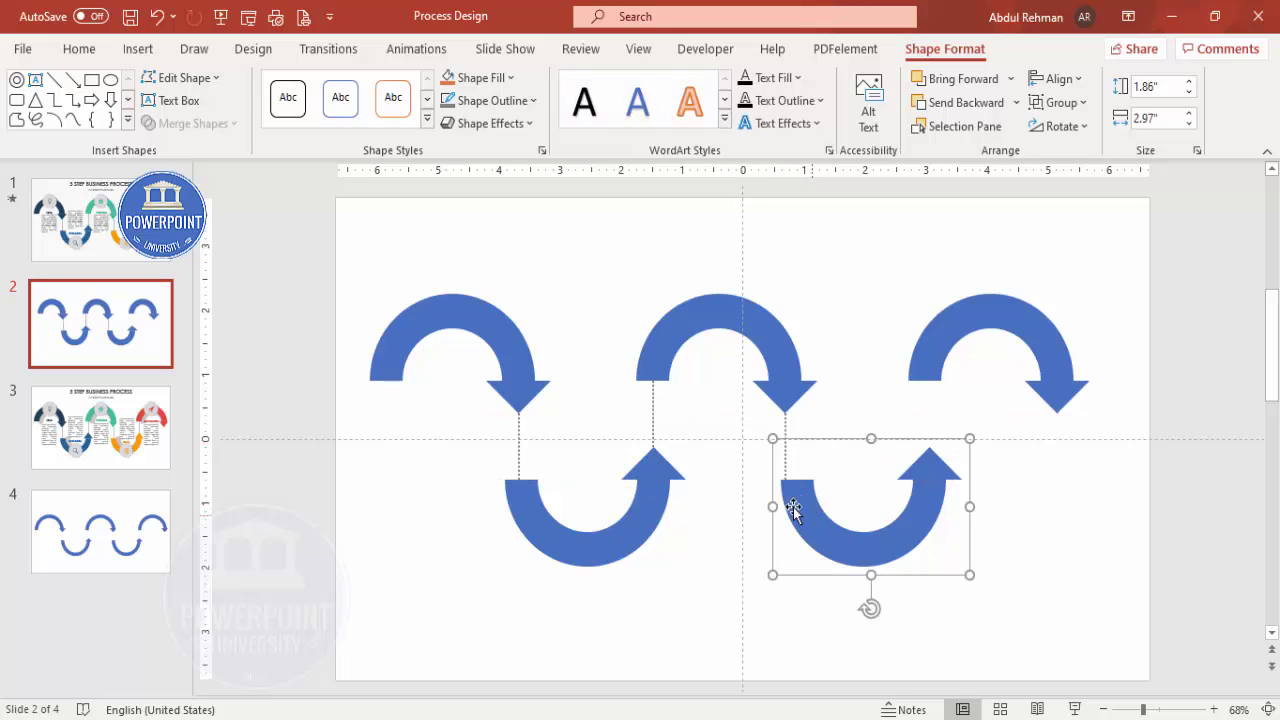
{"action": "key", "text": "ctrl+Left"}
{"action": "key", "text": "ctrl+Left"}
{"action": "key", "text": "ctrl+Left"}
{"action": "key", "text": "ctrl+Left"}
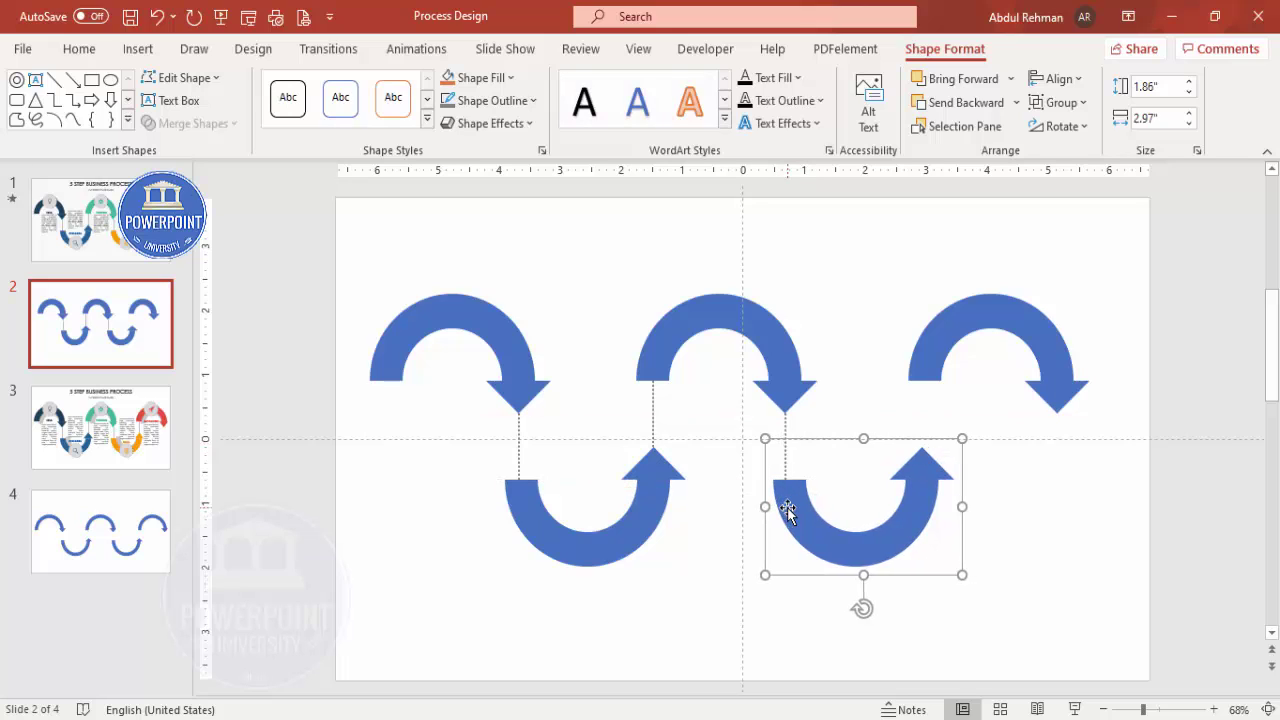
{"action": "key", "text": "ctrl+Left"}
{"action": "key", "text": "ctrl+Left"}
{"action": "key", "text": "ctrl+Left"}
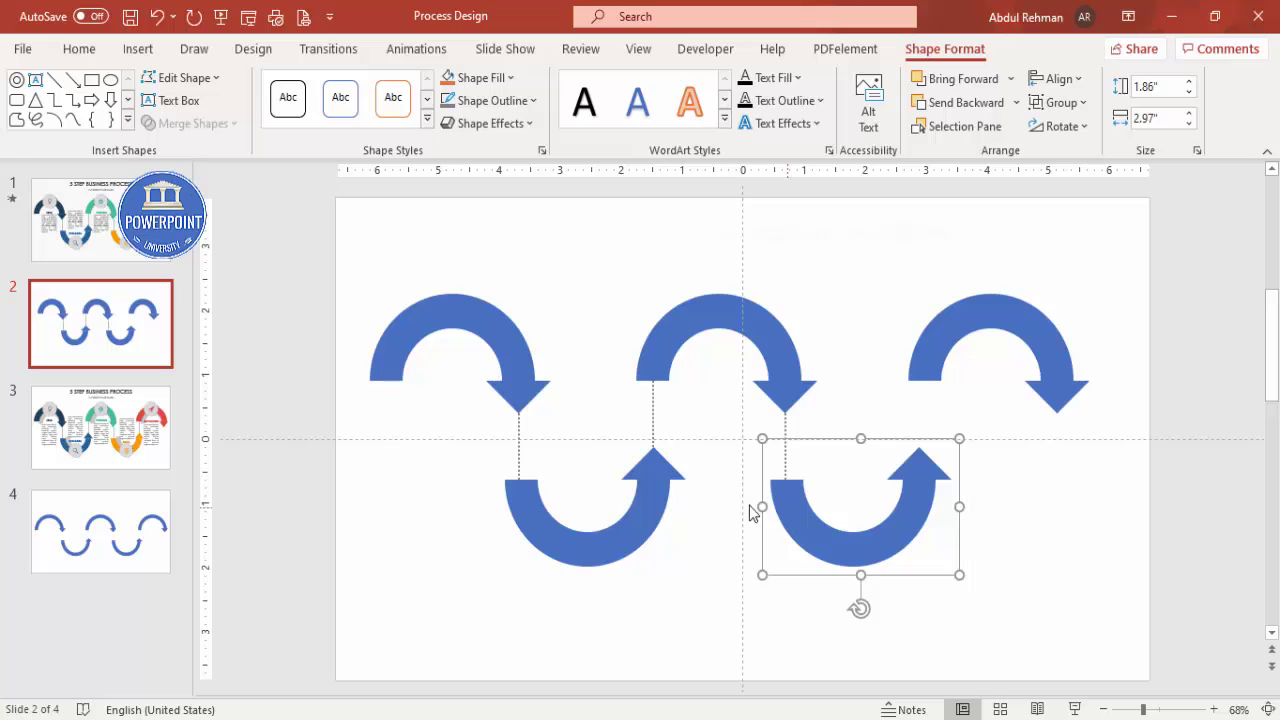
Step: Copy a connector between the two right arrows and nudge the upper-right arrow onto it
{"action": "left_click", "coordinate": [787, 430]}
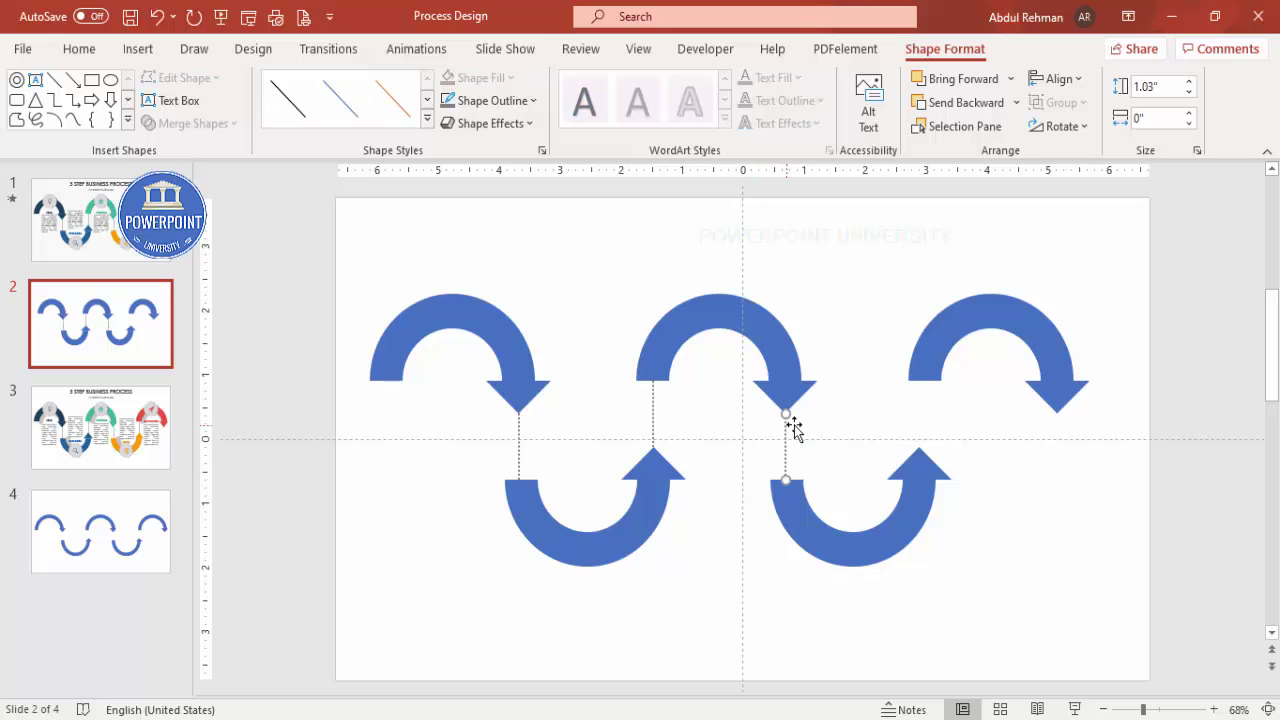
{"action": "left_click_drag", "start_coordinate": [787, 432], "coordinate": [797, 444]}
{"action": "left_click_drag", "start_coordinate": [924, 407], "coordinate": [915, 400]}
{"action": "key", "text": "Right"}
{"action": "left_click", "coordinate": [1015, 330]}
{"action": "key", "text": "Left"}
{"action": "key", "text": "Left"}
{"action": "key", "text": "Left"}
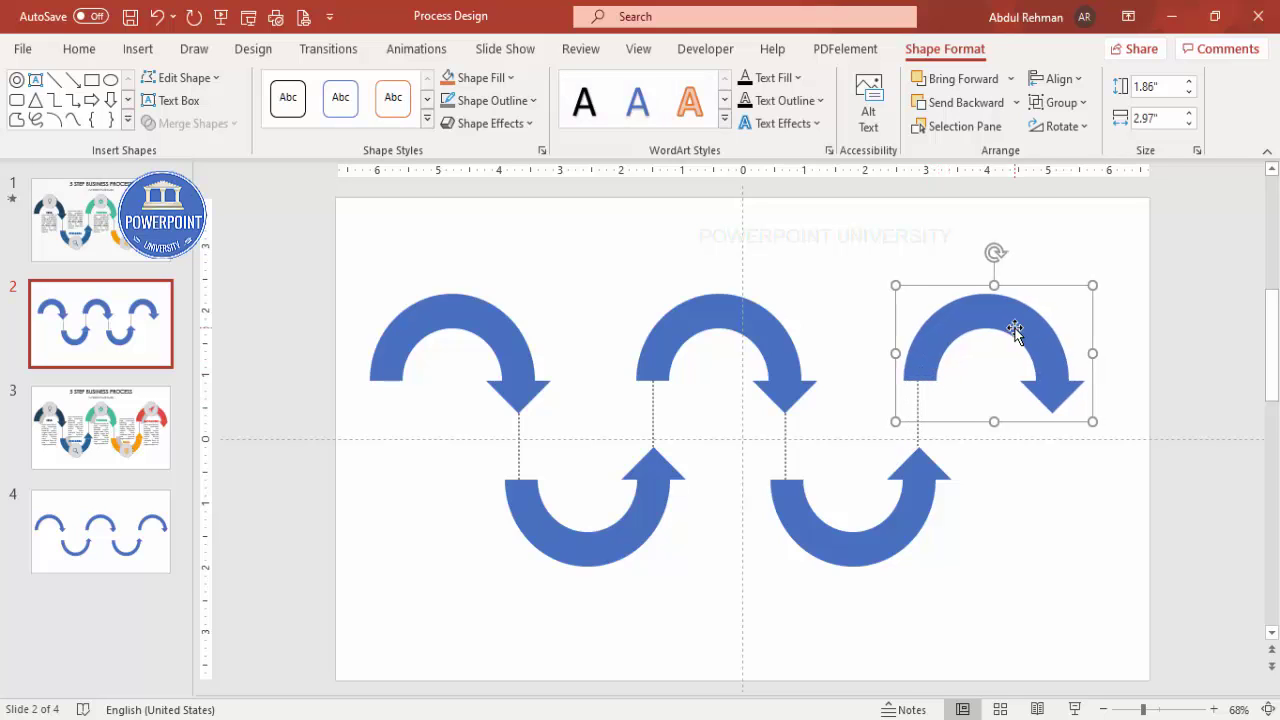
{"action": "key", "text": "Left"}
{"action": "key", "text": "Left"}
{"action": "key", "text": "Left"}
{"action": "left_click", "coordinate": [827, 291]}
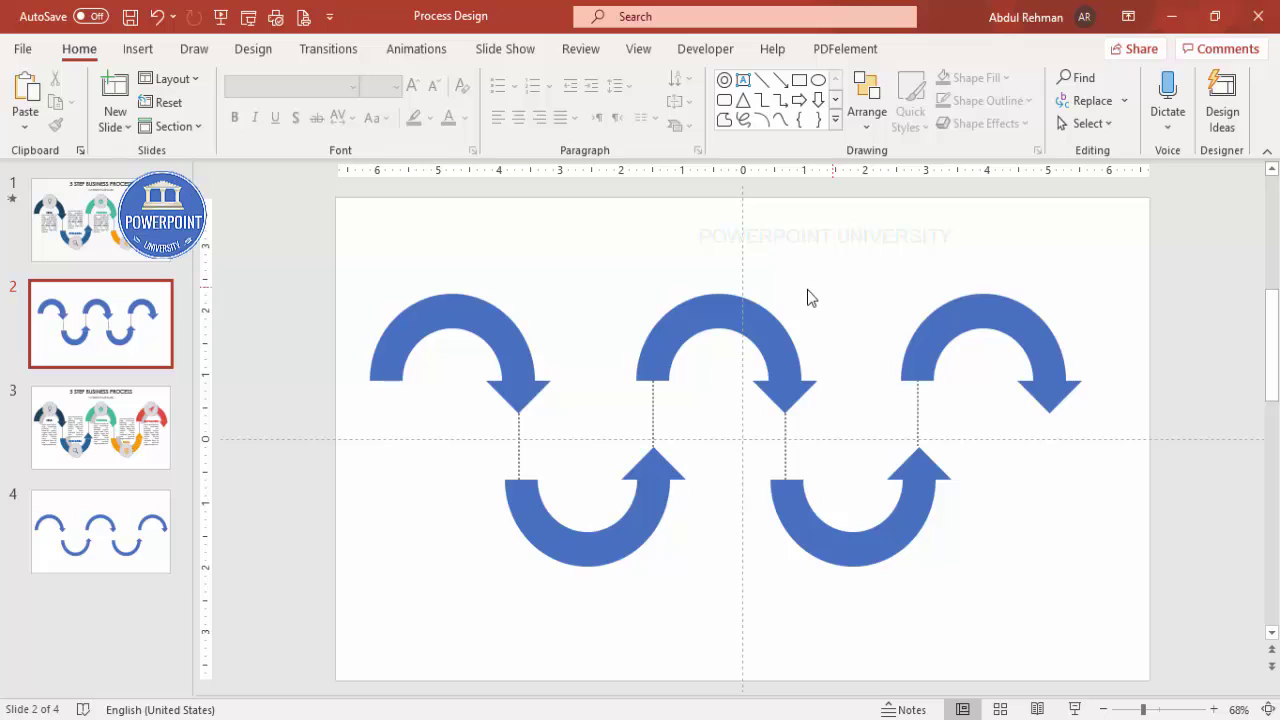
Step: Fill the upper-left, lower-left and upper-middle arrows dark navy, steel blue and teal
{"action": "left_click", "coordinate": [478, 317]}
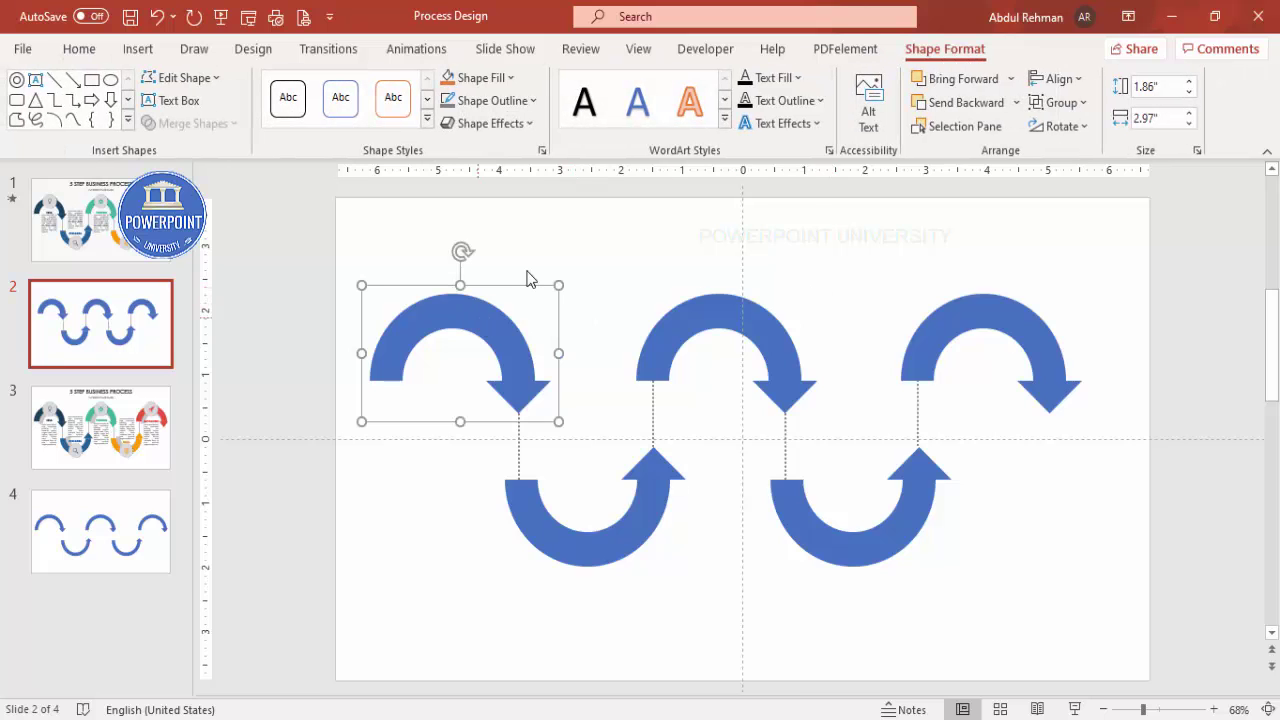
{"action": "left_click", "coordinate": [510, 80]}
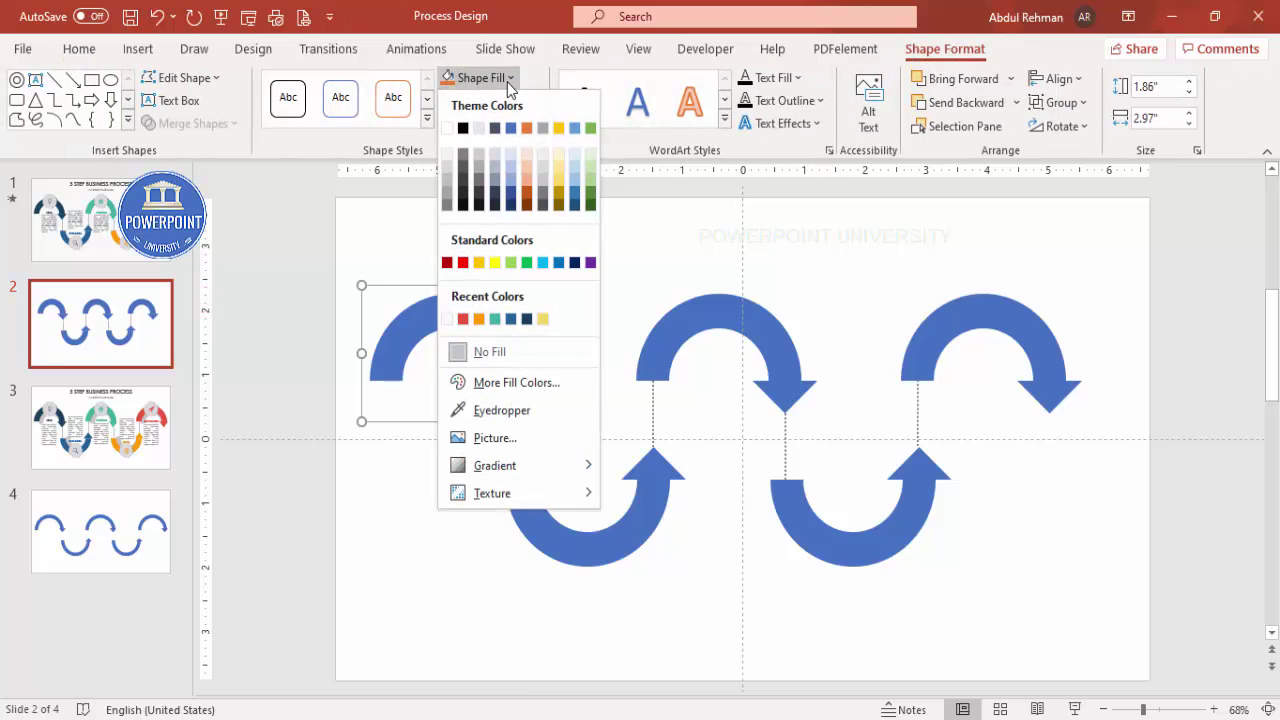
{"action": "left_click", "coordinate": [527, 319]}
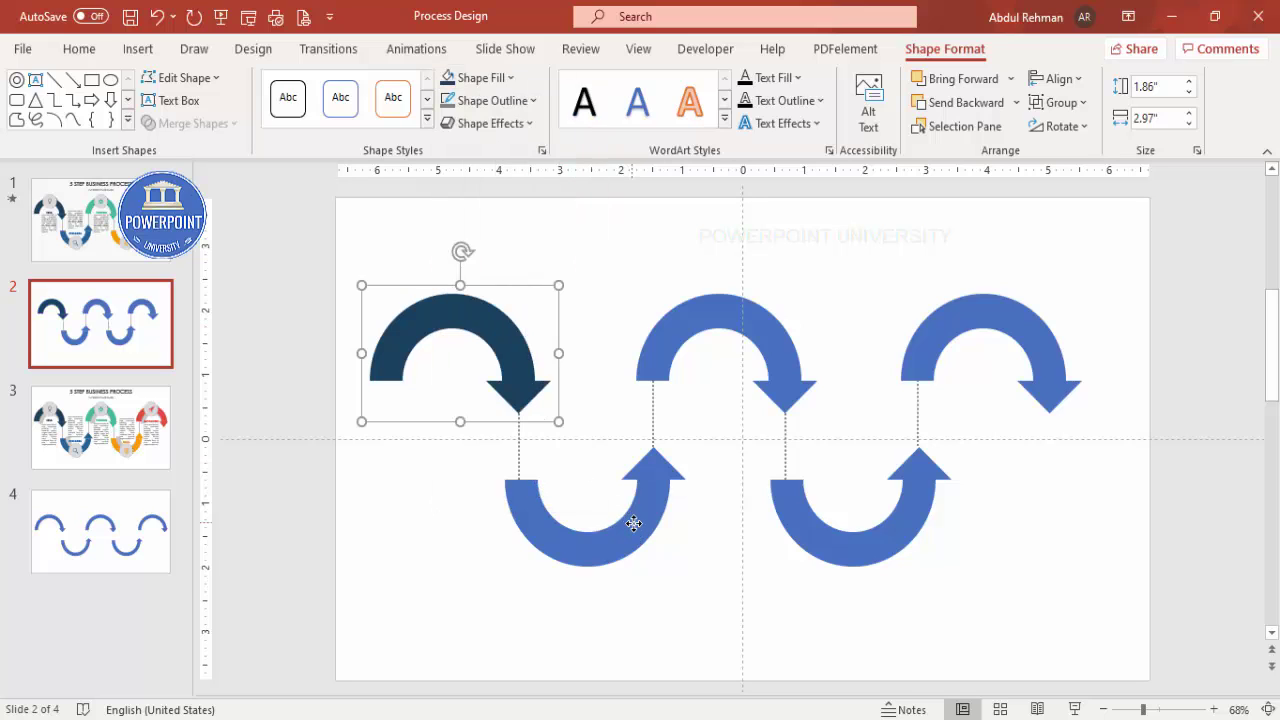
{"action": "left_click", "coordinate": [634, 524]}
{"action": "left_click", "coordinate": [487, 80]}
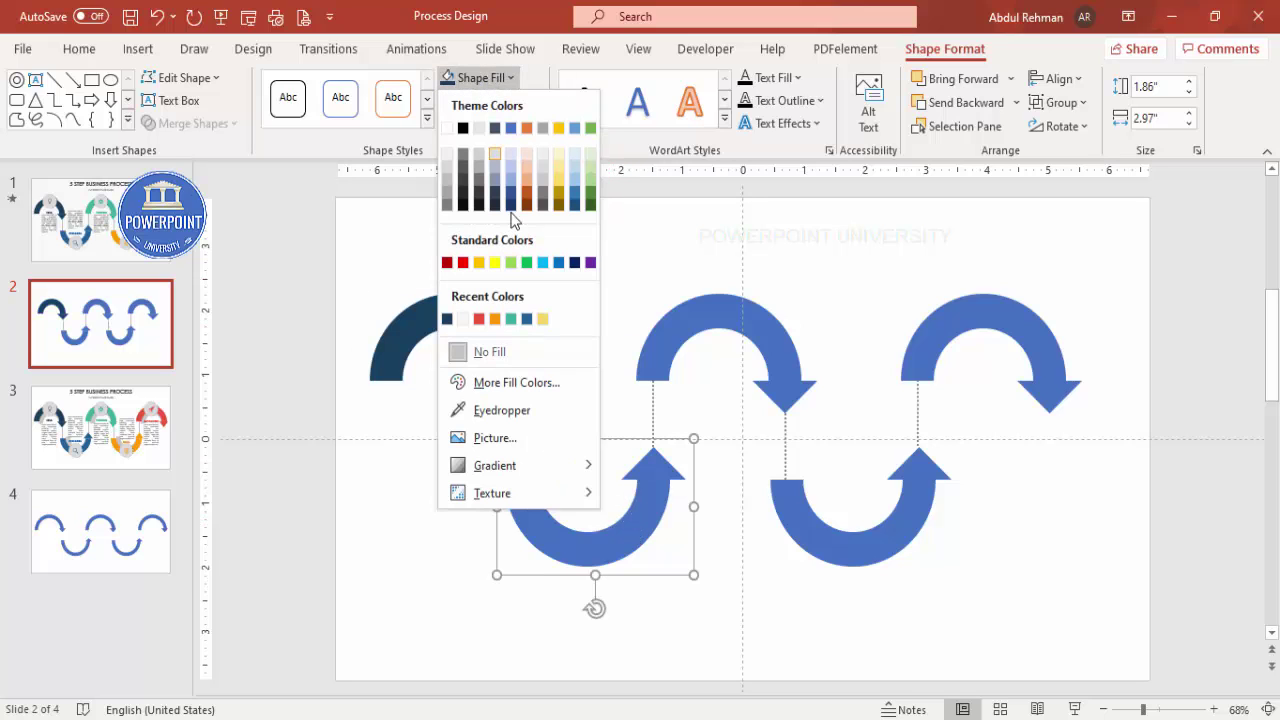
{"action": "left_click", "coordinate": [538, 320]}
{"action": "left_click", "coordinate": [673, 333]}
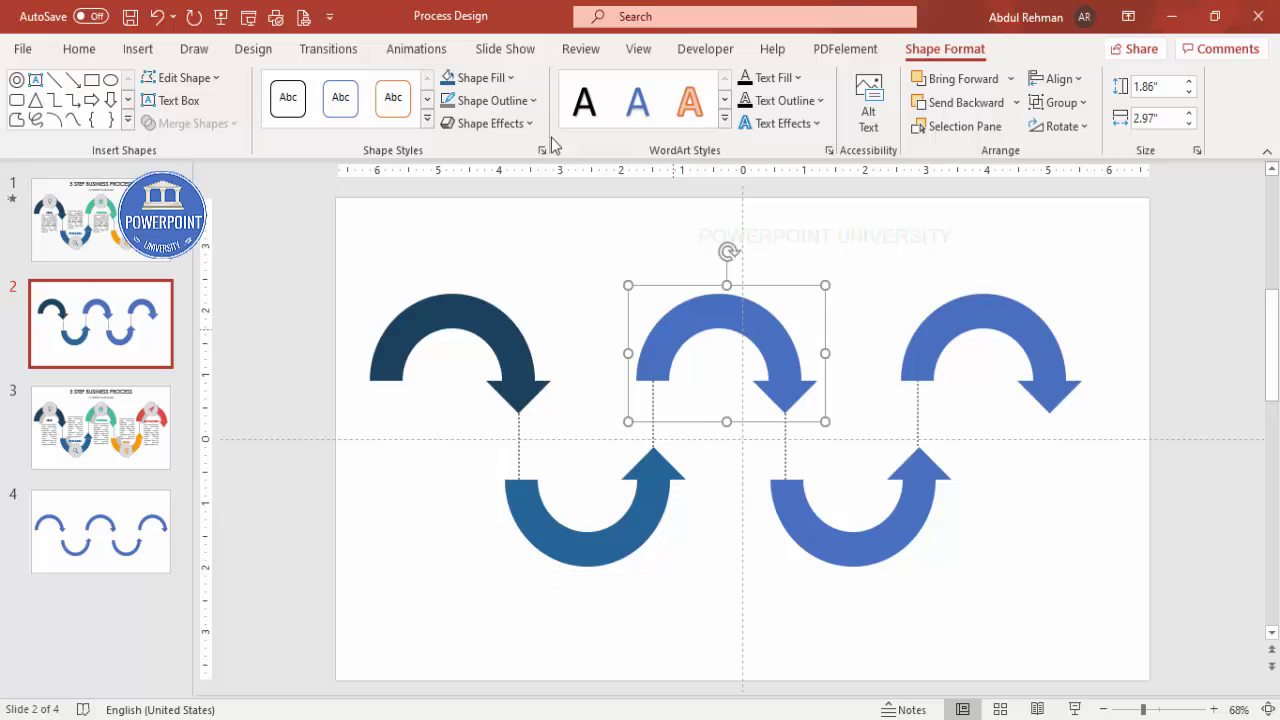
{"action": "left_click", "coordinate": [482, 78]}
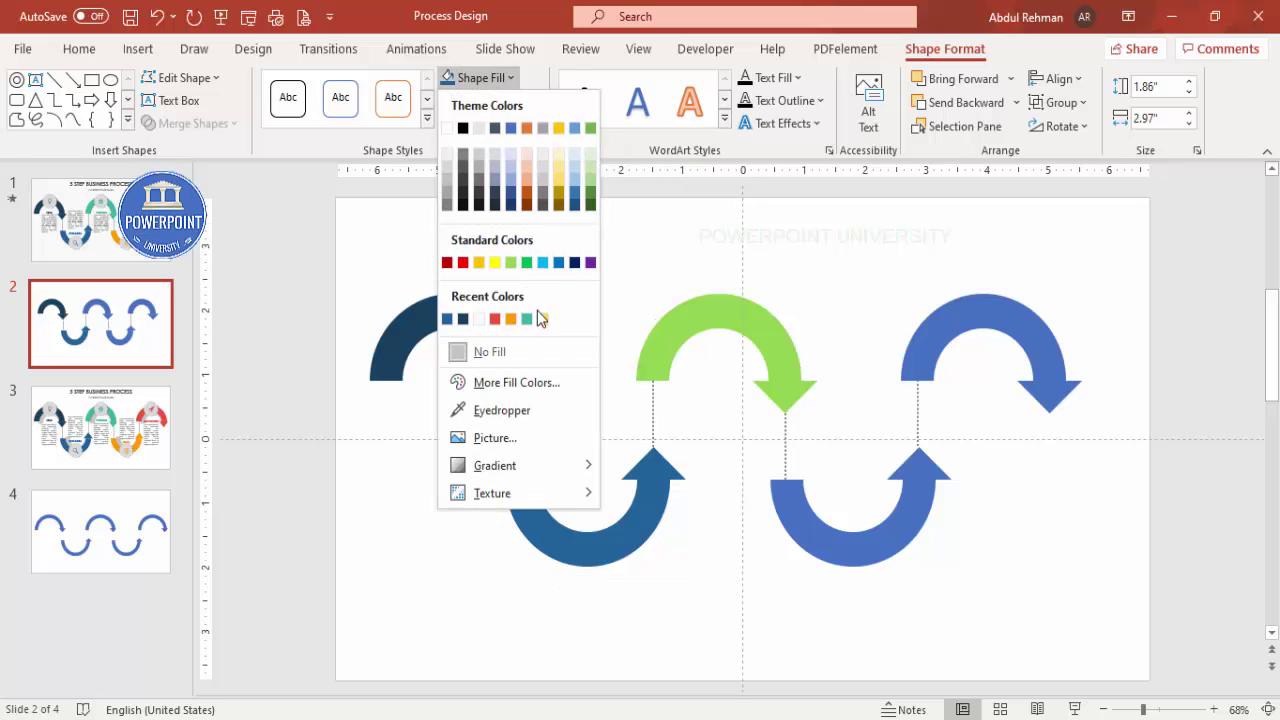
{"action": "left_click", "coordinate": [524, 320]}
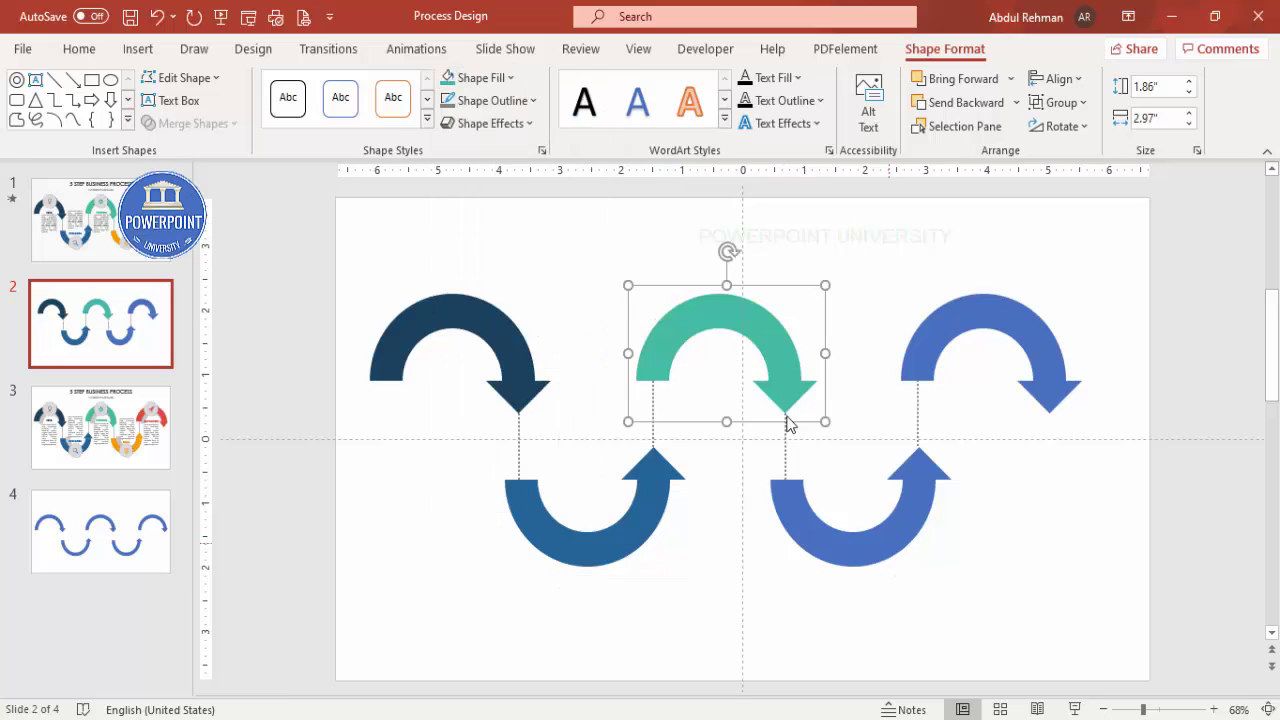
Step: Fill the lower-right arrow red and the upper-right arrow orange
{"action": "left_click", "coordinate": [802, 488]}
{"action": "left_click", "coordinate": [482, 78]}
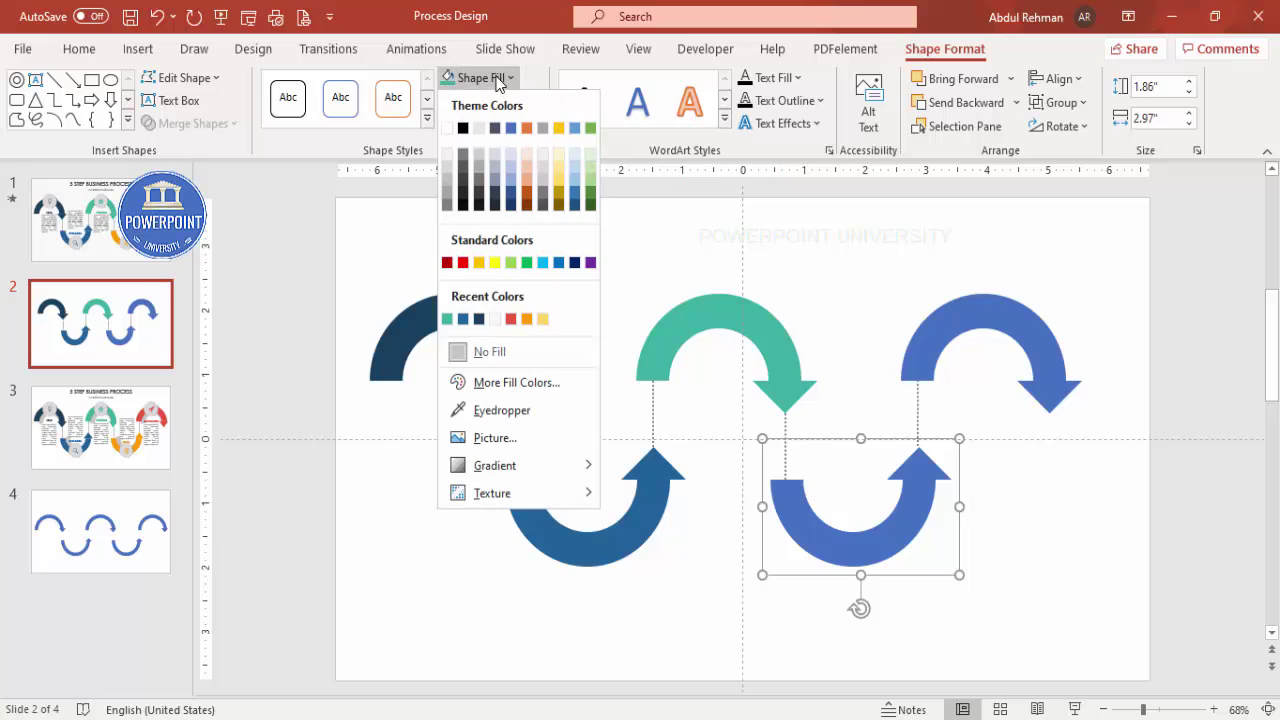
{"action": "left_click", "coordinate": [511, 319]}
{"action": "left_click", "coordinate": [1003, 324]}
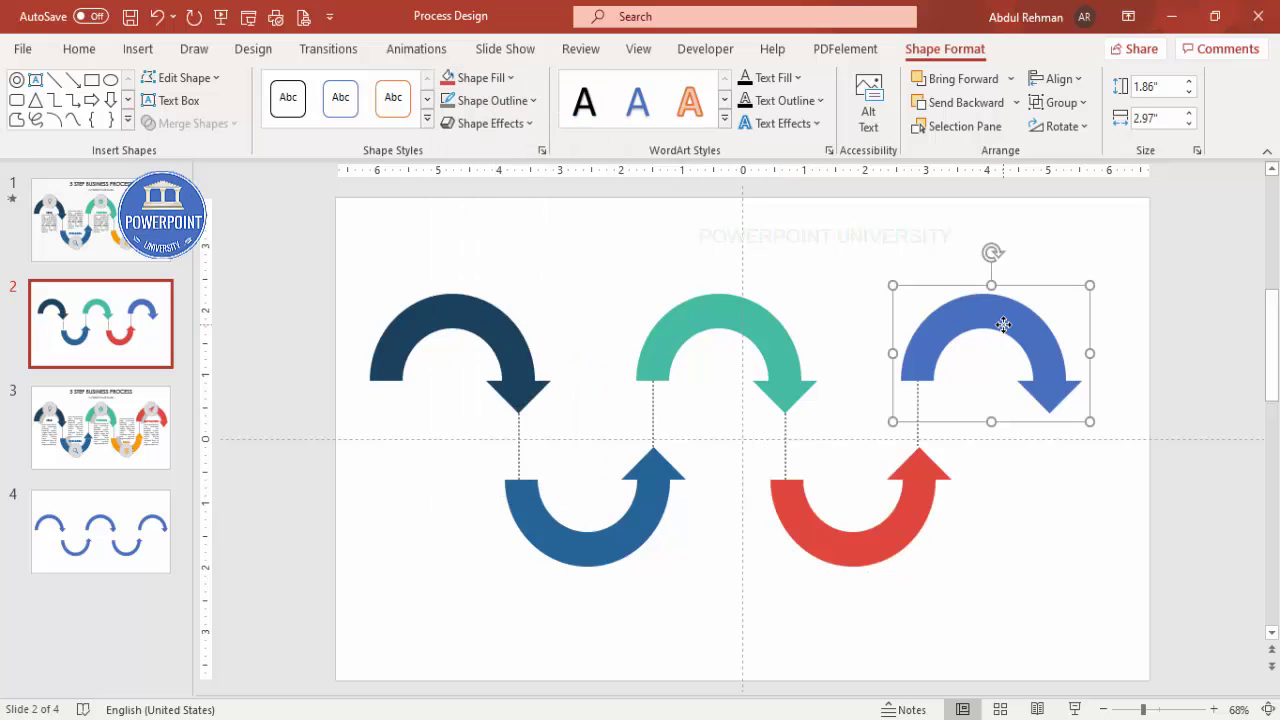
{"action": "left_click", "coordinate": [503, 80]}
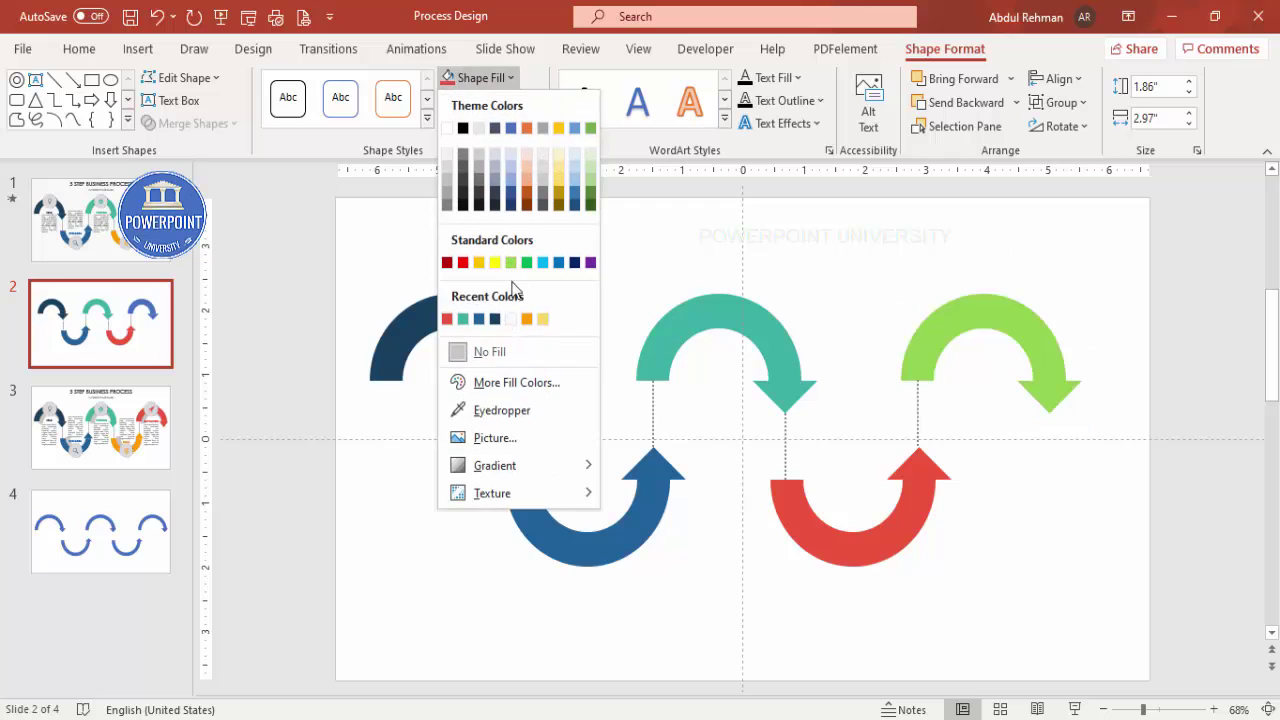
{"action": "left_click", "coordinate": [528, 320]}
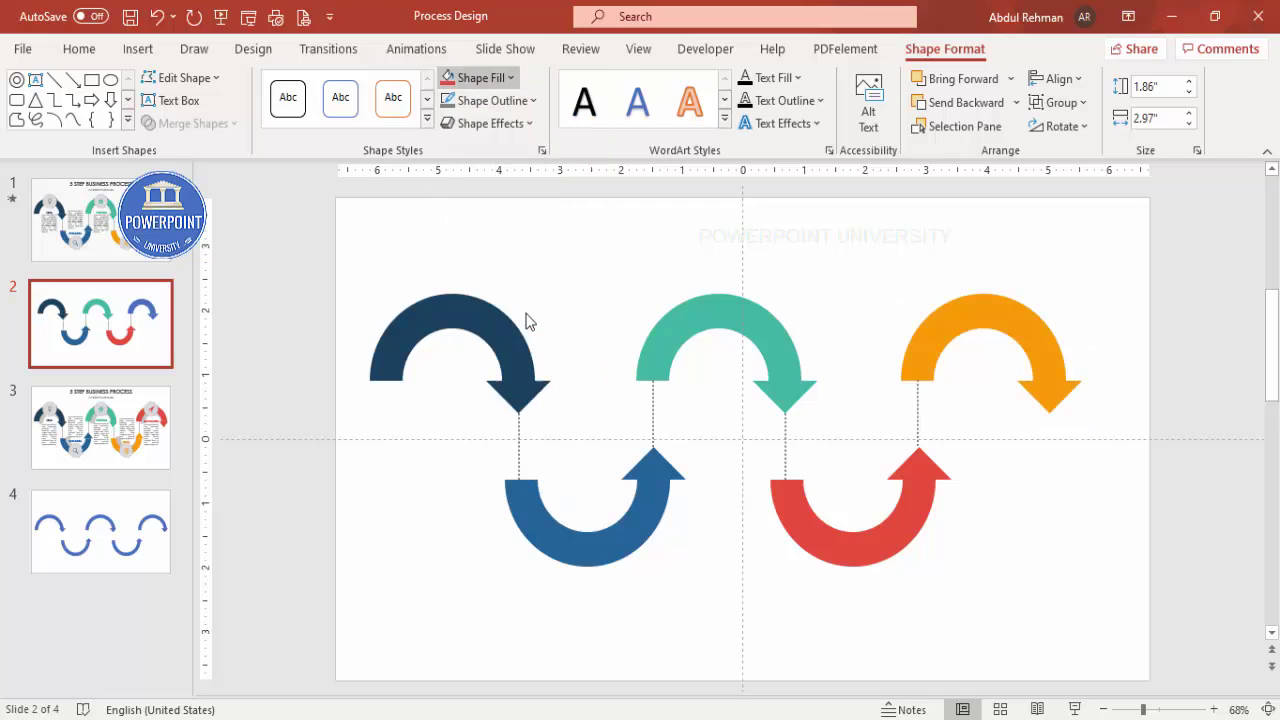
{"action": "left_click", "coordinate": [1003, 551]}
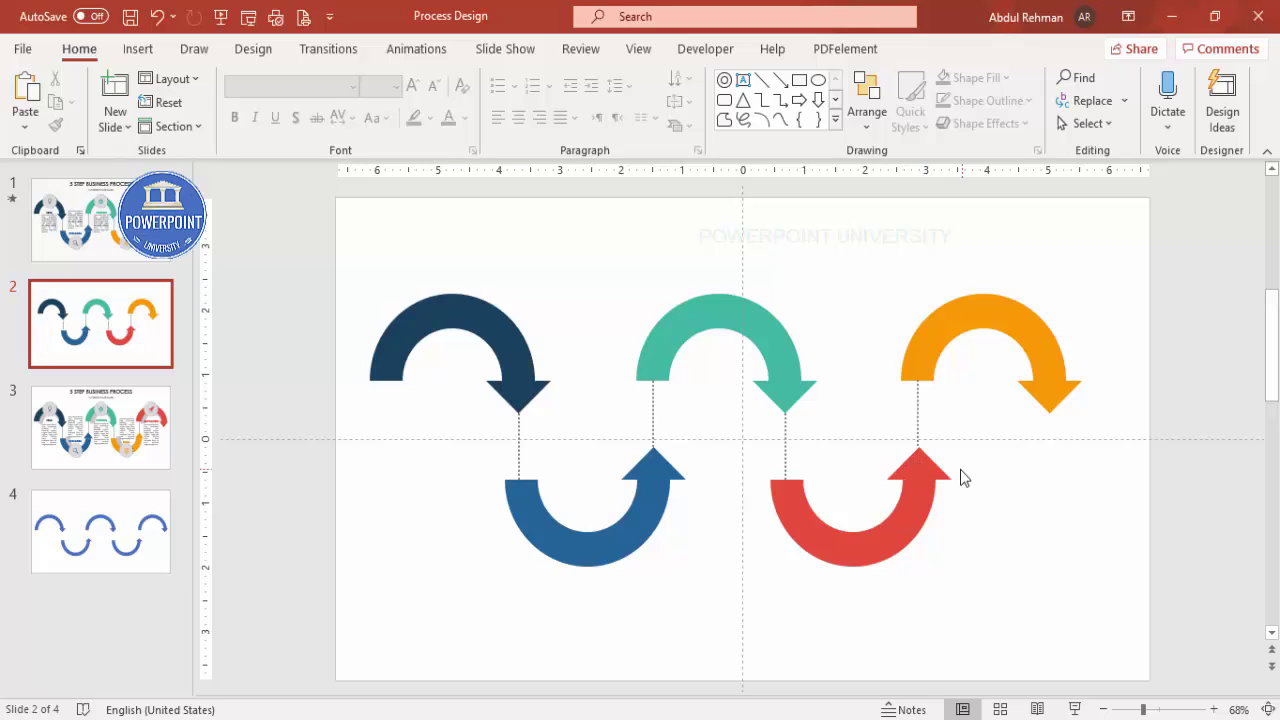
Step: Move all five arrows together a little to the right
{"action": "key", "text": "ctrl+a"}
{"action": "key", "text": "Right"}
{"action": "key", "text": "Right"}
{"action": "key", "text": "Right"}
{"action": "key", "text": "Right"}
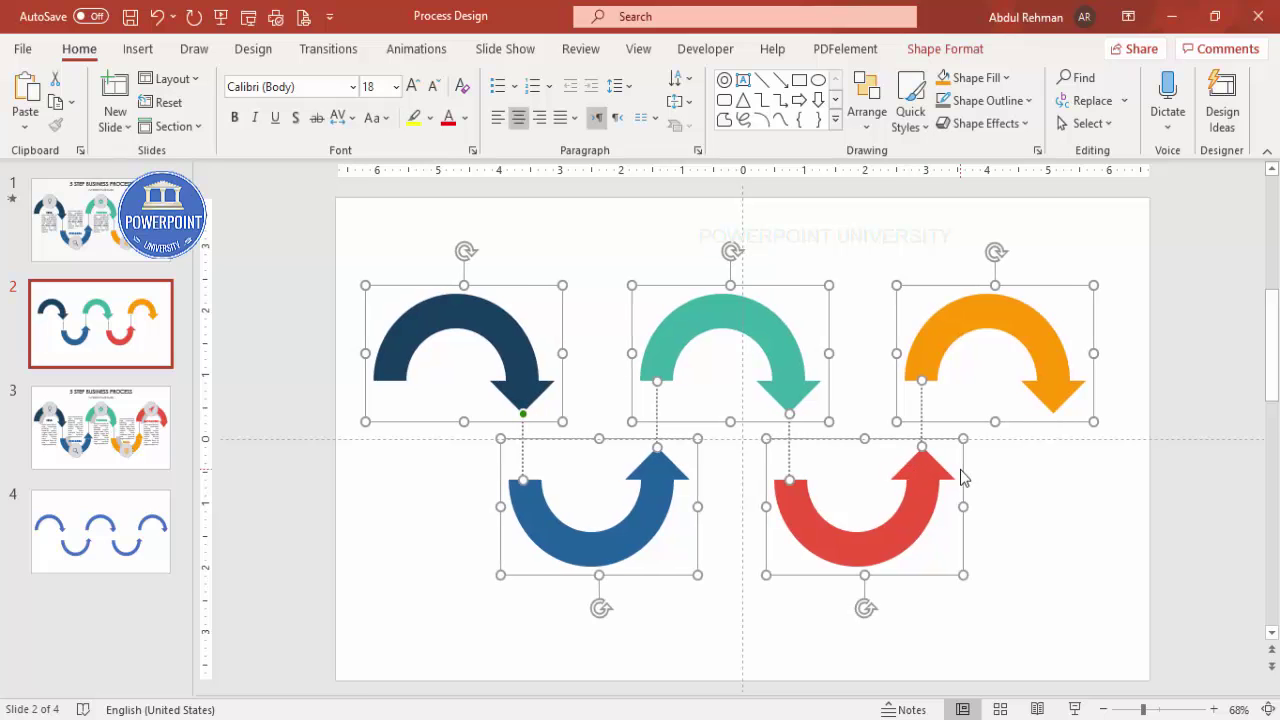
{"action": "key", "text": "Right"}
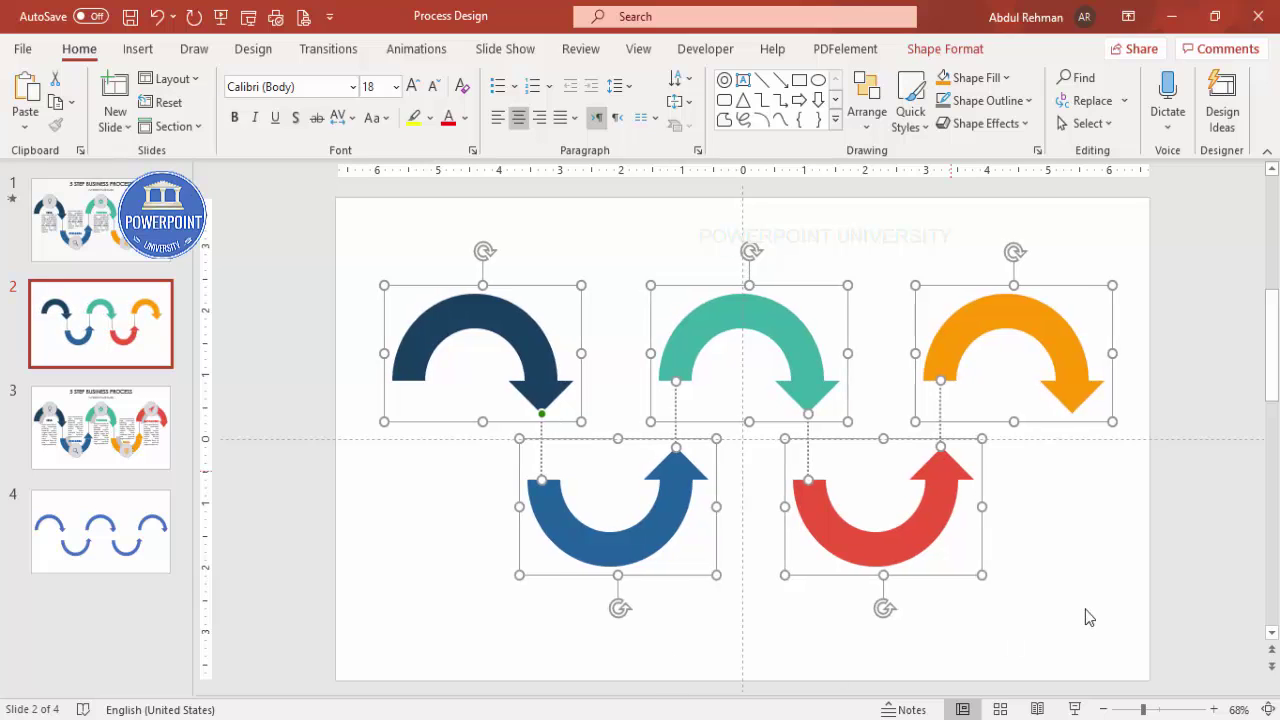
{"action": "left_click", "coordinate": [361, 251]}
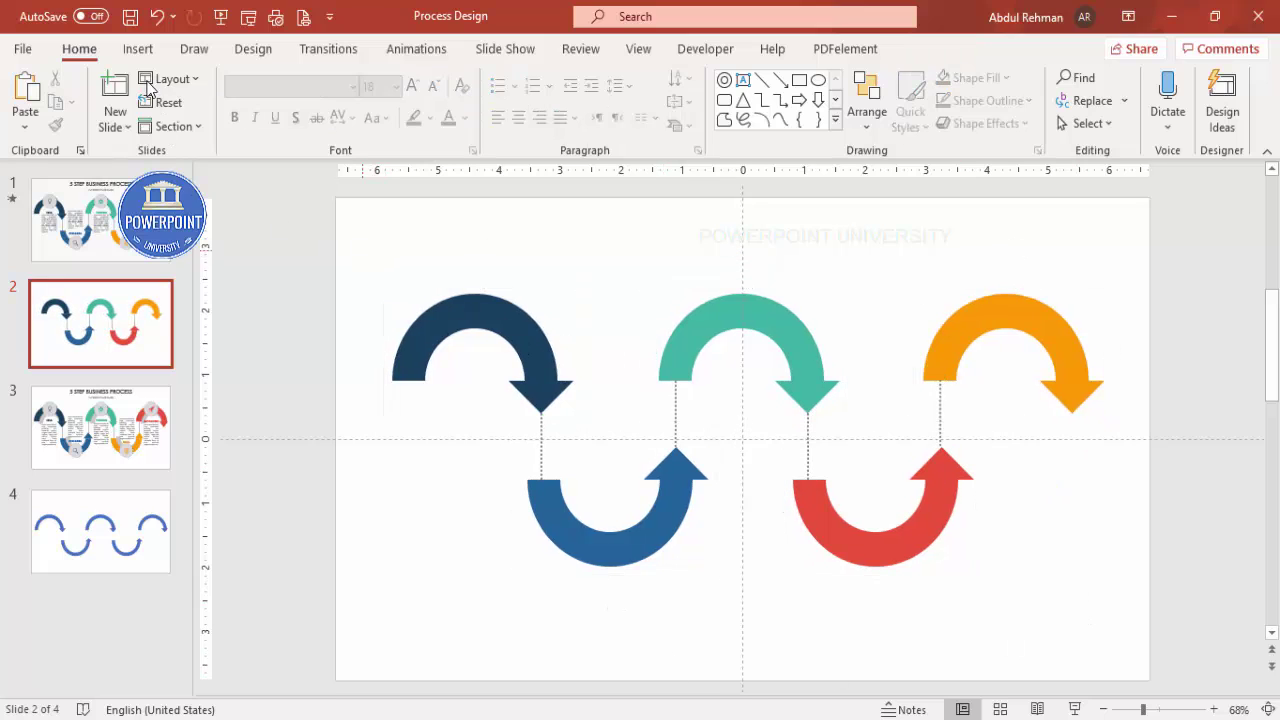
Step: Draw a 1.19" circle centred on the crest of the navy arch
{"action": "left_click", "coordinate": [136, 52]}
{"action": "left_click", "coordinate": [299, 110]}
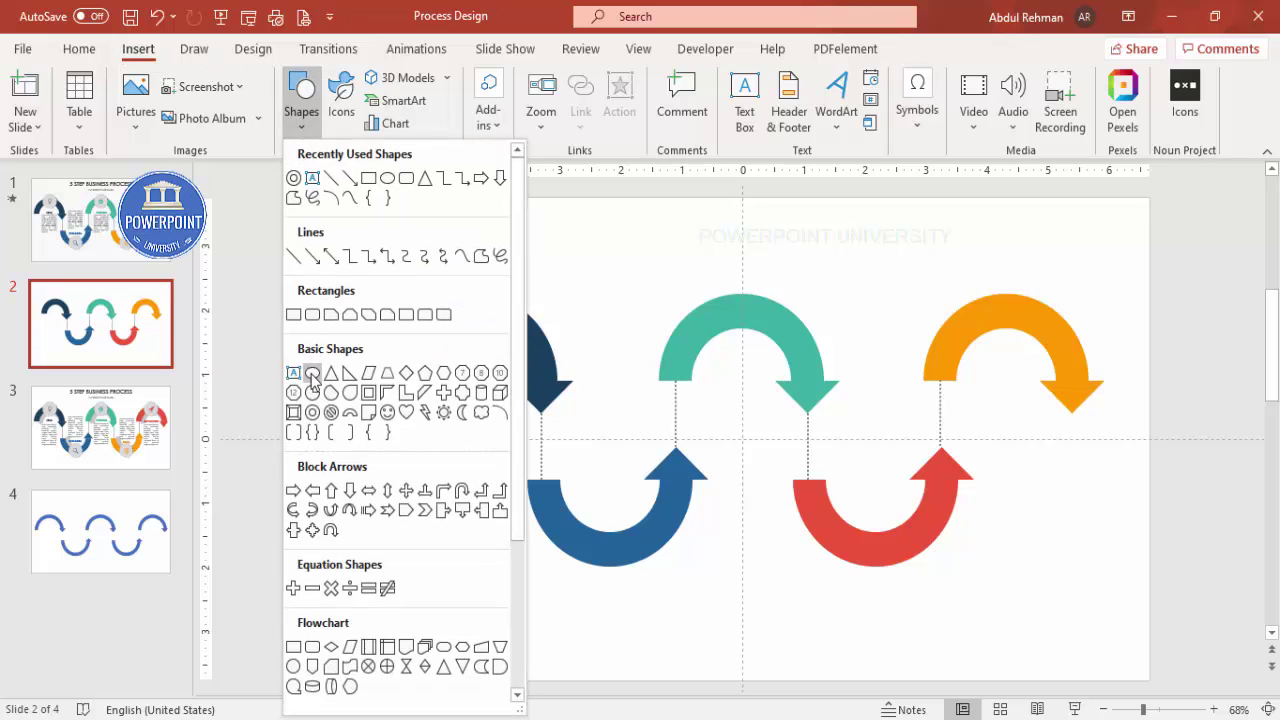
{"action": "left_click", "coordinate": [312, 374]}
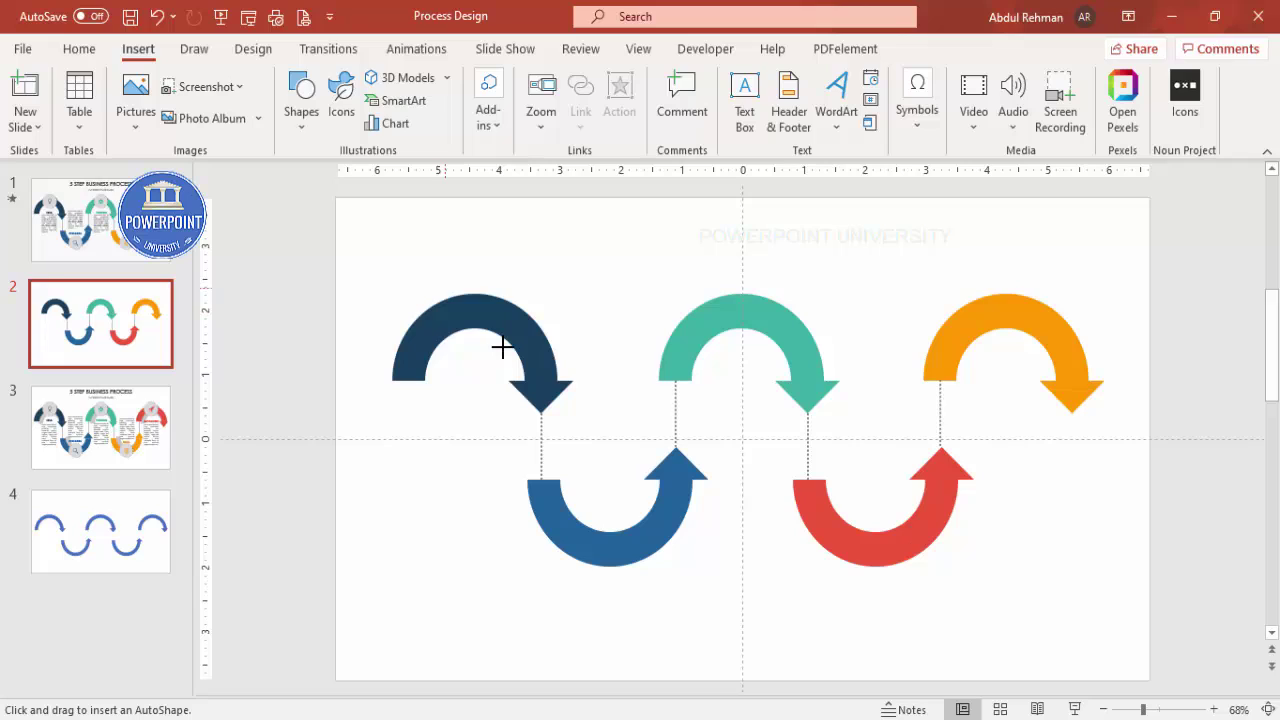
{"action": "left_click_drag", "start_coordinate": [446, 286], "coordinate": [502, 346]}
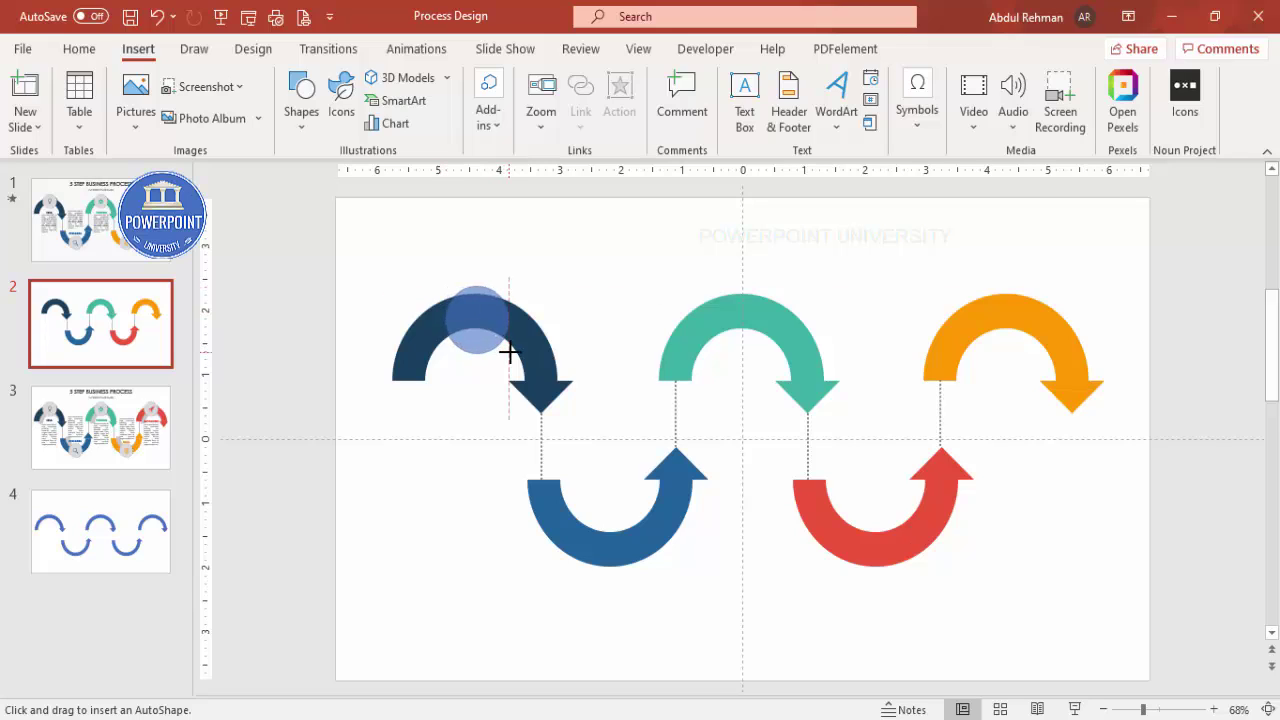
{"action": "left_click_drag", "start_coordinate": [515, 352], "coordinate": [518, 362]}
{"action": "mouse_move", "coordinate": [475, 317]}
{"action": "left_mouse_down"}
{"action": "mouse_move", "coordinate": [472, 329]}
{"action": "mouse_move", "coordinate": [484, 324]}
{"action": "left_mouse_up"}
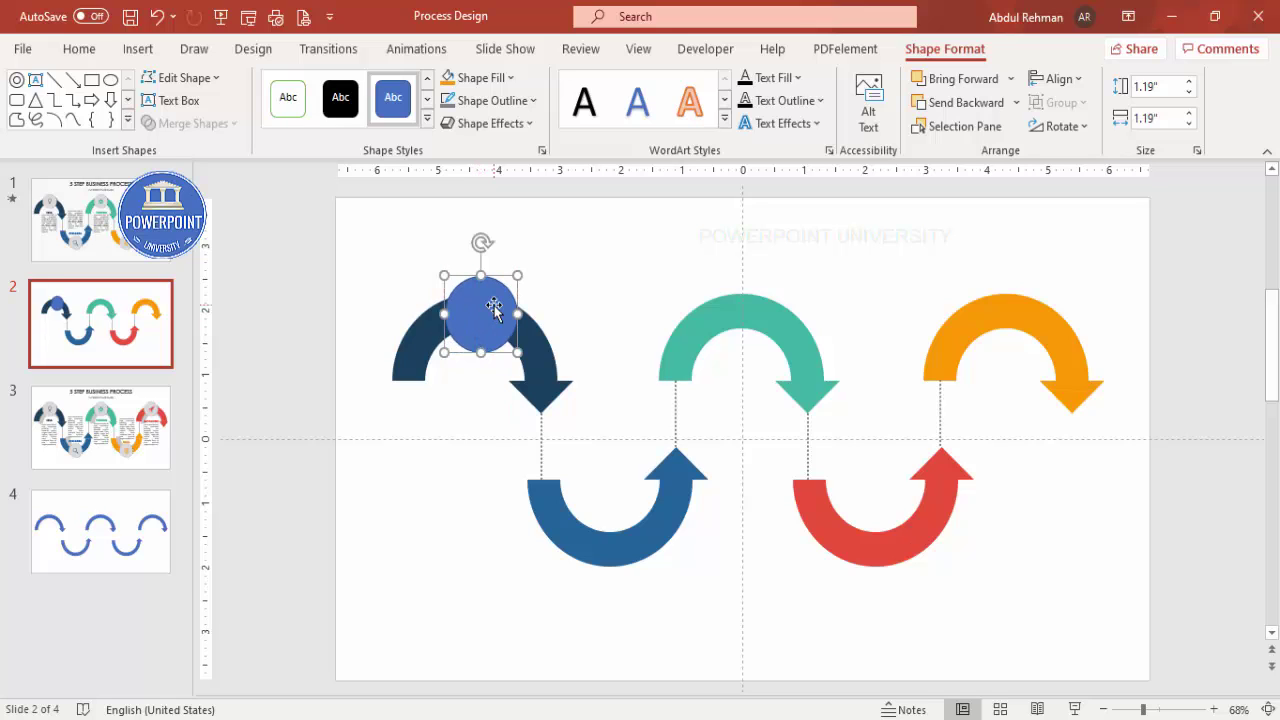
Step: Nudge the circle slightly left, remove its outline and fill it grey
{"action": "key", "text": "ctrl+z"}
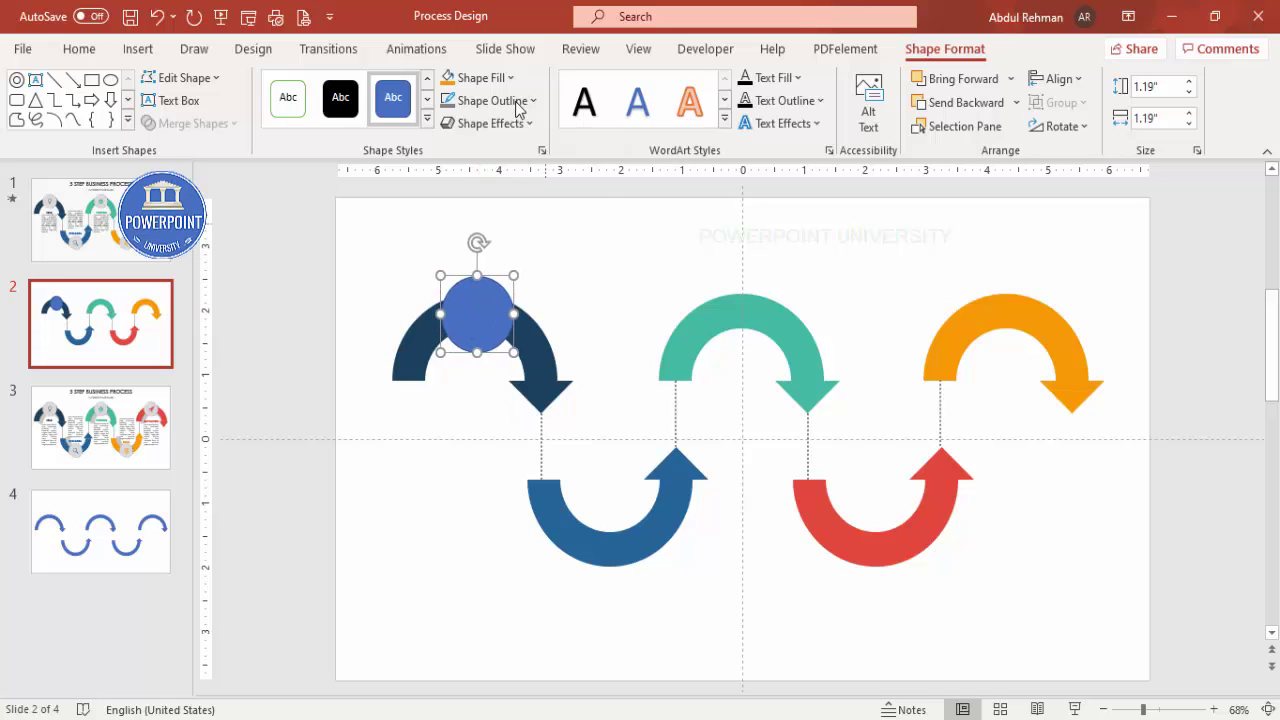
{"action": "left_click", "coordinate": [518, 108]}
{"action": "left_click", "coordinate": [497, 375]}
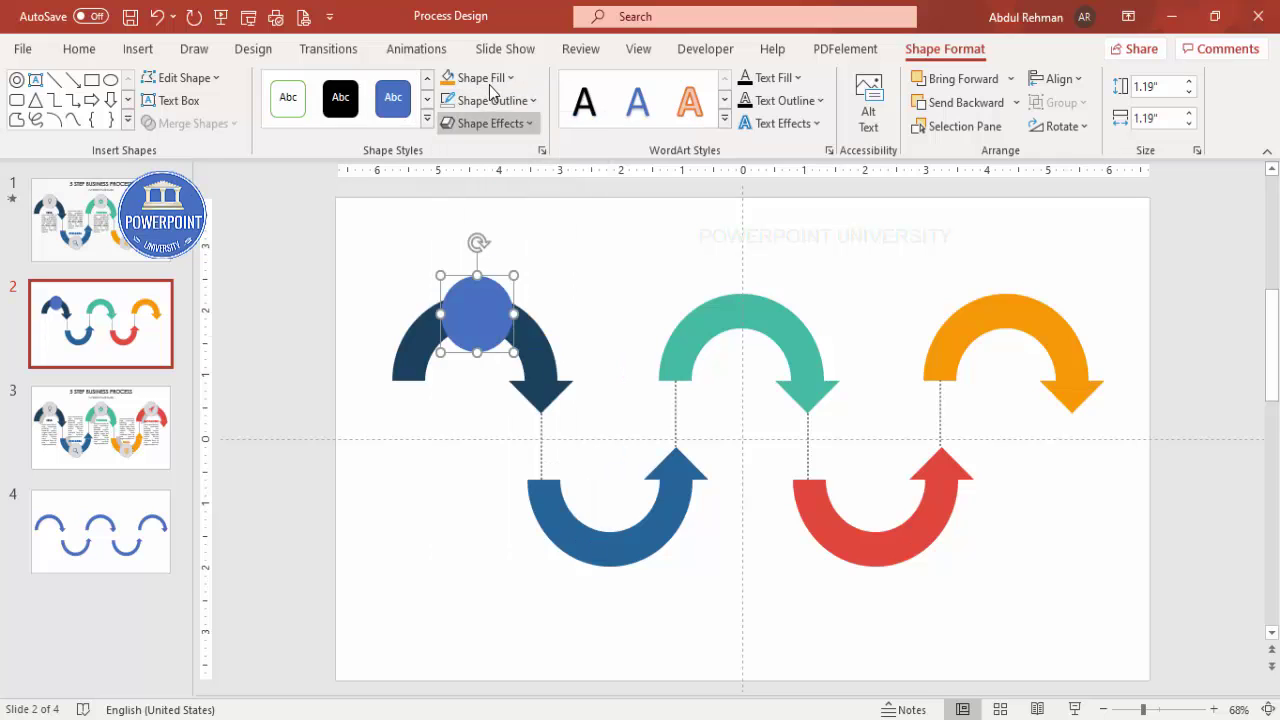
{"action": "left_click", "coordinate": [491, 80]}
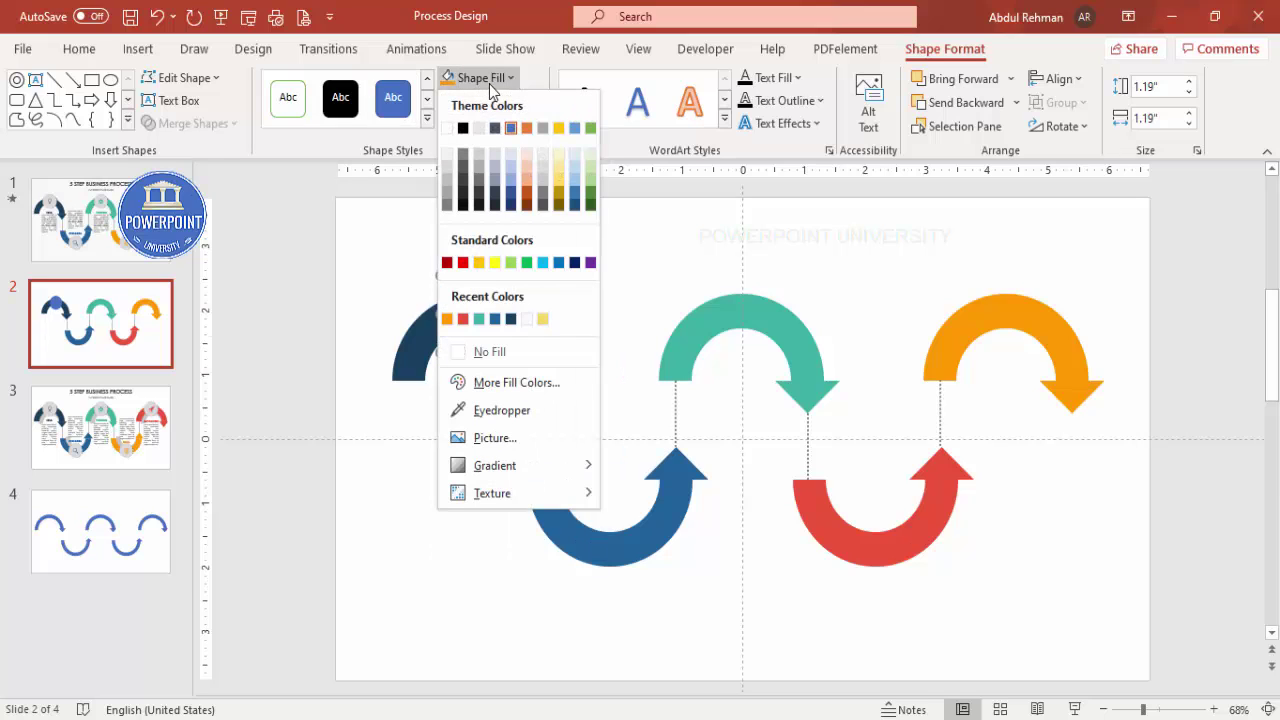
{"action": "left_click", "coordinate": [481, 164]}
Step: Give the circle an 8×6 pt top bevel in Format Shape's 3-D Format settings
{"action": "right_click", "coordinate": [486, 300]}
{"action": "left_click", "coordinate": [556, 668]}
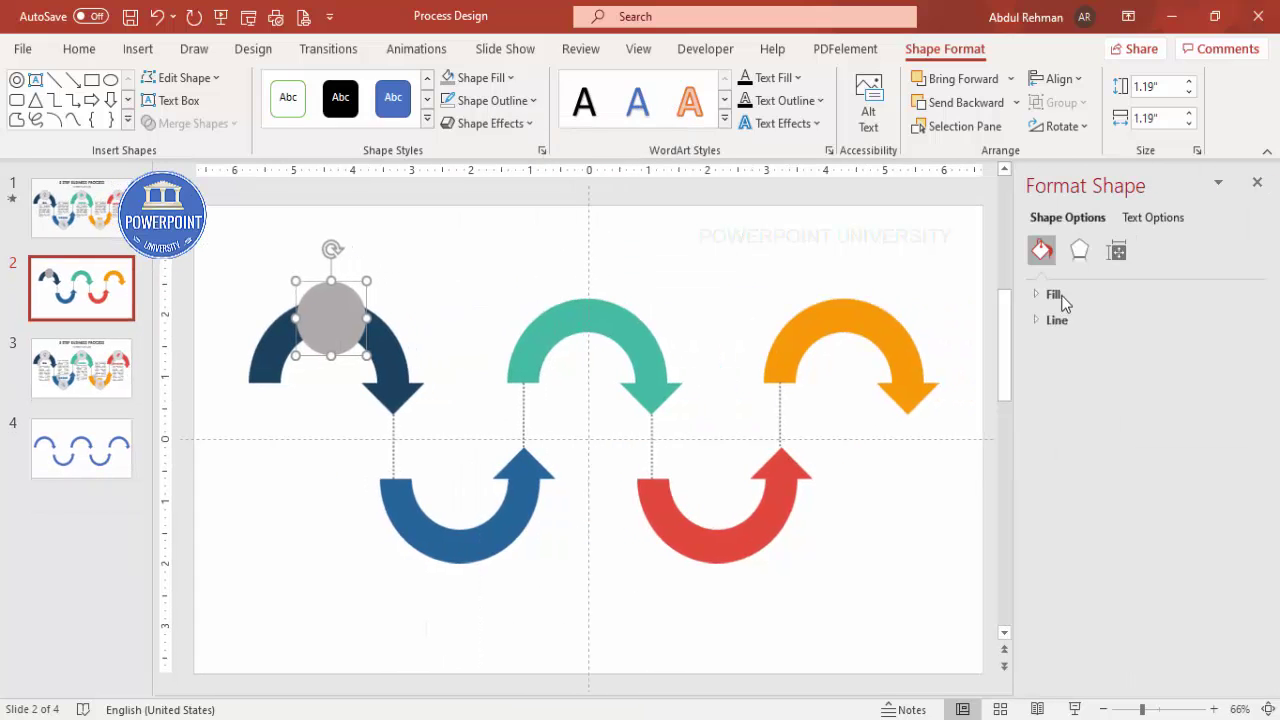
{"action": "left_click", "coordinate": [1080, 256]}
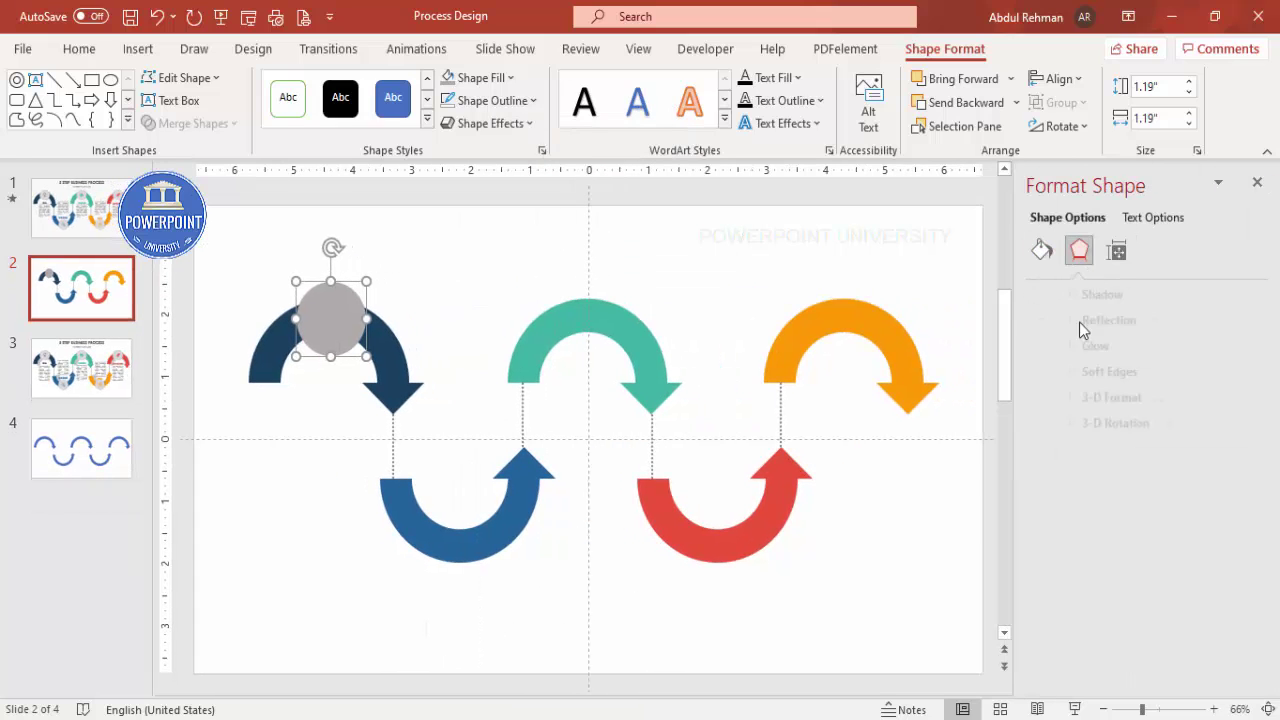
{"action": "left_click", "coordinate": [1110, 397]}
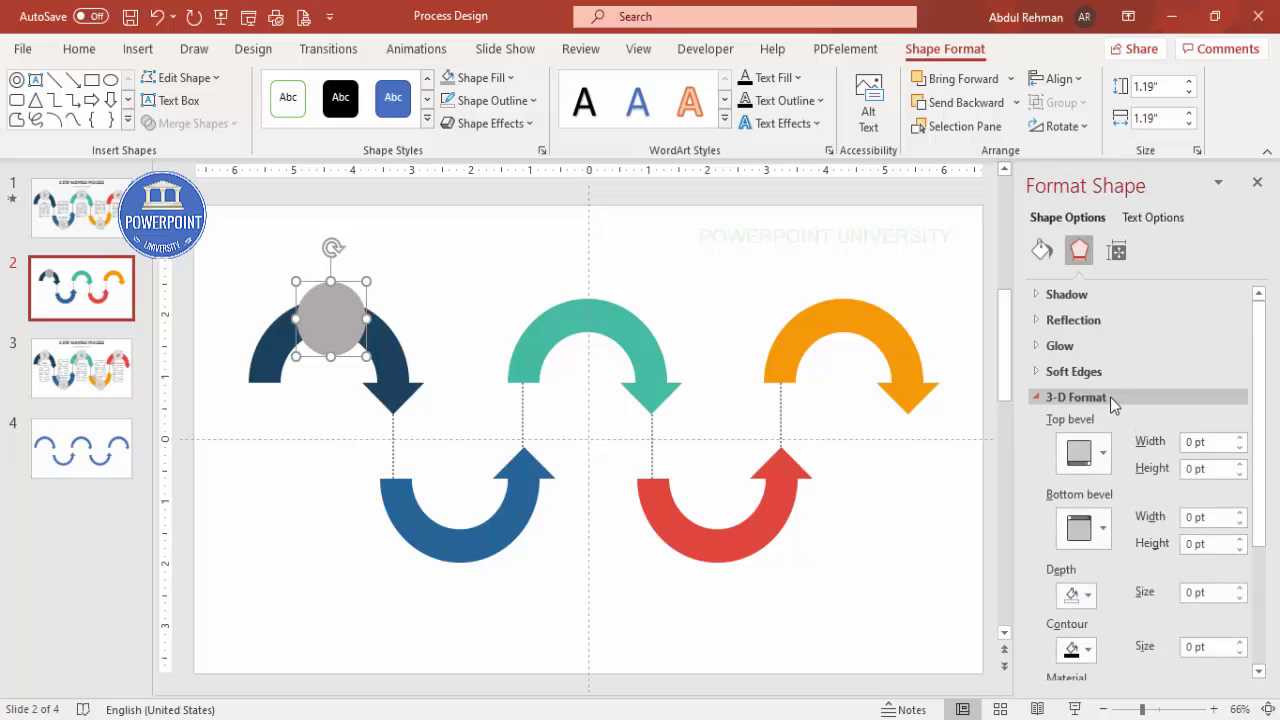
{"action": "left_click", "coordinate": [1083, 455]}
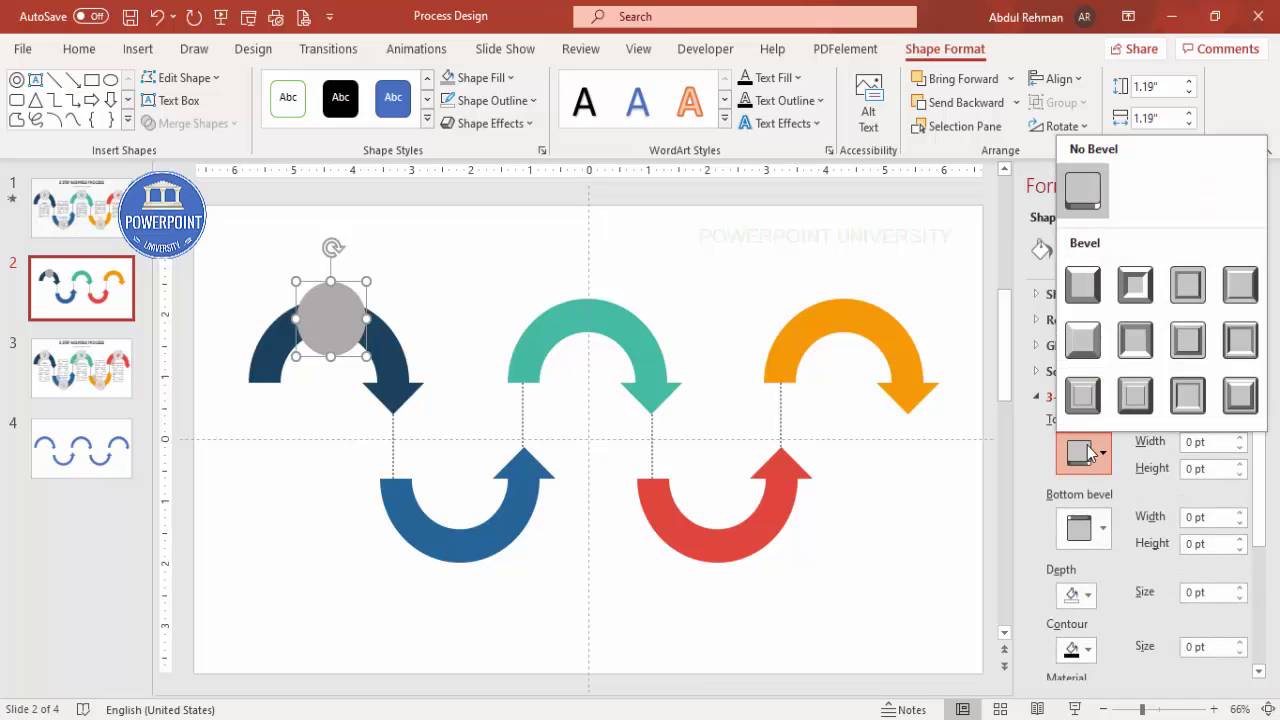
{"action": "left_click", "coordinate": [1136, 397]}
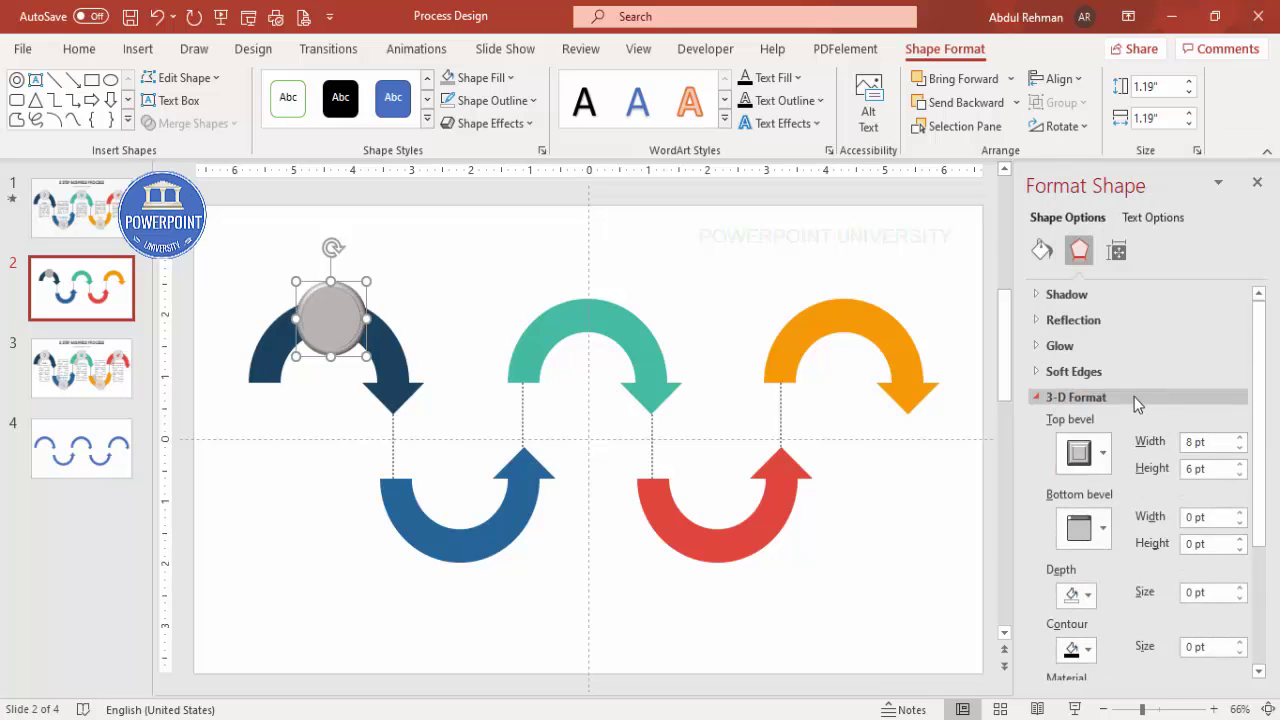
Step: Apply an offset outer shadow and raise its distance to 14 pt
{"action": "left_click", "coordinate": [1068, 296]}
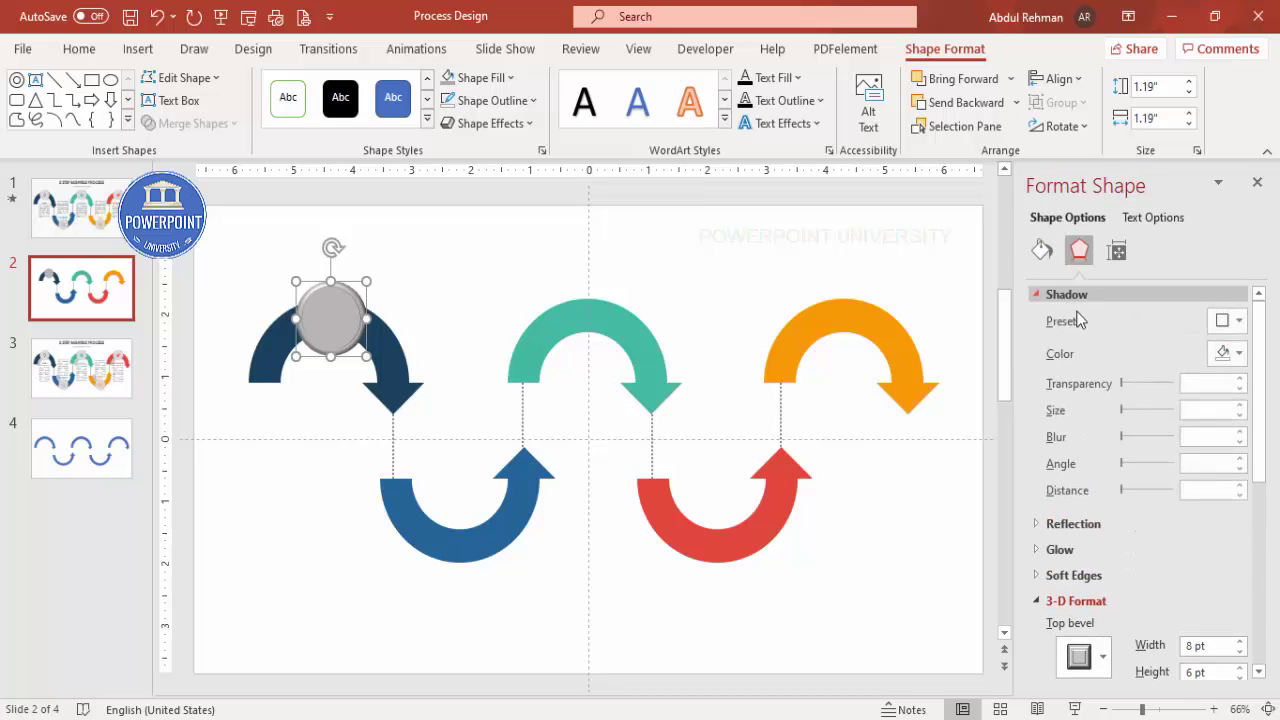
{"action": "left_click", "coordinate": [1222, 322]}
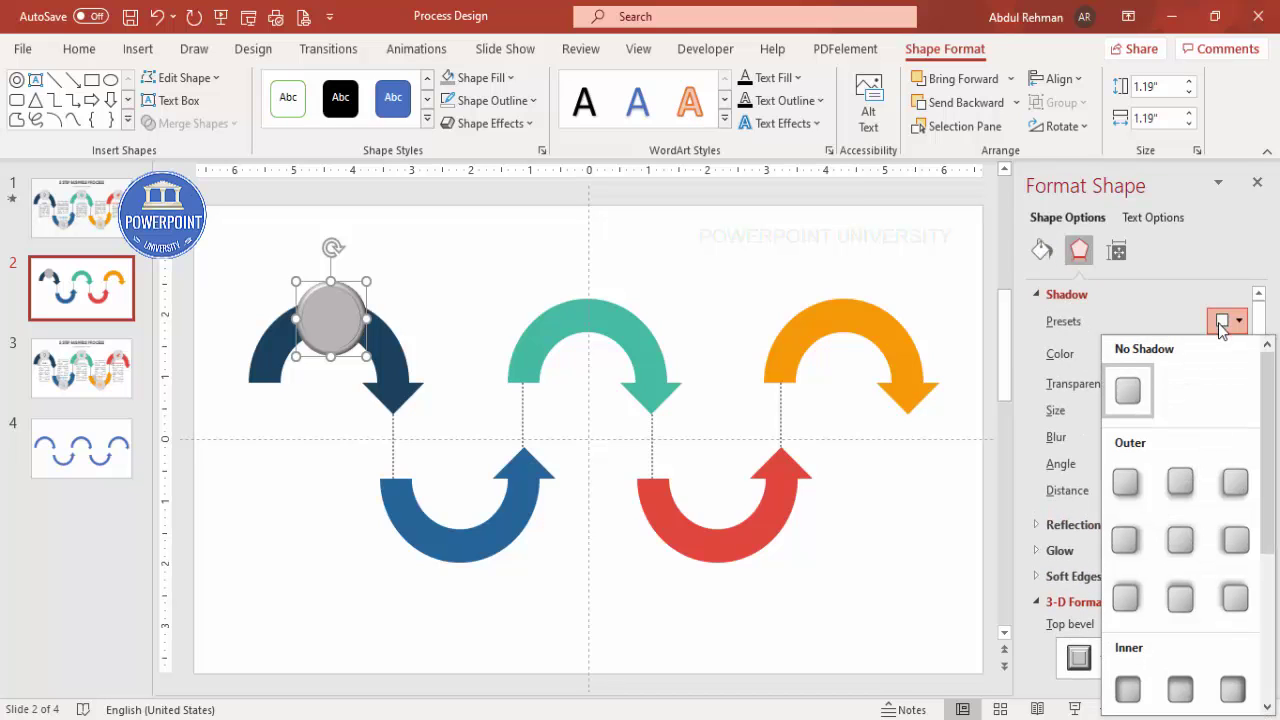
{"action": "left_click", "coordinate": [1235, 484]}
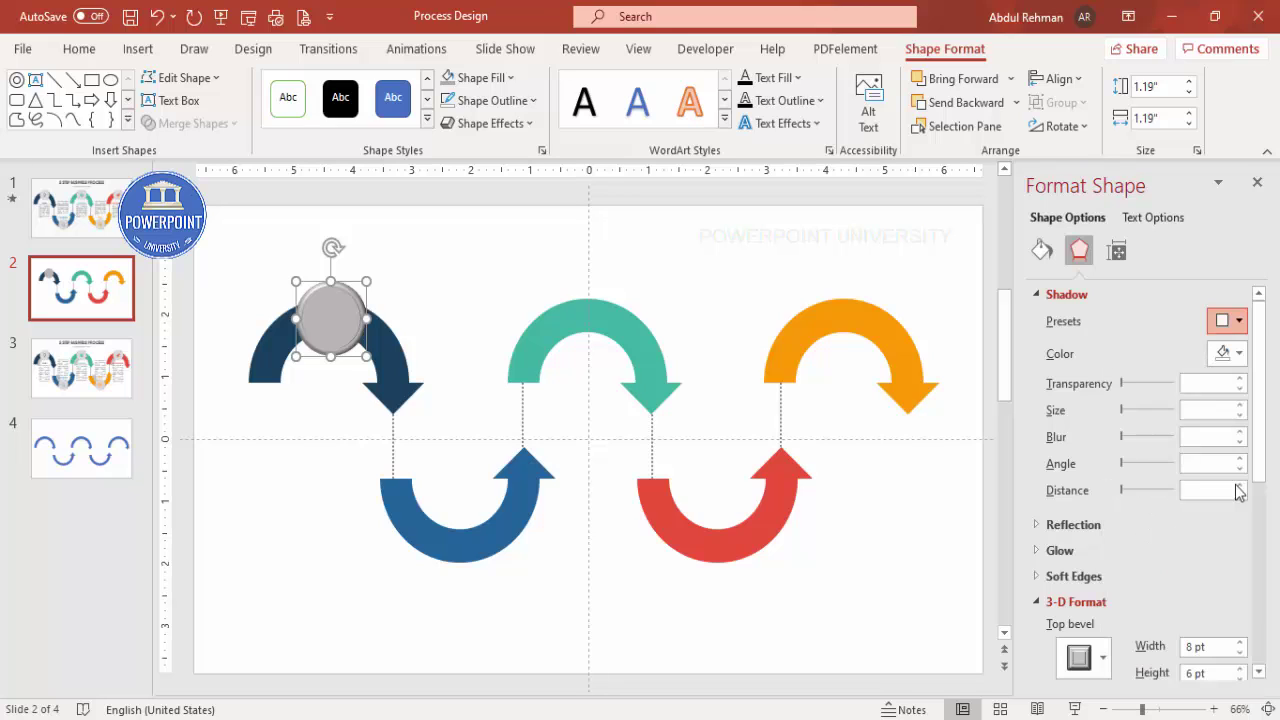
{"action": "left_click", "coordinate": [1241, 485]}
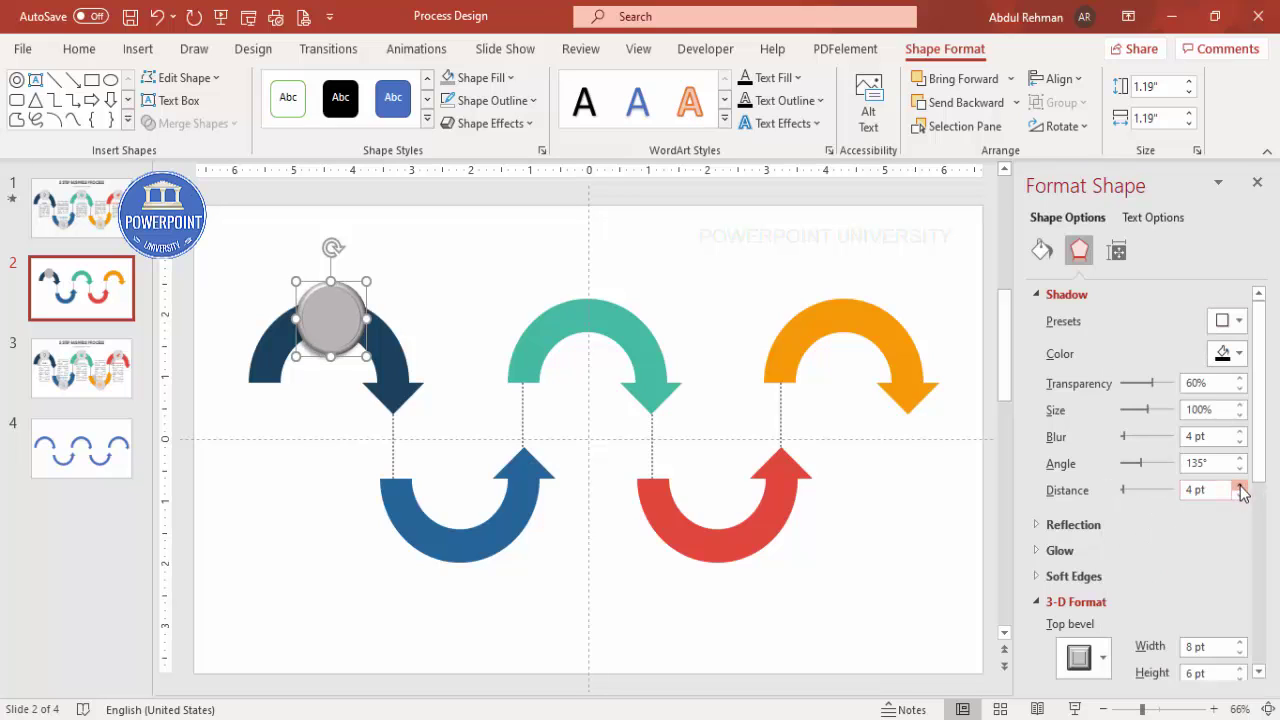
{"action": "left_click", "coordinate": [1241, 485]}
{"action": "left_click", "coordinate": [1241, 486]}
Step: Raise the circle's shadow blur to 11 pt and copy the circle onto the blue arrow's bottom curve
{"action": "left_click", "coordinate": [1241, 432]}
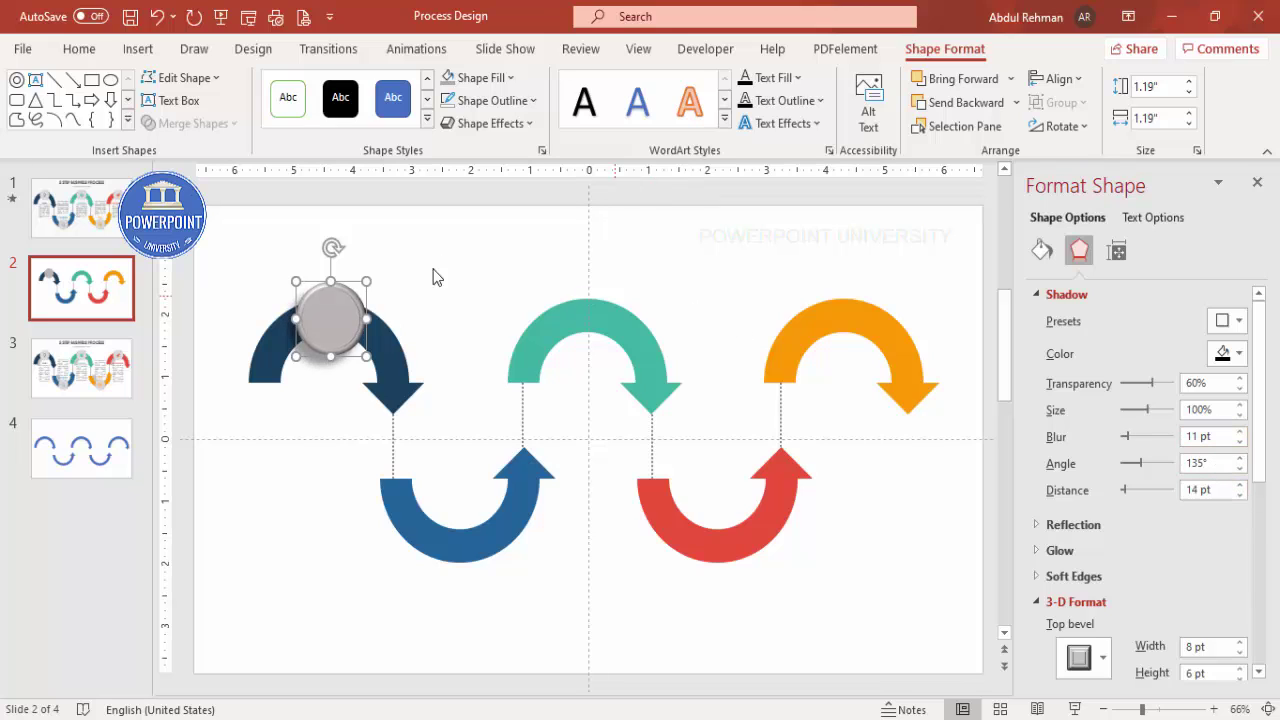
{"action": "left_click_drag", "start_coordinate": [346, 338], "coordinate": [466, 456]}
{"action": "mouse_move", "coordinate": [483, 535]}
{"action": "left_mouse_down"}
{"action": "mouse_move", "coordinate": [463, 488]}
{"action": "mouse_move", "coordinate": [461, 548]}
{"action": "left_mouse_up"}
{"action": "key", "text": "ctrl+z"}
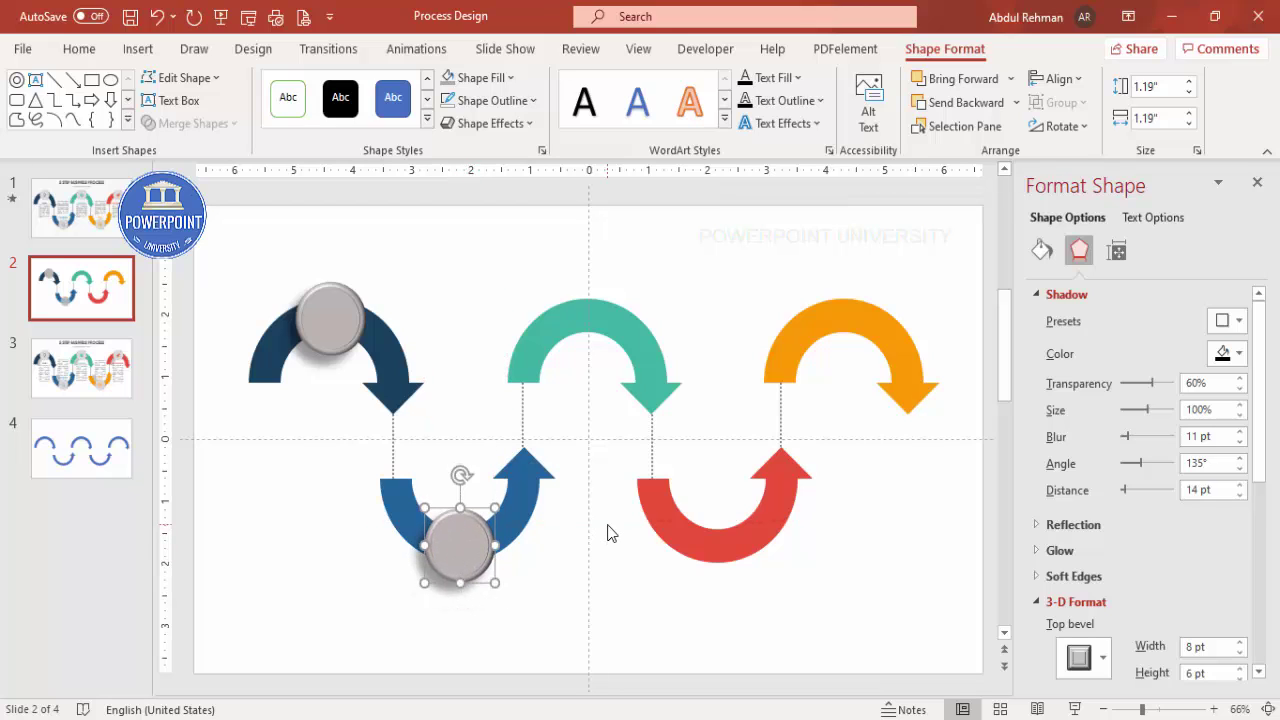
{"action": "scroll", "coordinate": [615, 531], "scroll_direction": "down", "scroll_amount": 3}
Step: Place the spare grey circle on top of the teal arrow and nudge it up and right
{"action": "left_click", "coordinate": [578, 626]}
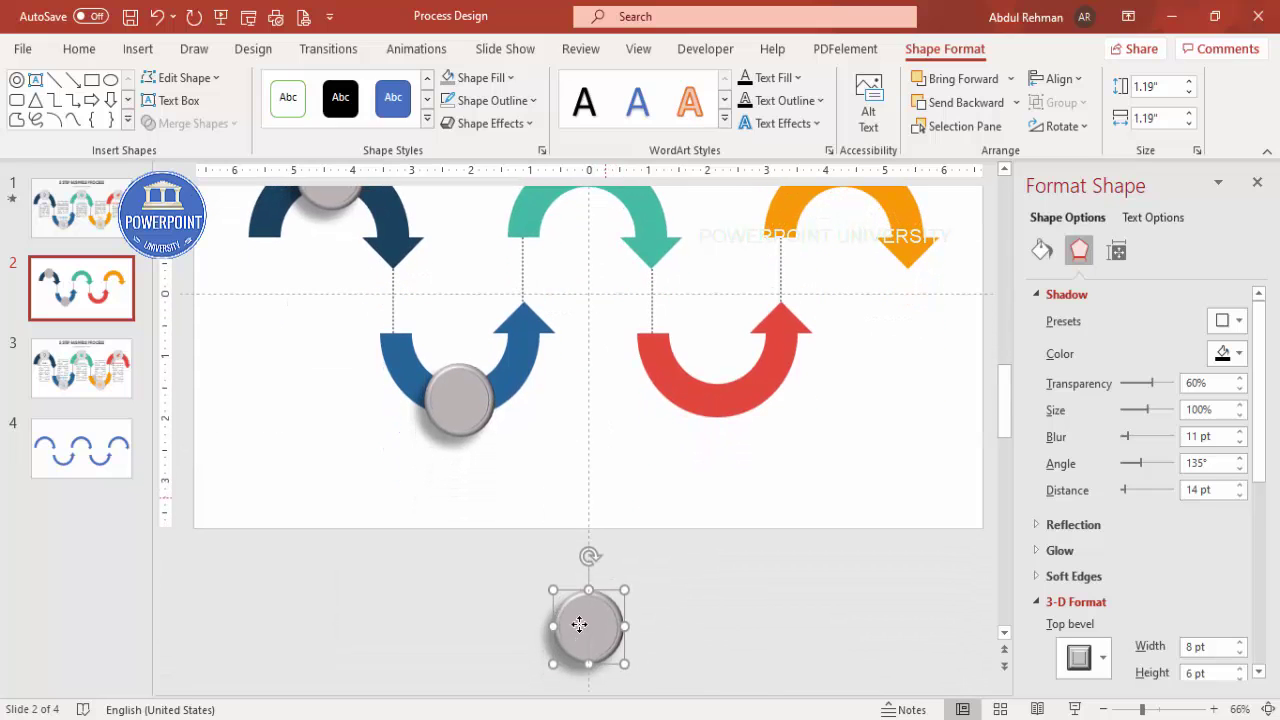
{"action": "left_click_drag", "start_coordinate": [634, 229], "coordinate": [606, 243]}
{"action": "scroll", "coordinate": [632, 280], "scroll_direction": "up", "scroll_amount": 3}
{"action": "left_click_drag", "start_coordinate": [617, 374], "coordinate": [597, 311]}
{"action": "key", "text": "ctrl+Up"}
{"action": "key", "text": "ctrl+Up"}
{"action": "key", "text": "ctrl+Up"}
{"action": "key", "text": "ctrl+Up"}
{"action": "key", "text": "ctrl+Up"}
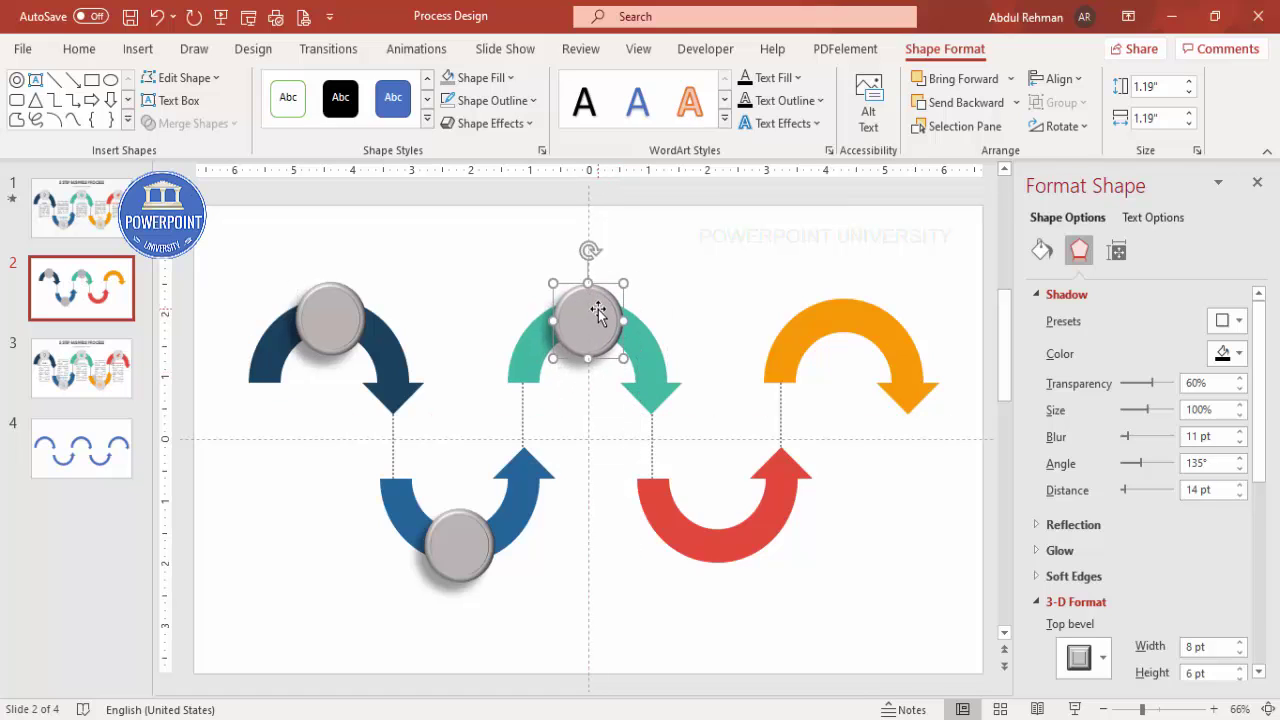
{"action": "key", "text": "ctrl+Right"}
{"action": "key", "text": "ctrl+Right"}
{"action": "key", "text": "ctrl+Right"}
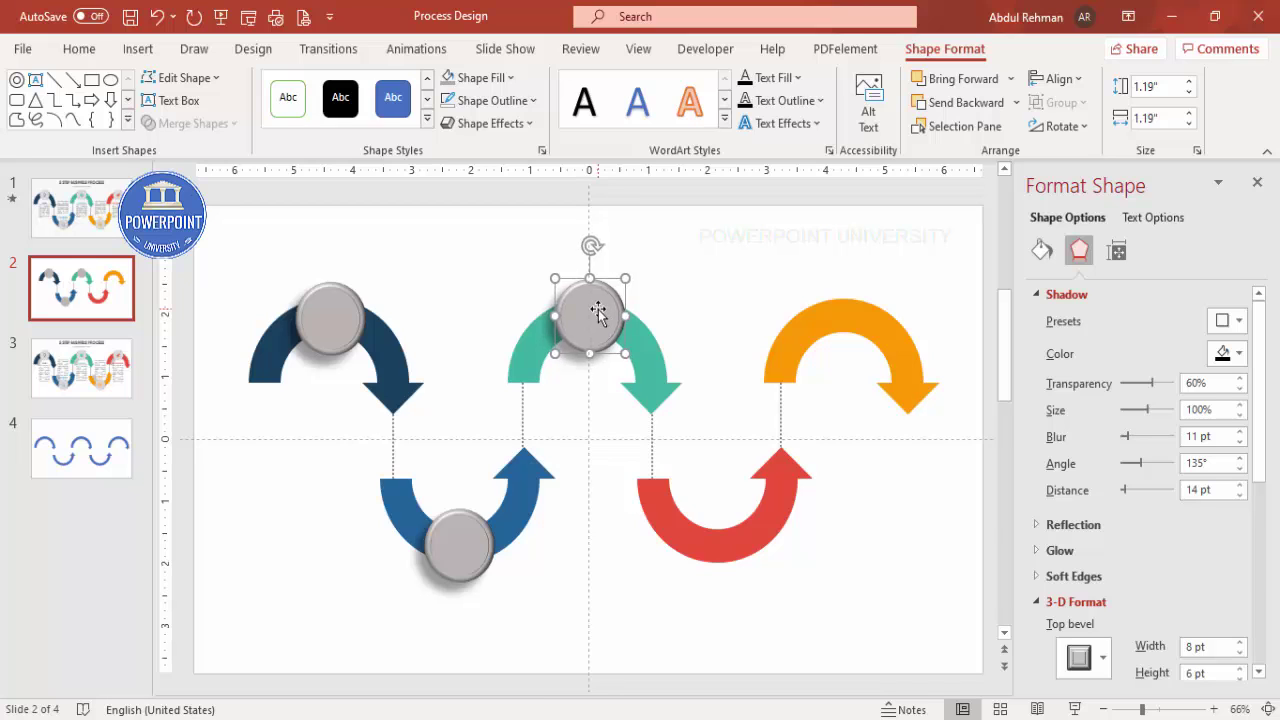
Step: Duplicate the grey circle and set the copy on the red arrow's bottom
{"action": "key", "text": "ctrl+d"}
{"action": "scroll", "coordinate": [597, 311], "scroll_direction": "up", "scroll_amount": 2}
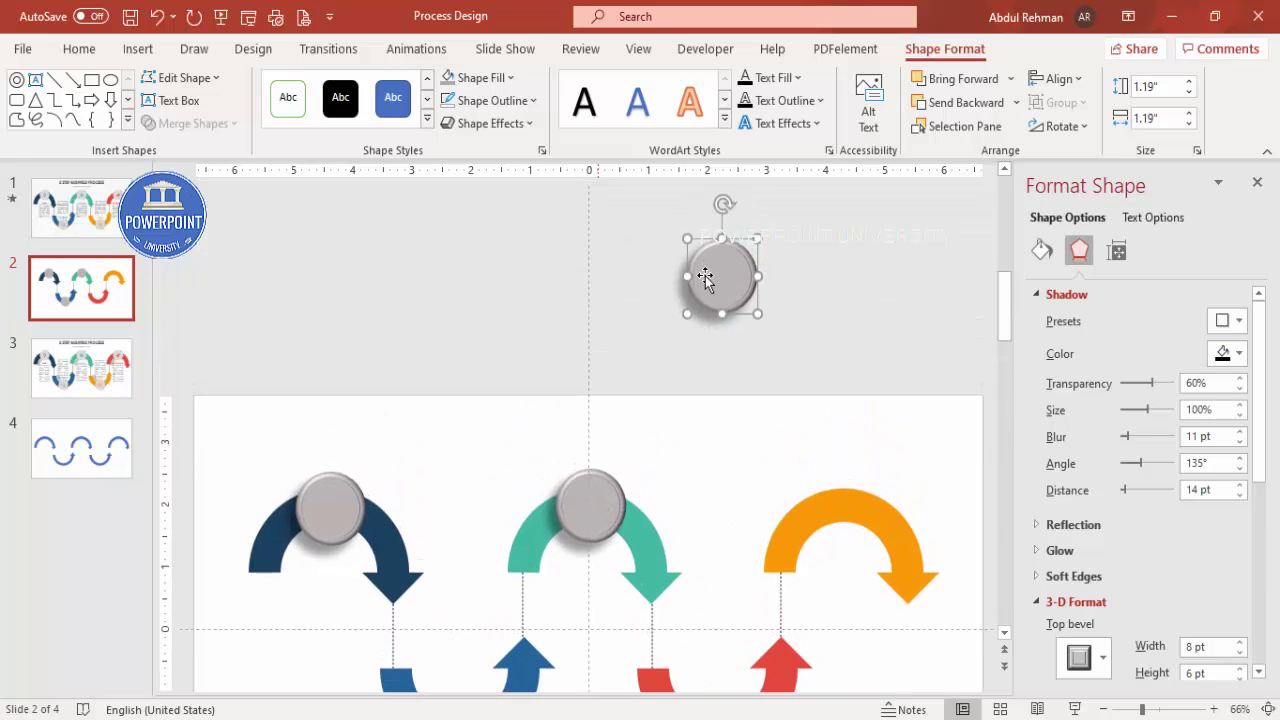
{"action": "scroll", "coordinate": [727, 630], "scroll_direction": "up", "scroll_amount": 2}
{"action": "left_click_drag", "start_coordinate": [727, 632], "coordinate": [729, 646]}
{"action": "scroll", "coordinate": [730, 624], "scroll_direction": "down", "scroll_amount": 2}
{"action": "left_click_drag", "start_coordinate": [732, 505], "coordinate": [719, 545]}
{"action": "key", "text": "ctrl+z"}
Step: Place another grey circle on the crest of the orange arrow
{"action": "scroll", "coordinate": [771, 540], "scroll_direction": "down", "scroll_amount": 2}
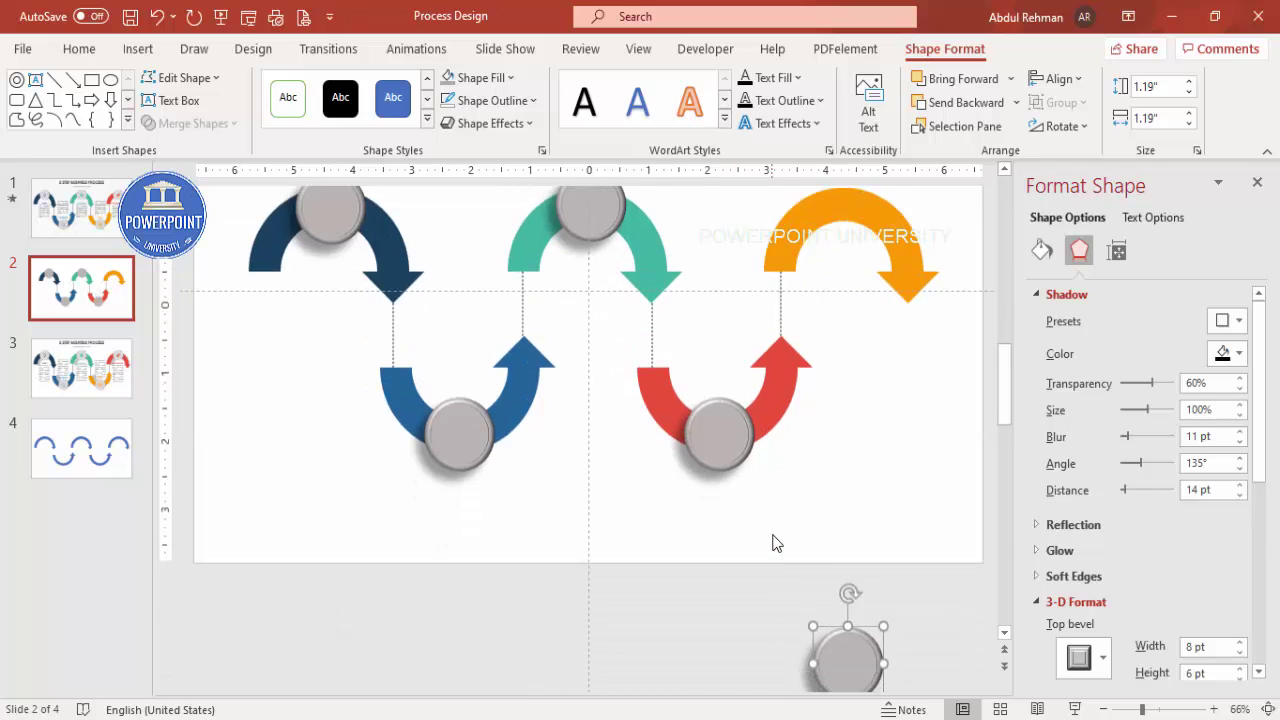
{"action": "left_click_drag", "start_coordinate": [878, 277], "coordinate": [864, 264]}
{"action": "scroll", "coordinate": [869, 334], "scroll_direction": "up", "scroll_amount": 2}
{"action": "left_click_drag", "start_coordinate": [863, 377], "coordinate": [850, 320]}
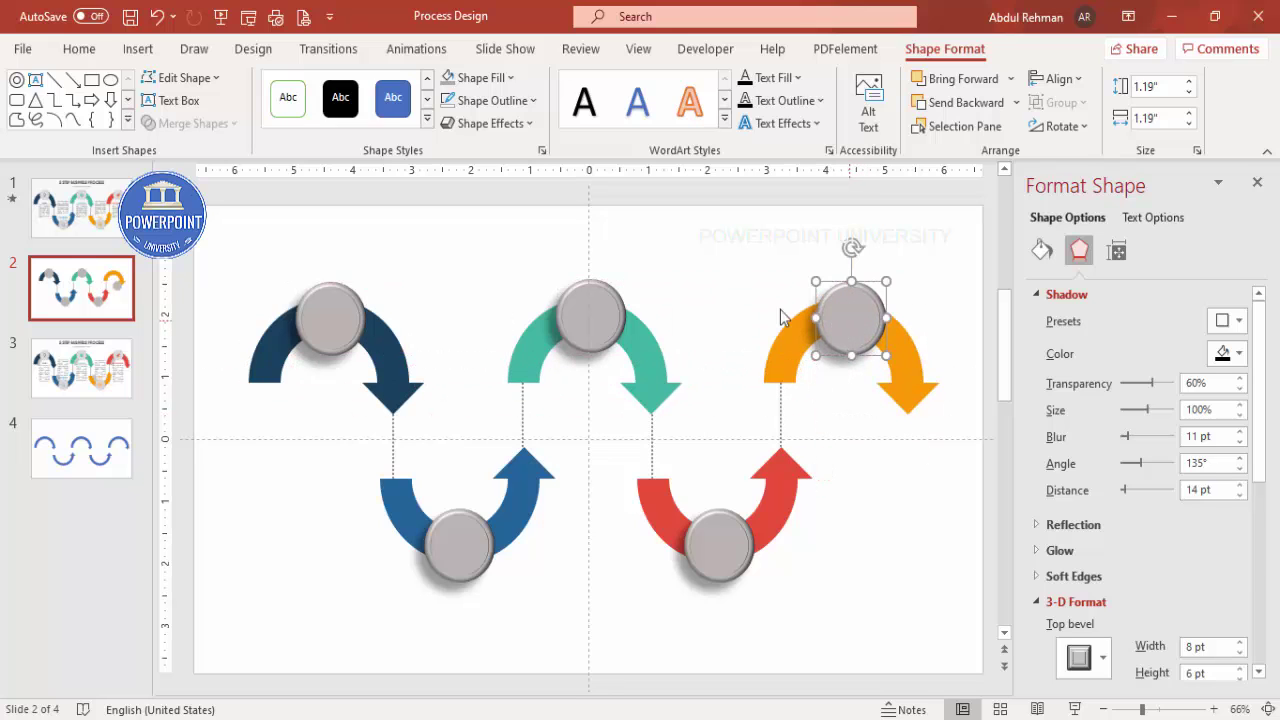
{"action": "left_click", "coordinate": [688, 292]}
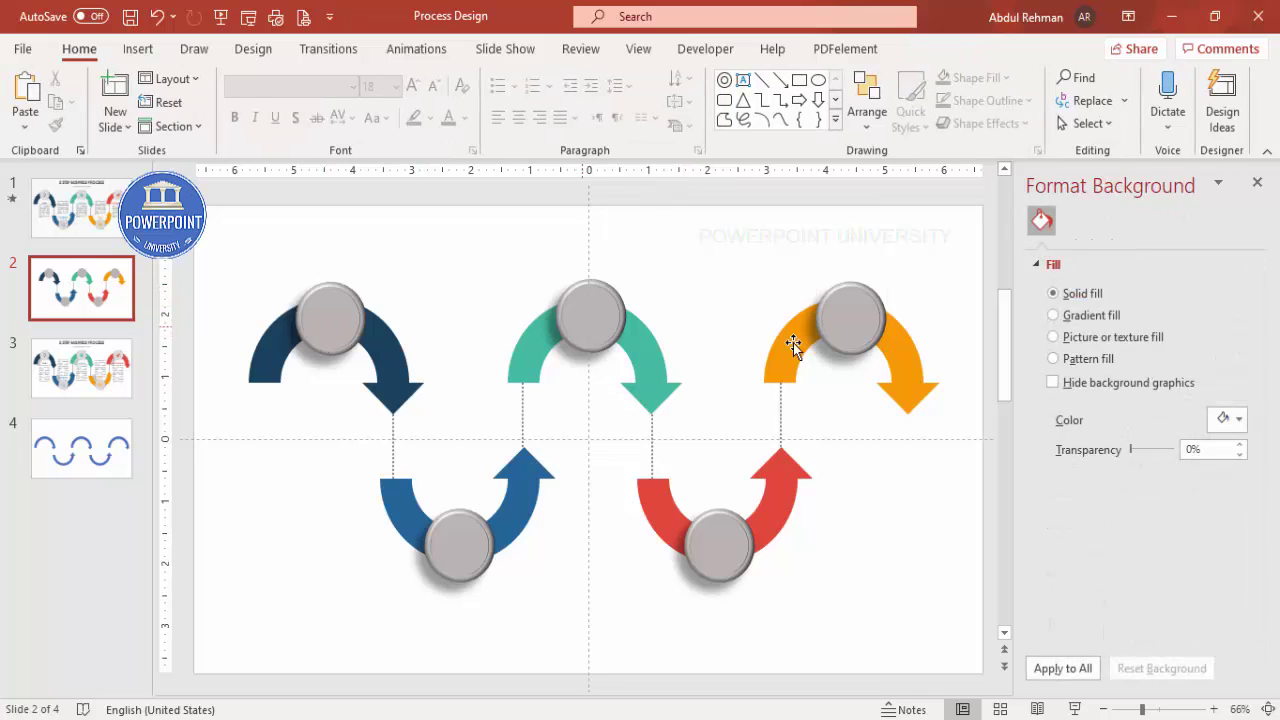
Step: Insert the target, presentation chart, growth chart, sign-language hand and phone icons from the icon library
{"action": "left_click", "coordinate": [139, 50]}
{"action": "left_click", "coordinate": [340, 95]}
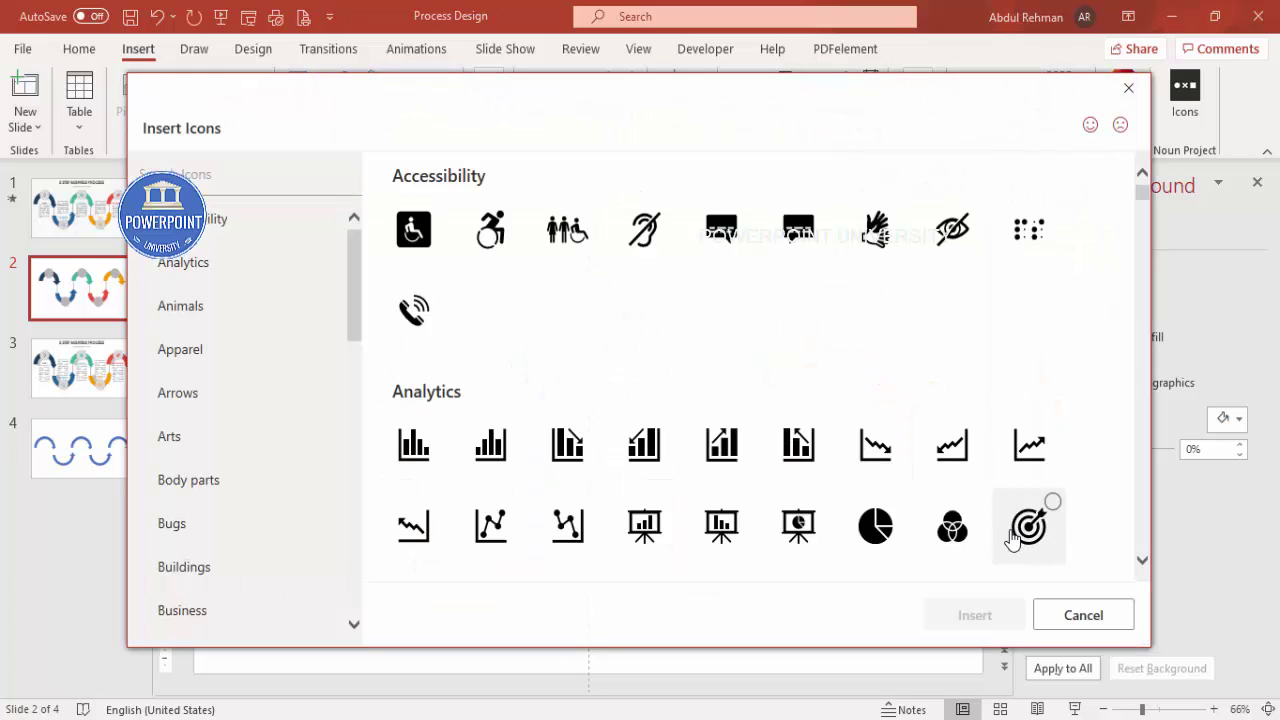
{"action": "left_click", "coordinate": [1025, 532]}
{"action": "left_click", "coordinate": [800, 530]}
{"action": "left_click", "coordinate": [724, 448]}
{"action": "left_click", "coordinate": [872, 238]}
{"action": "left_click", "coordinate": [418, 330]}
{"action": "left_click", "coordinate": [975, 615]}
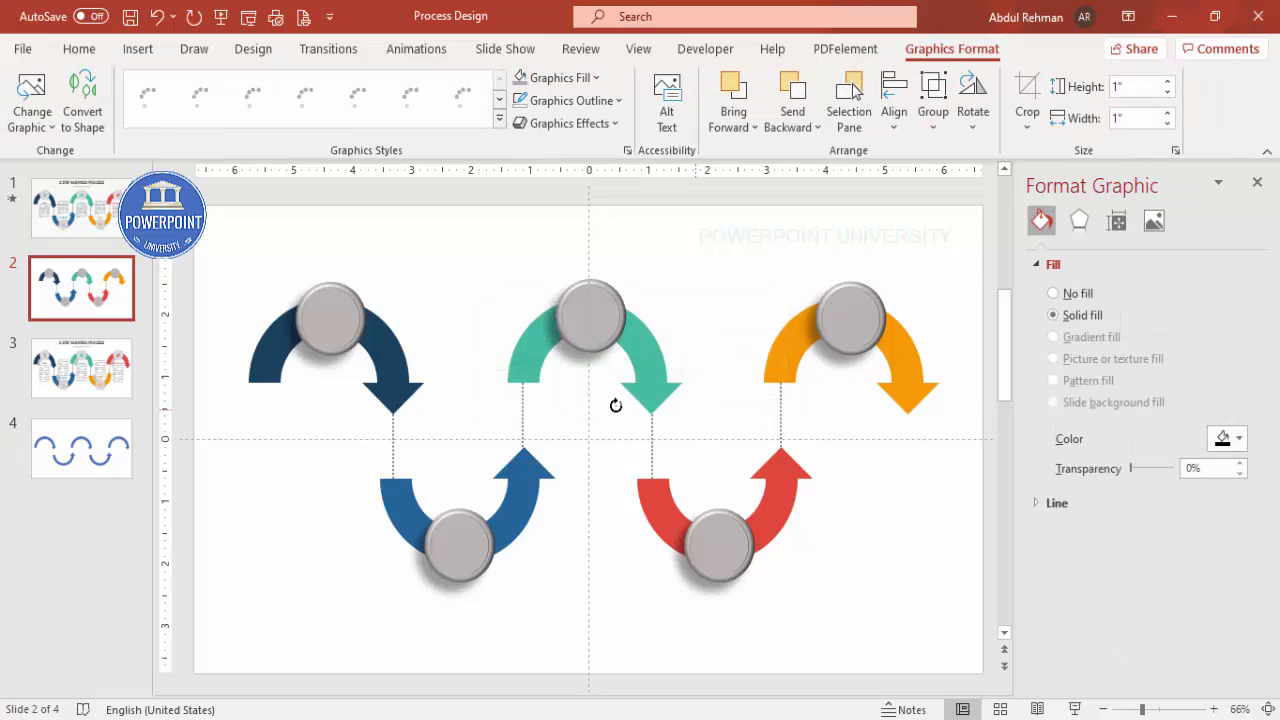
Step: Resize the inserted icons to a 0.6" height
{"action": "mouse_move", "coordinate": [808, 476]}
{"action": "left_mouse_down"}
{"action": "mouse_move", "coordinate": [869, 503]}
{"action": "mouse_move", "coordinate": [808, 470]}
{"action": "left_mouse_up"}
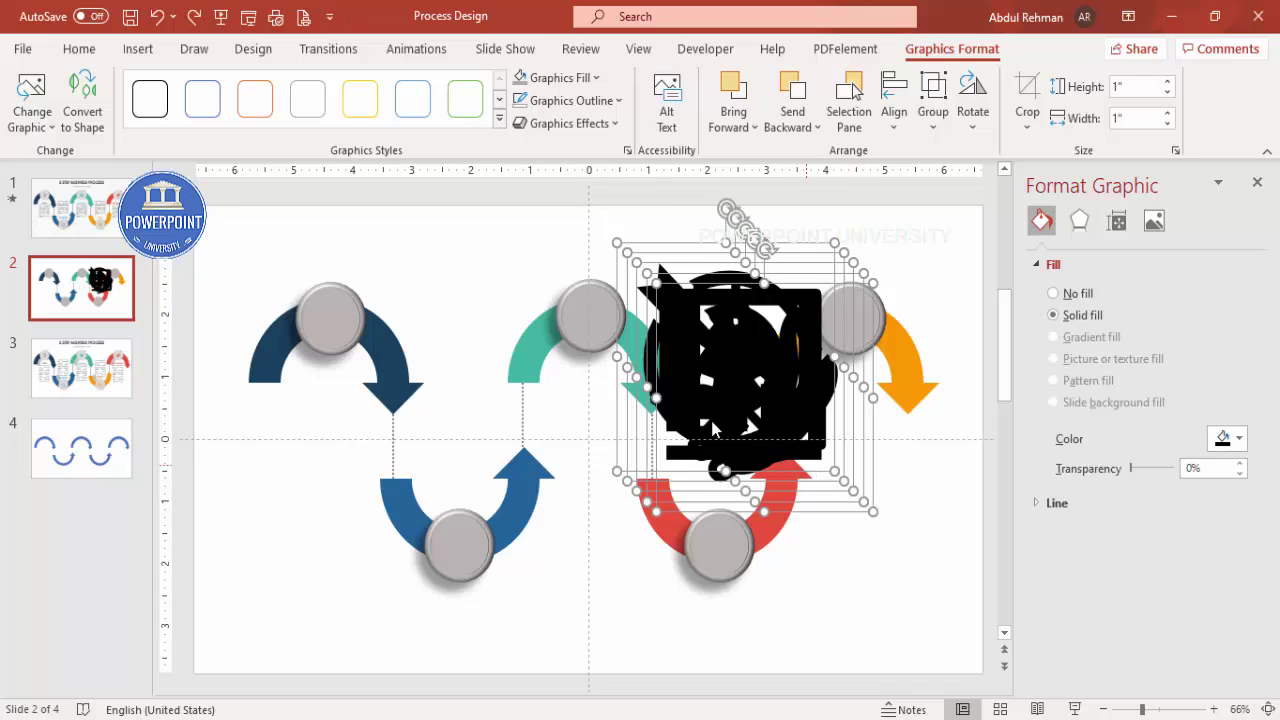
{"action": "key", "text": "ctrl+z"}
{"action": "key", "text": "ctrl+y"}
{"action": "key", "text": "ctrl+y"}
{"action": "key", "text": "ctrl+y"}
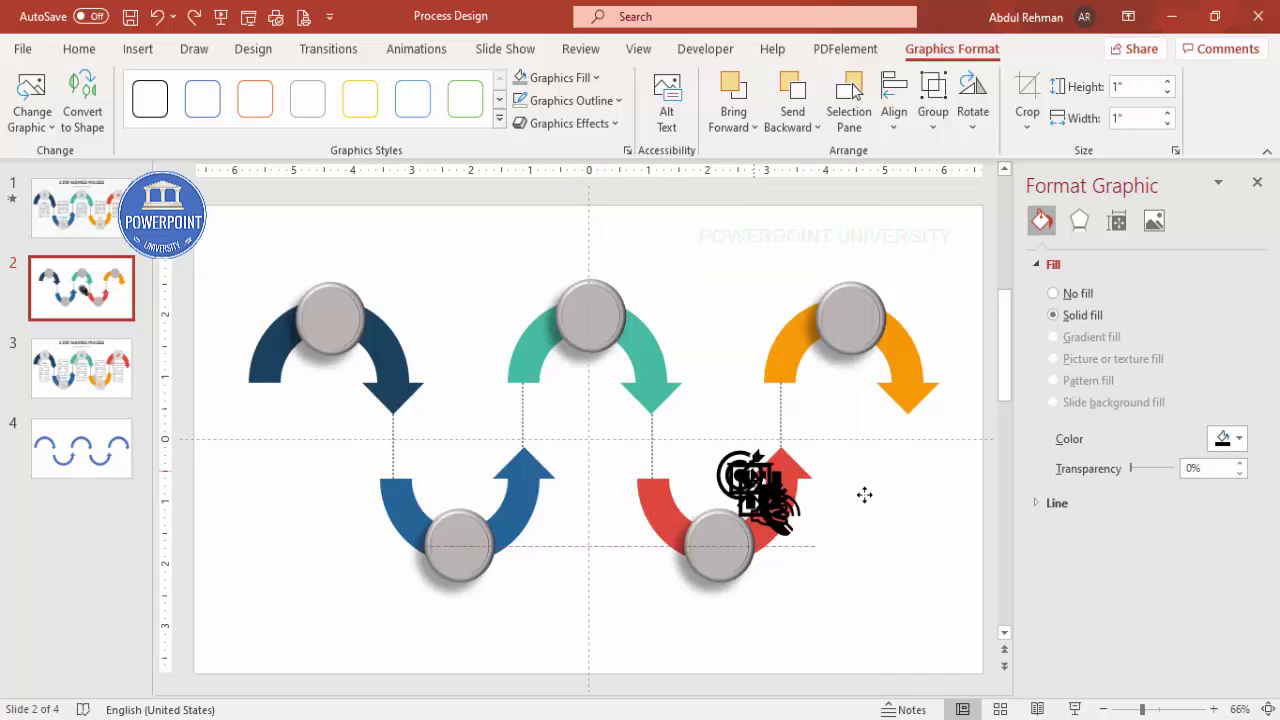
{"action": "left_click", "coordinate": [1136, 86]}
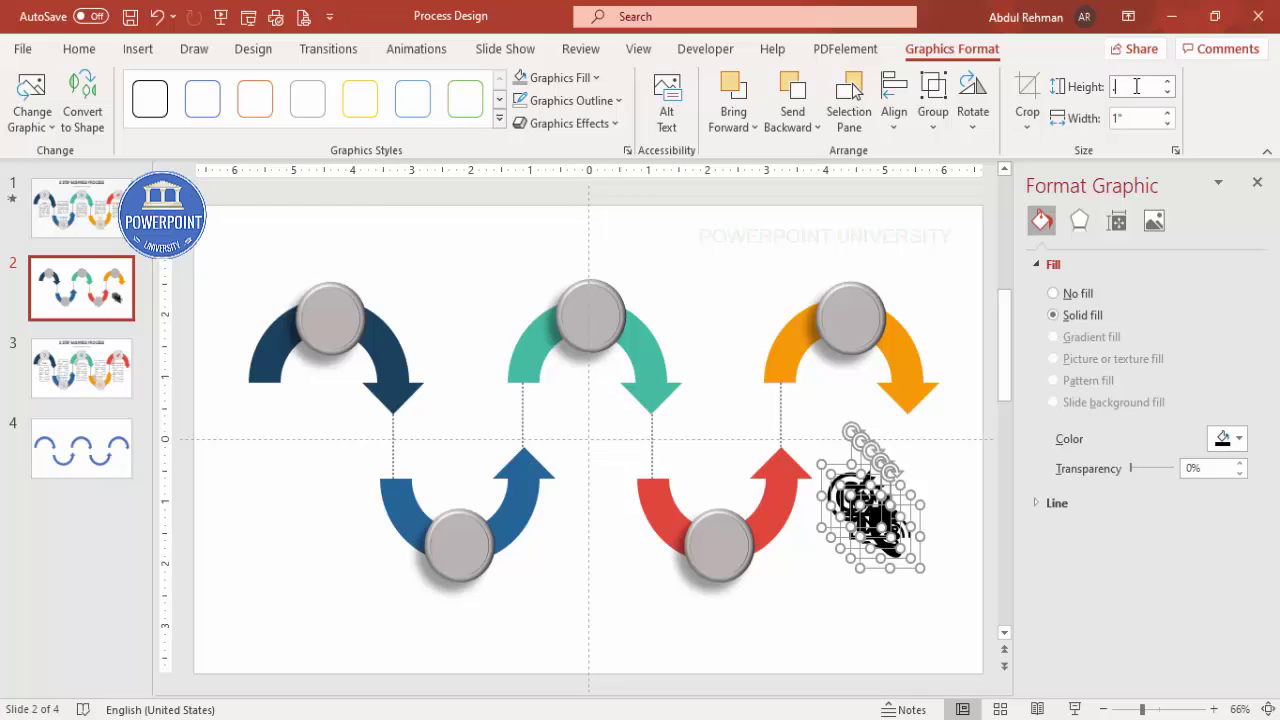
{"action": "key", "text": "Return"}
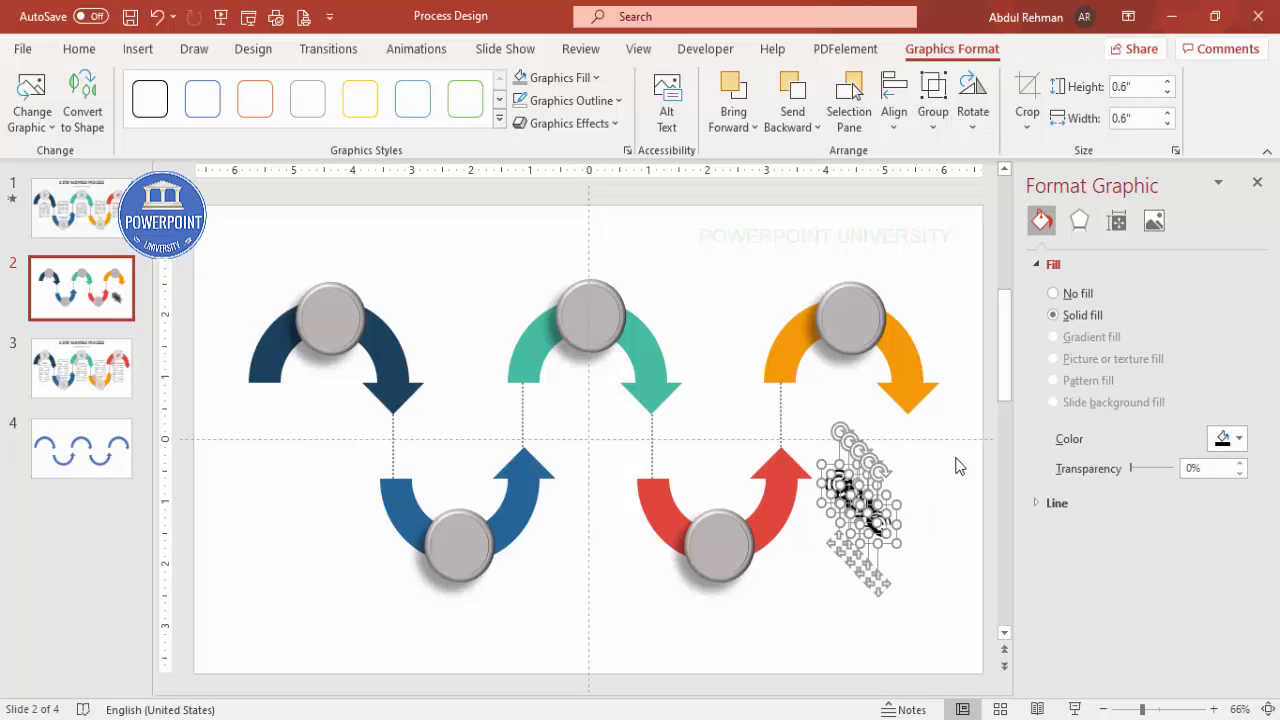
{"action": "left_click", "coordinate": [810, 510]}
Step: Drop the phone, bar-chart, hand, presentation and target icons onto the five grey circles
{"action": "left_click_drag", "start_coordinate": [866, 518], "coordinate": [333, 318]}
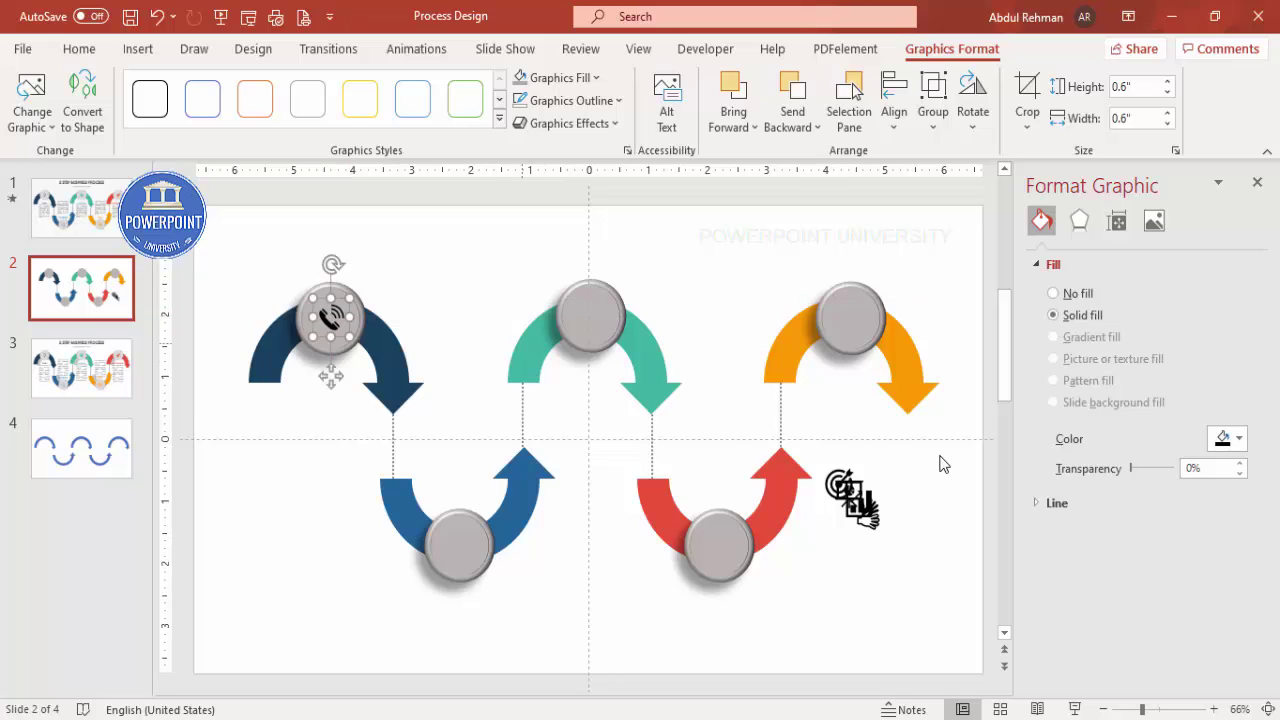
{"action": "left_click_drag", "start_coordinate": [850, 493], "coordinate": [456, 537]}
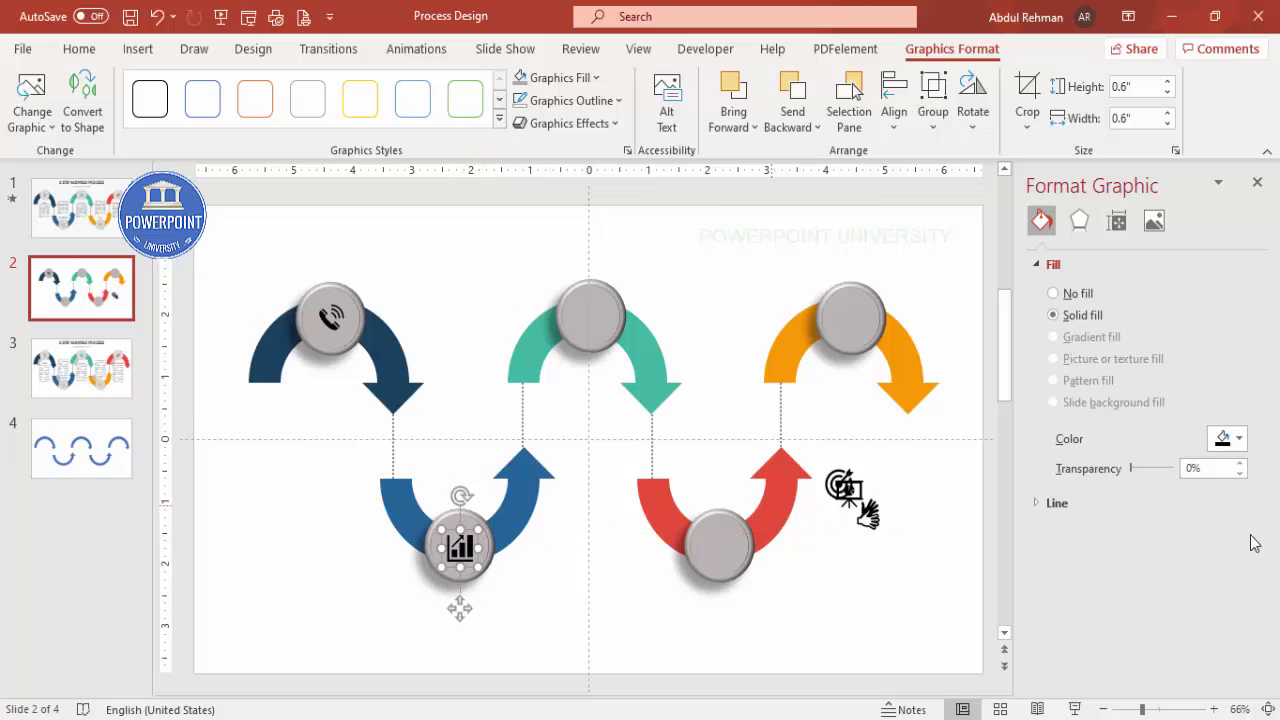
{"action": "left_click_drag", "start_coordinate": [866, 514], "coordinate": [592, 315]}
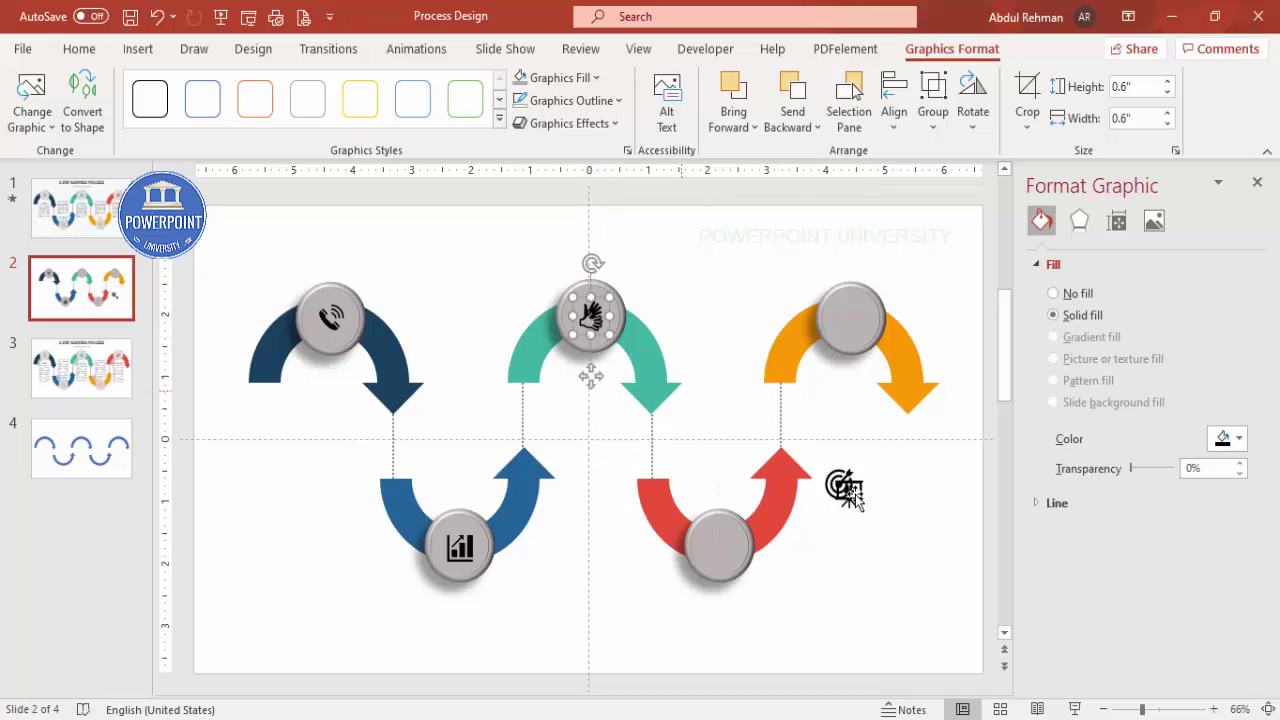
{"action": "left_click_drag", "start_coordinate": [848, 490], "coordinate": [719, 545]}
{"action": "left_click_drag", "start_coordinate": [838, 486], "coordinate": [850, 318]}
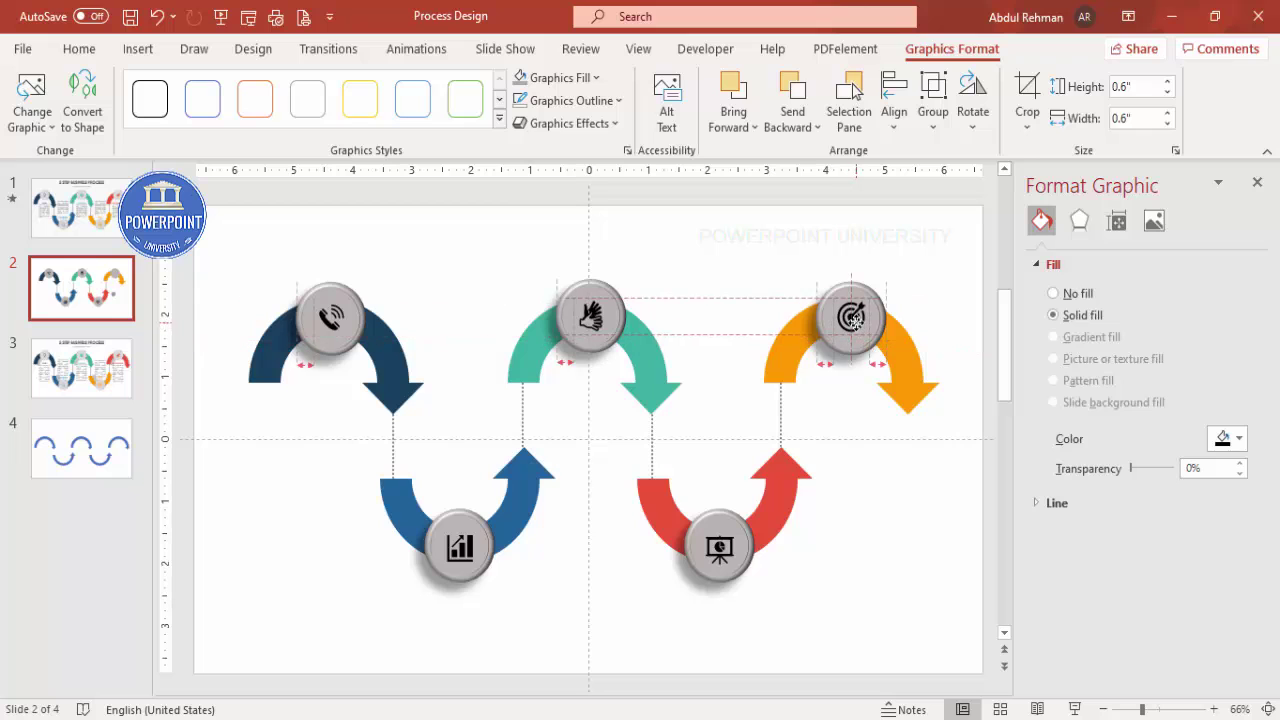
{"action": "left_click", "coordinate": [352, 389]}
{"action": "left_click", "coordinate": [140, 56]}
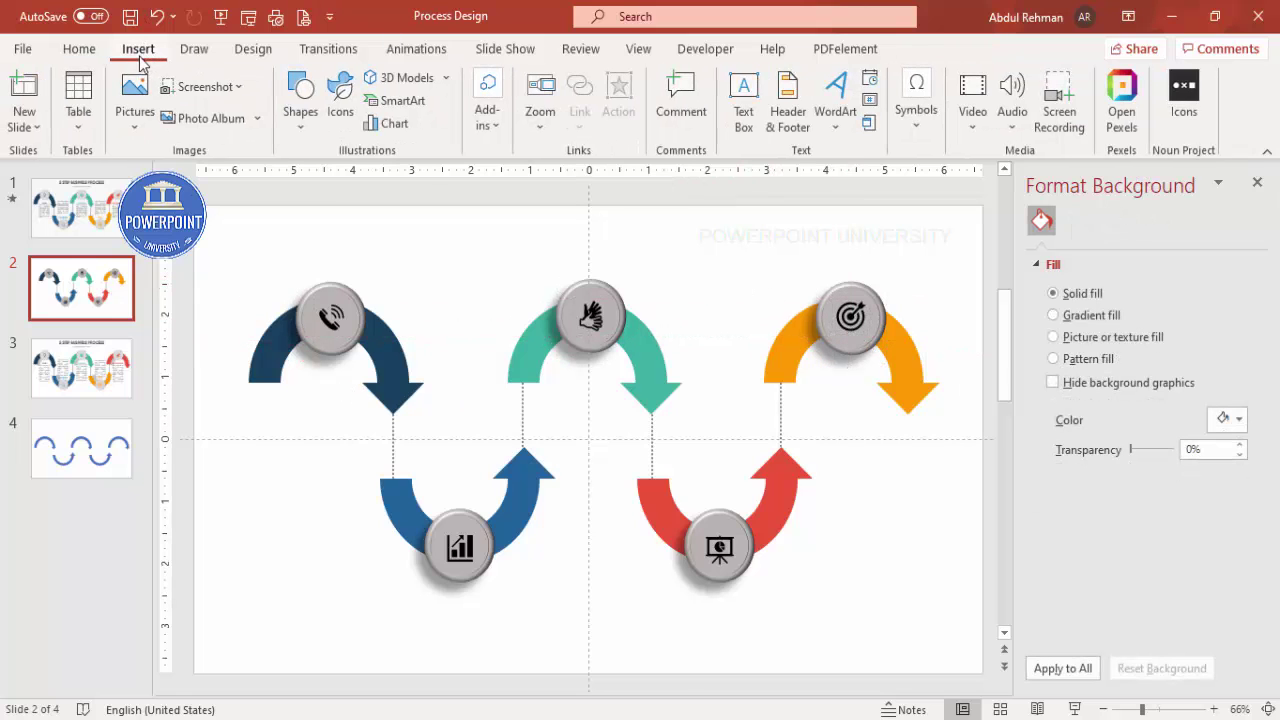
Step: Add a bold one-line 'TITLE HERE' text box beneath the navy arrow's phone circle
{"action": "left_click", "coordinate": [744, 100]}
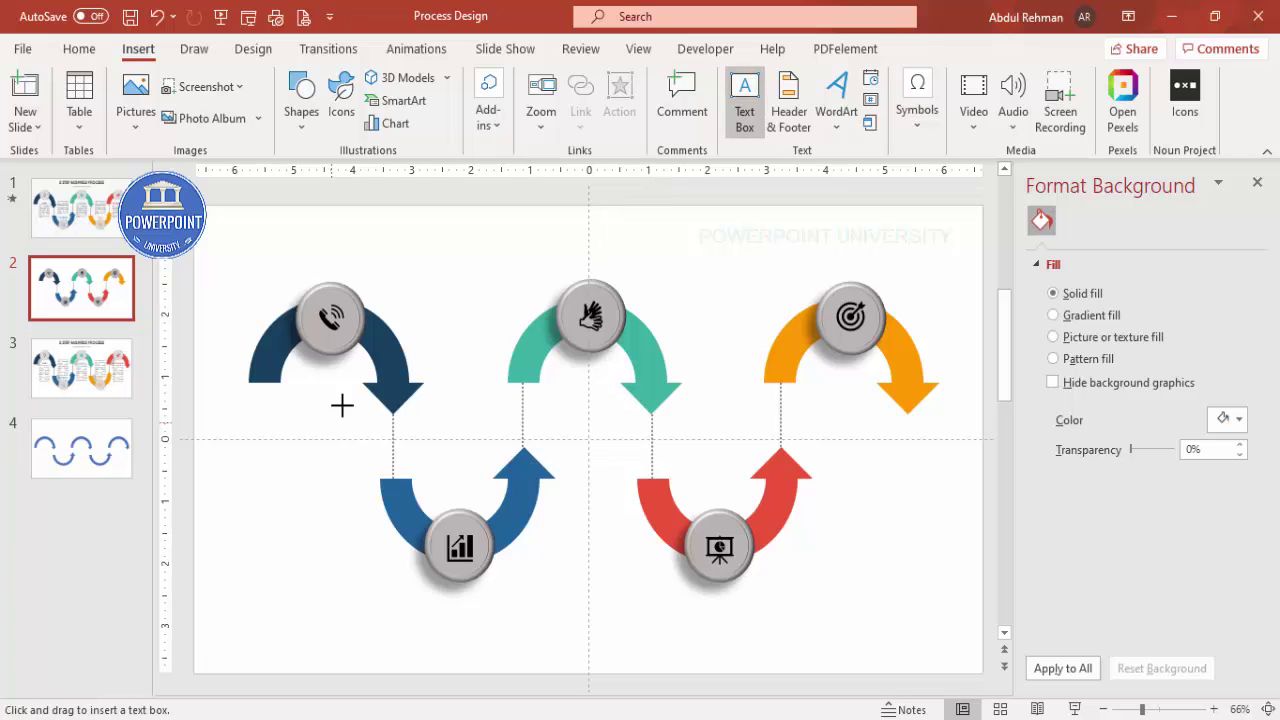
{"action": "left_click_drag", "start_coordinate": [303, 382], "coordinate": [380, 411]}
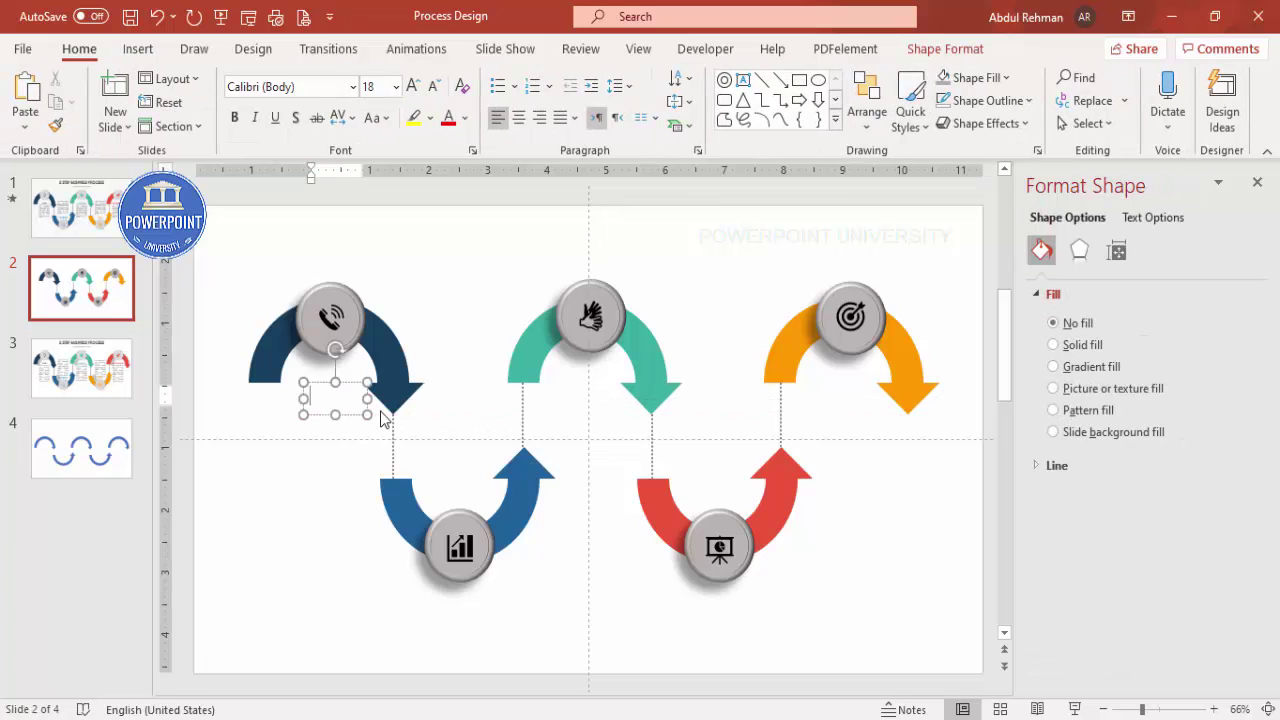
{"action": "type", "text": "TITLE HERE"}
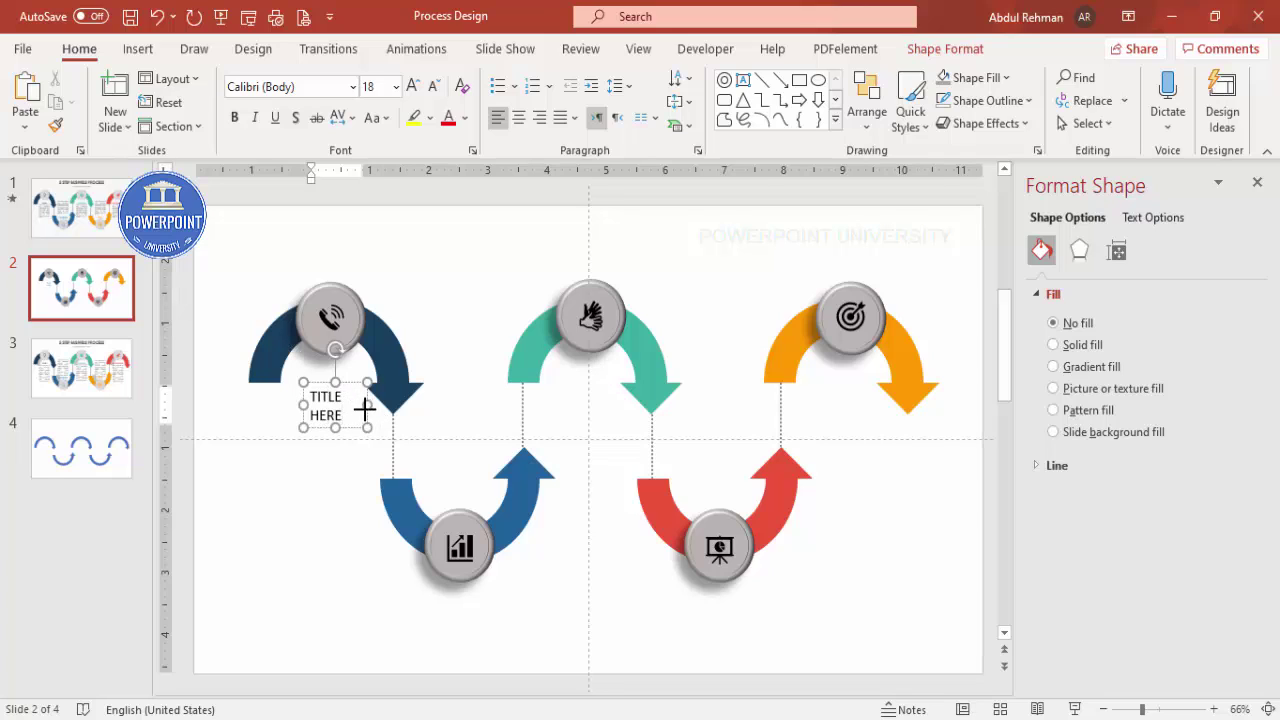
{"action": "left_click_drag", "start_coordinate": [366, 406], "coordinate": [342, 381]}
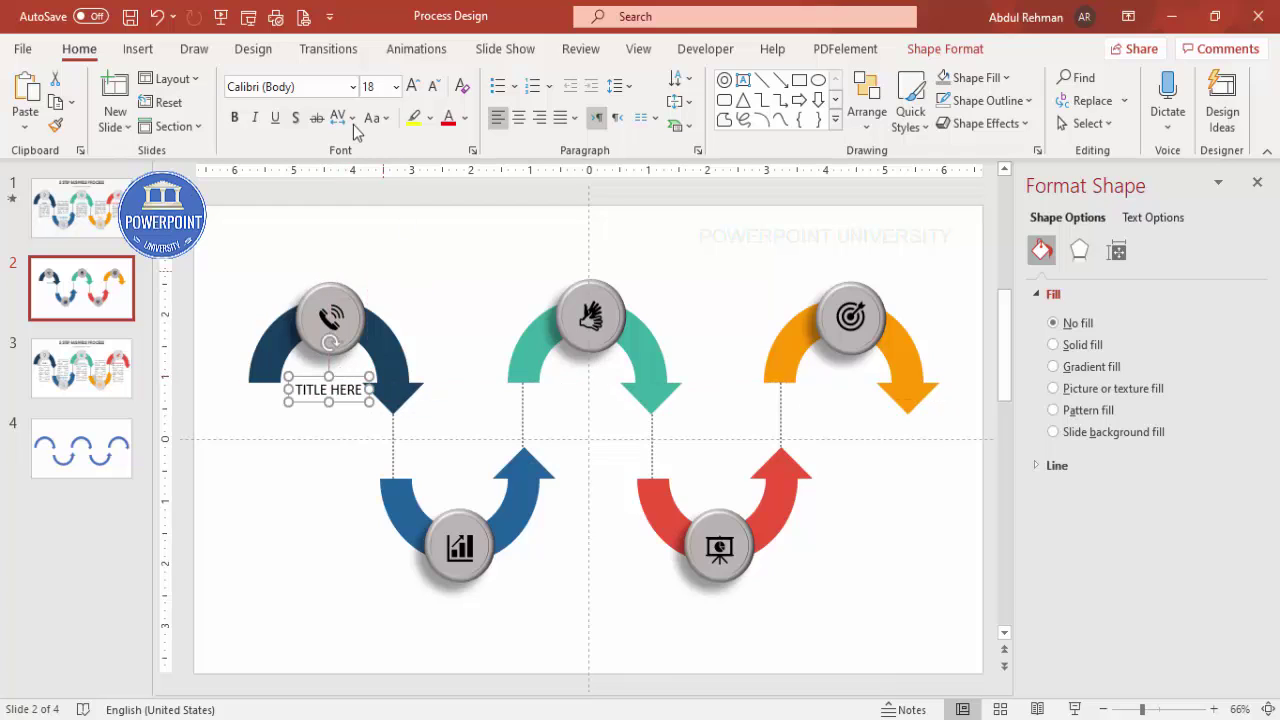
{"action": "left_click", "coordinate": [235, 118]}
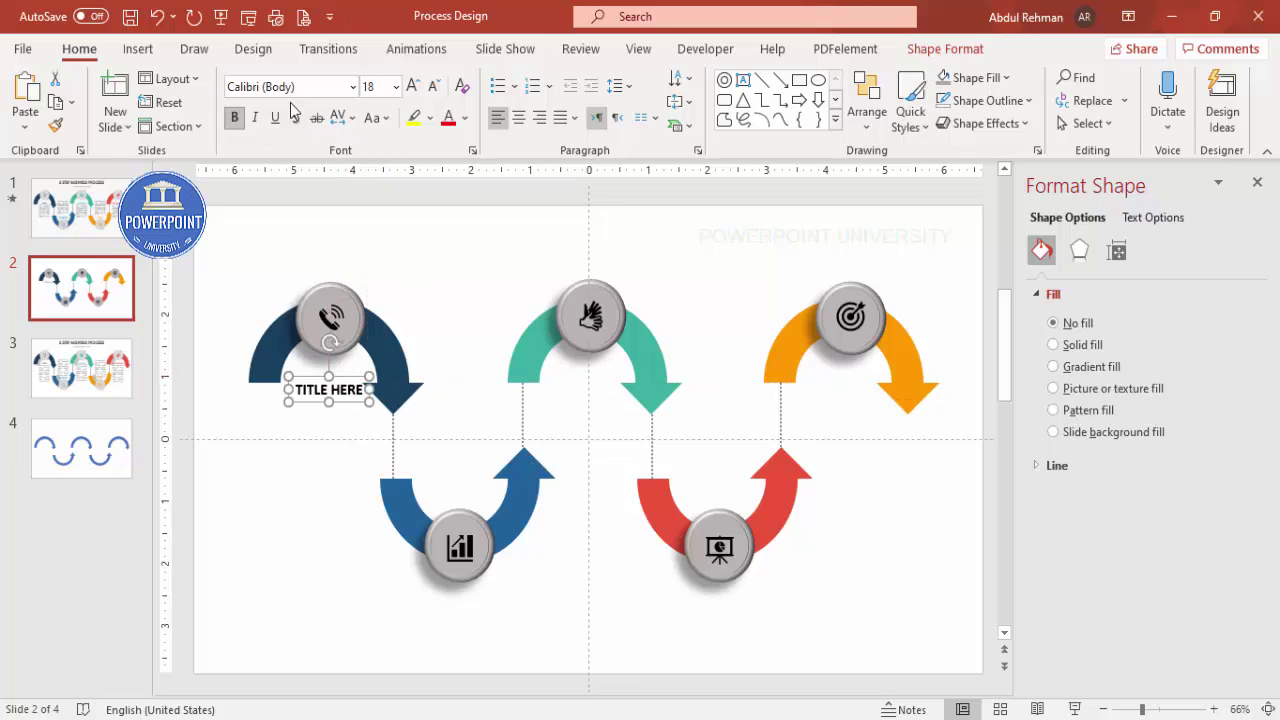
{"action": "left_click", "coordinate": [443, 273]}
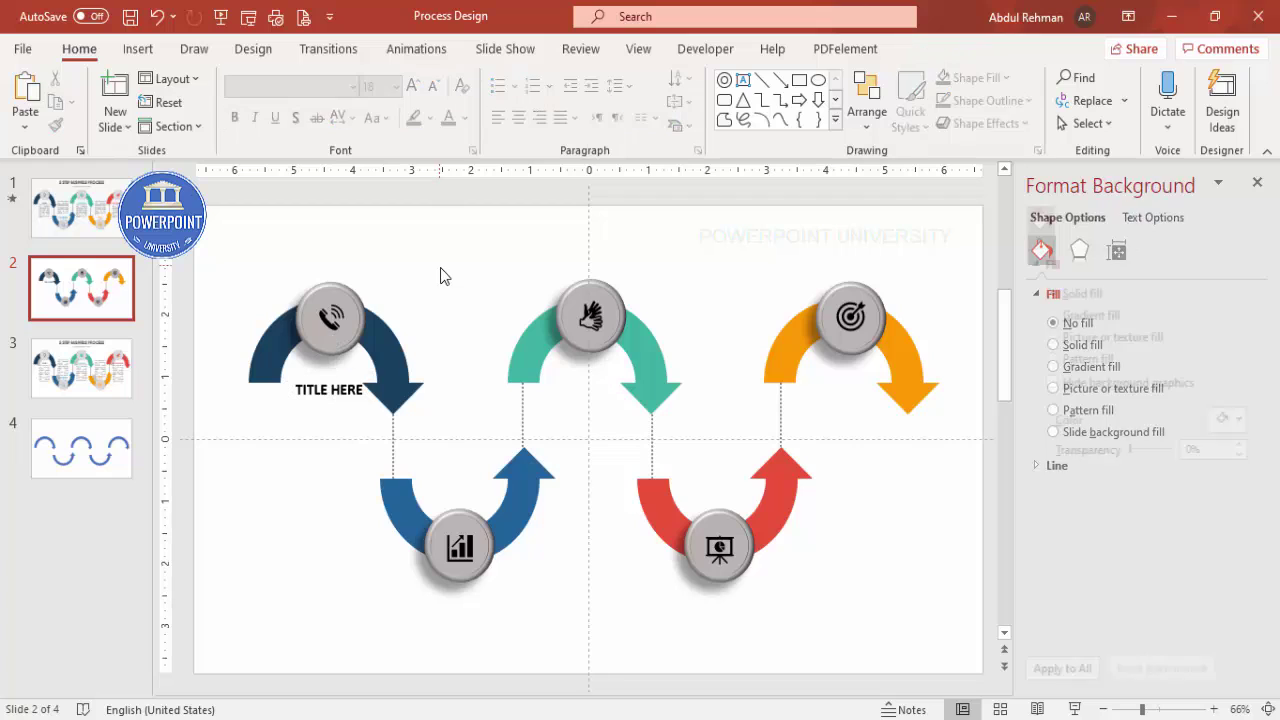
Step: Create a new text box containing 'Add detail text here'
{"action": "left_click", "coordinate": [157, 55]}
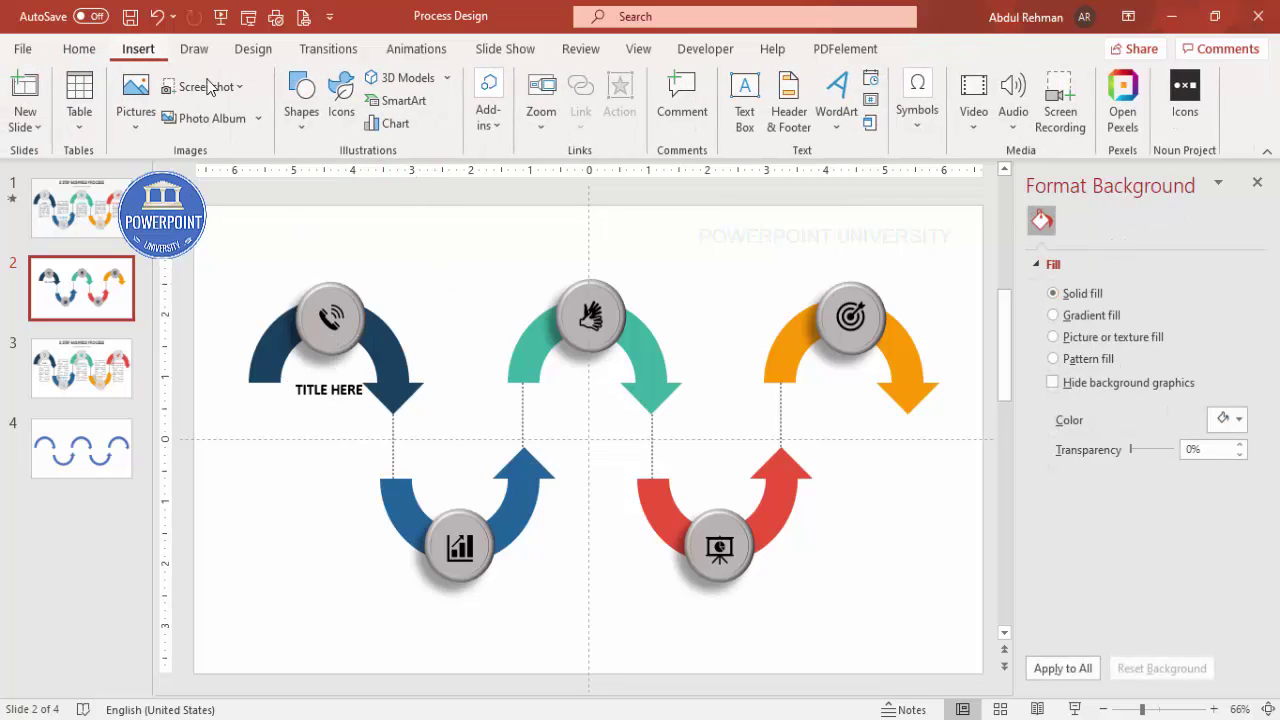
{"action": "left_click", "coordinate": [744, 100]}
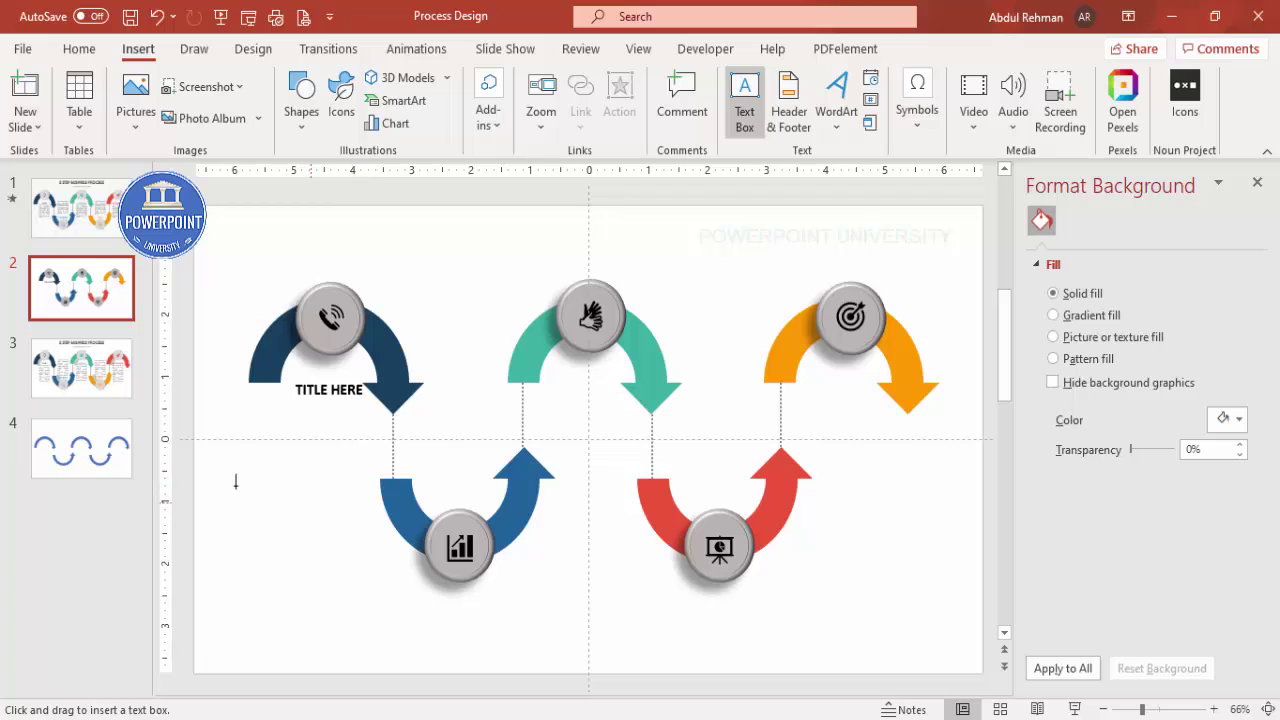
{"action": "left_click_drag", "start_coordinate": [234, 485], "coordinate": [349, 597]}
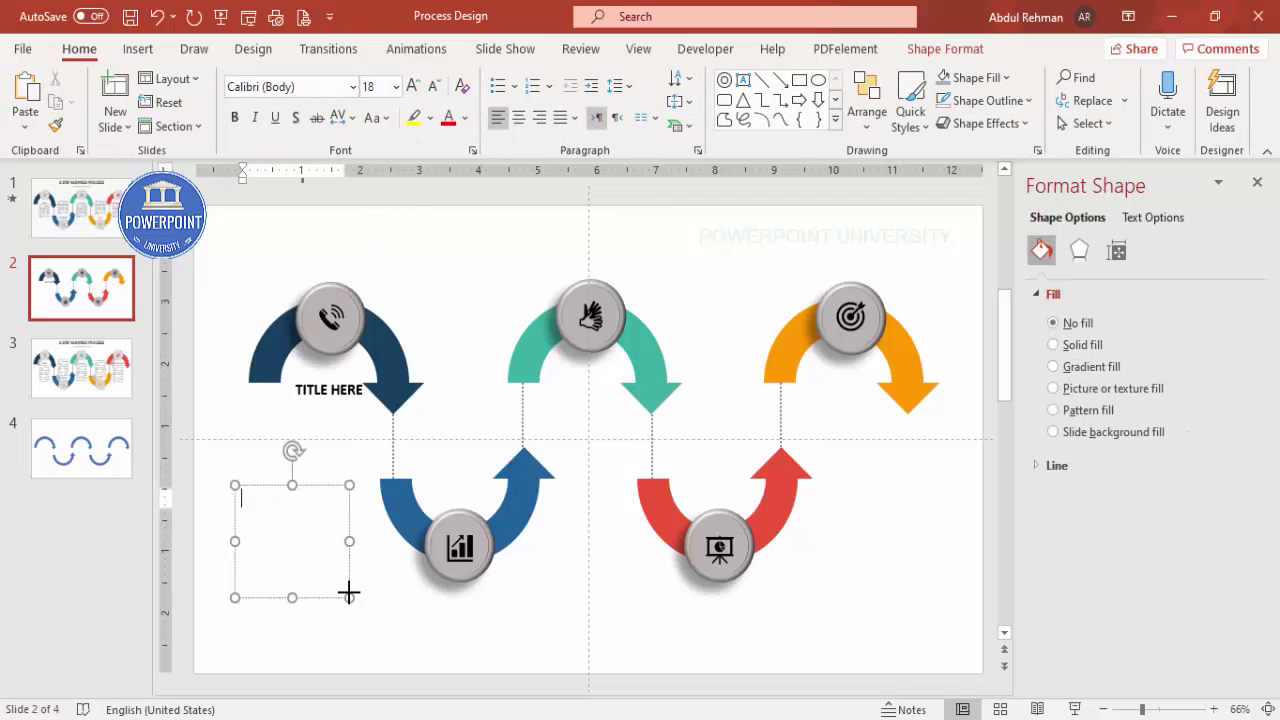
{"action": "type", "text": "Add detai"}
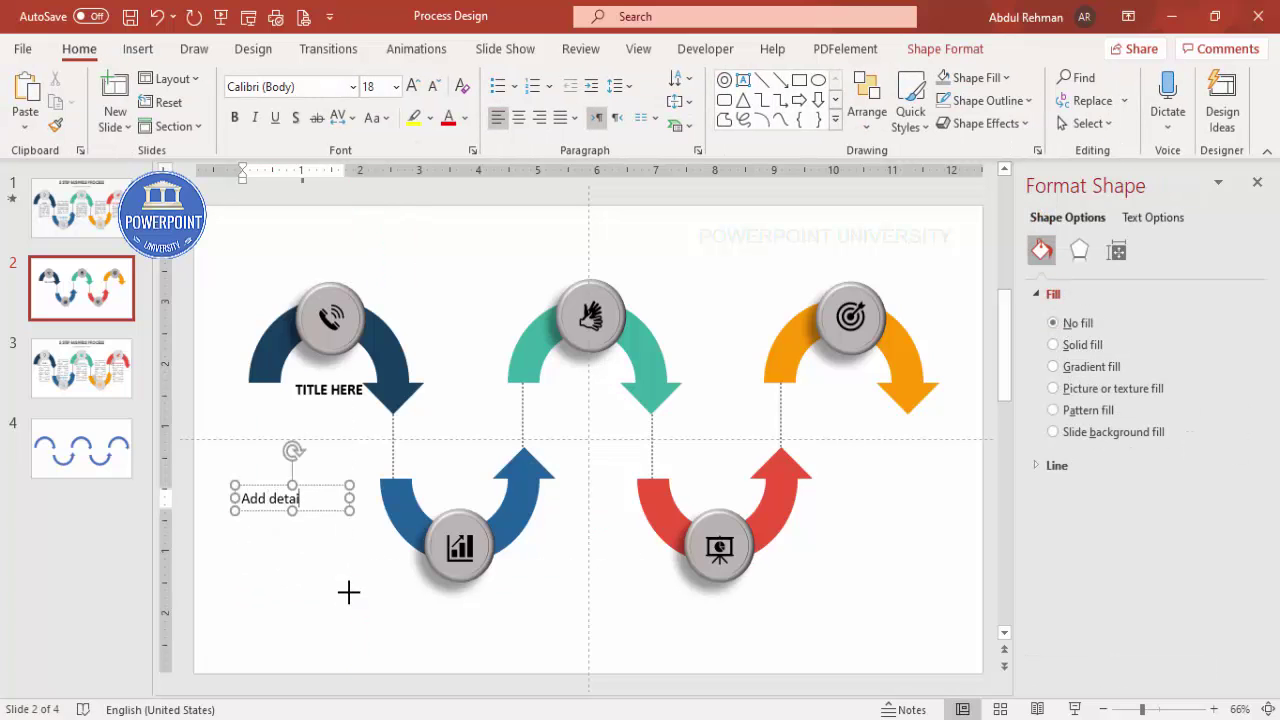
{"action": "type", "text": "l text here"}
{"action": "key", "text": "Escape"}
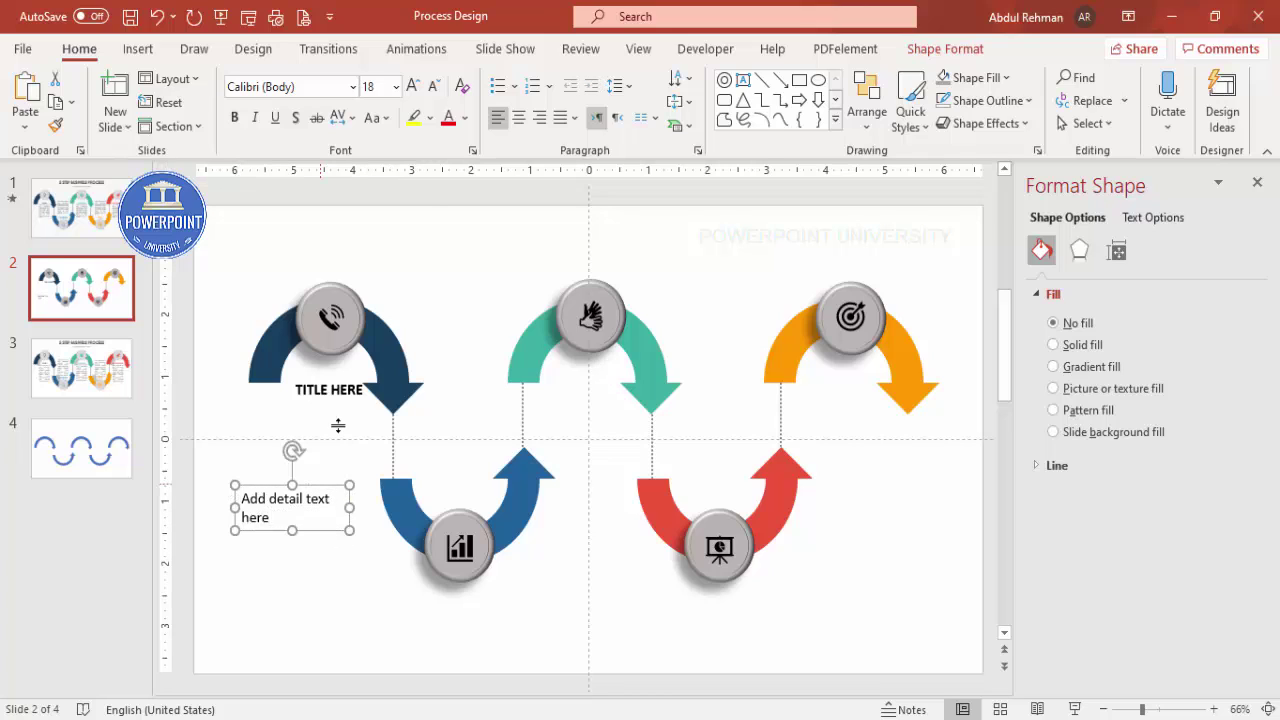
Step: Make the detail text centred, grey and 14 pt, wrap it to two lines, and place it under TITLE HERE
{"action": "left_click", "coordinate": [518, 117]}
{"action": "left_click", "coordinate": [467, 119]}
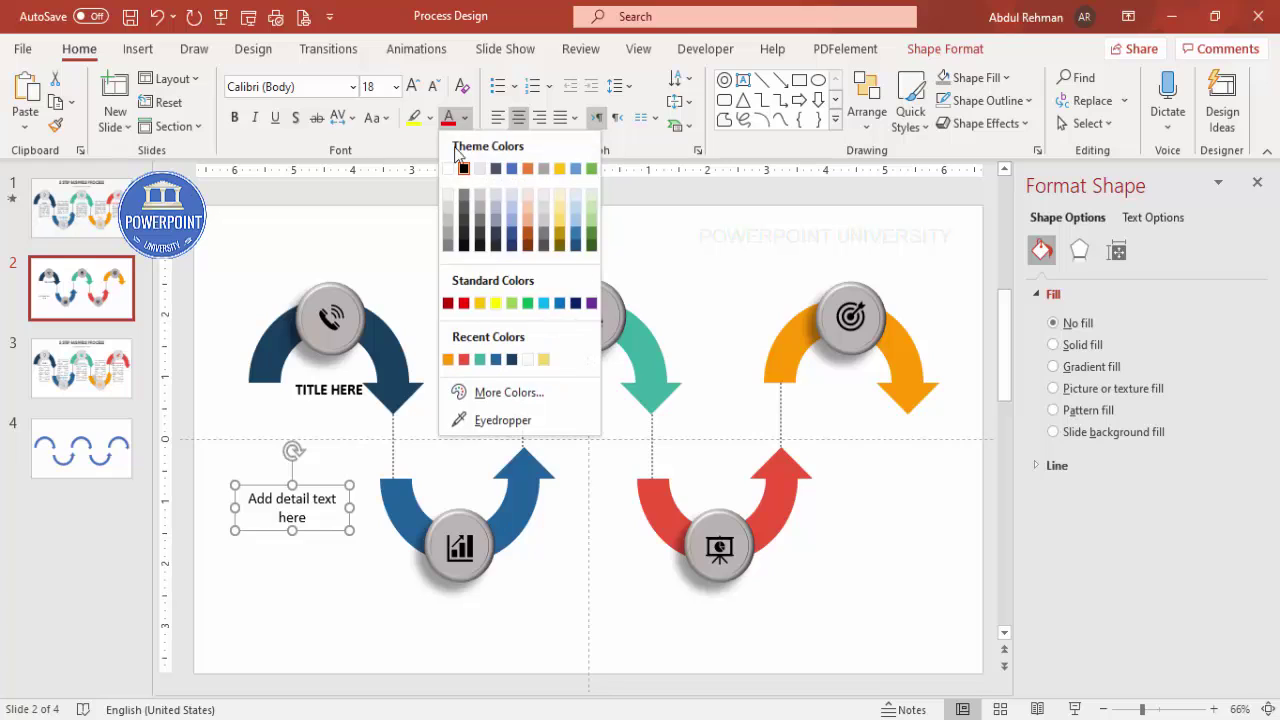
{"action": "left_click", "coordinate": [455, 251]}
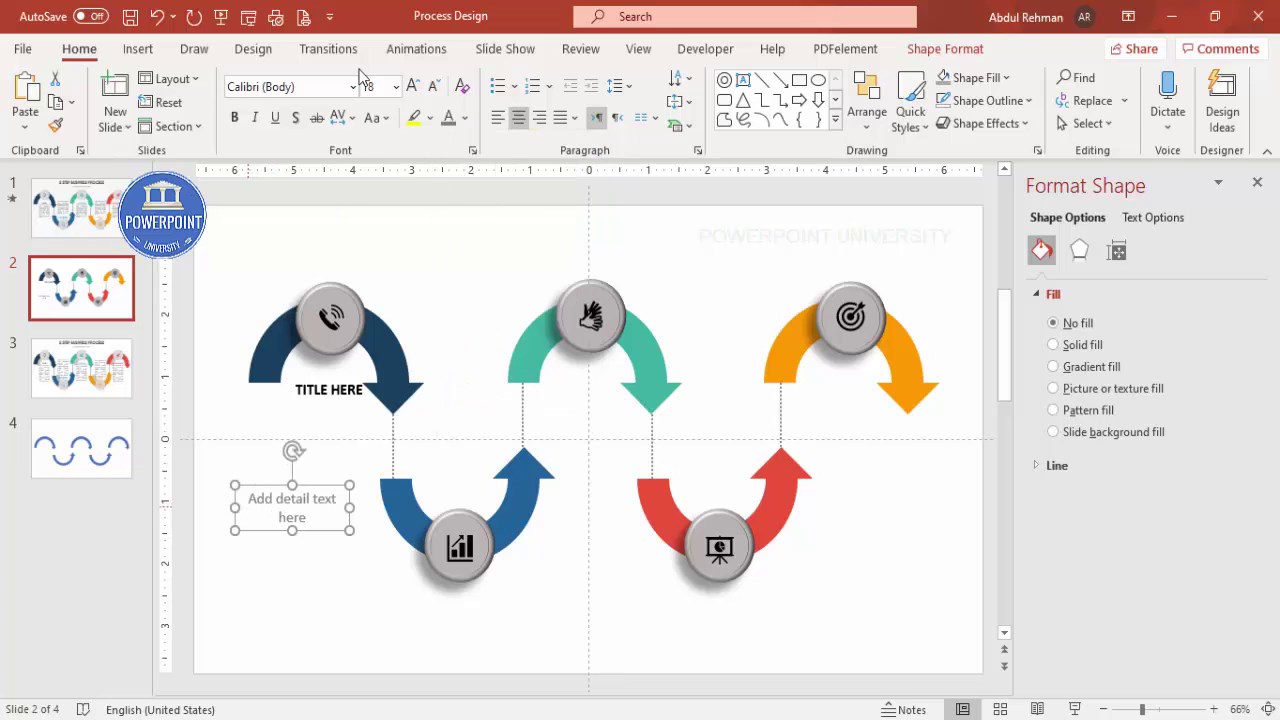
{"action": "left_click", "coordinate": [433, 92]}
{"action": "left_click", "coordinate": [433, 92]}
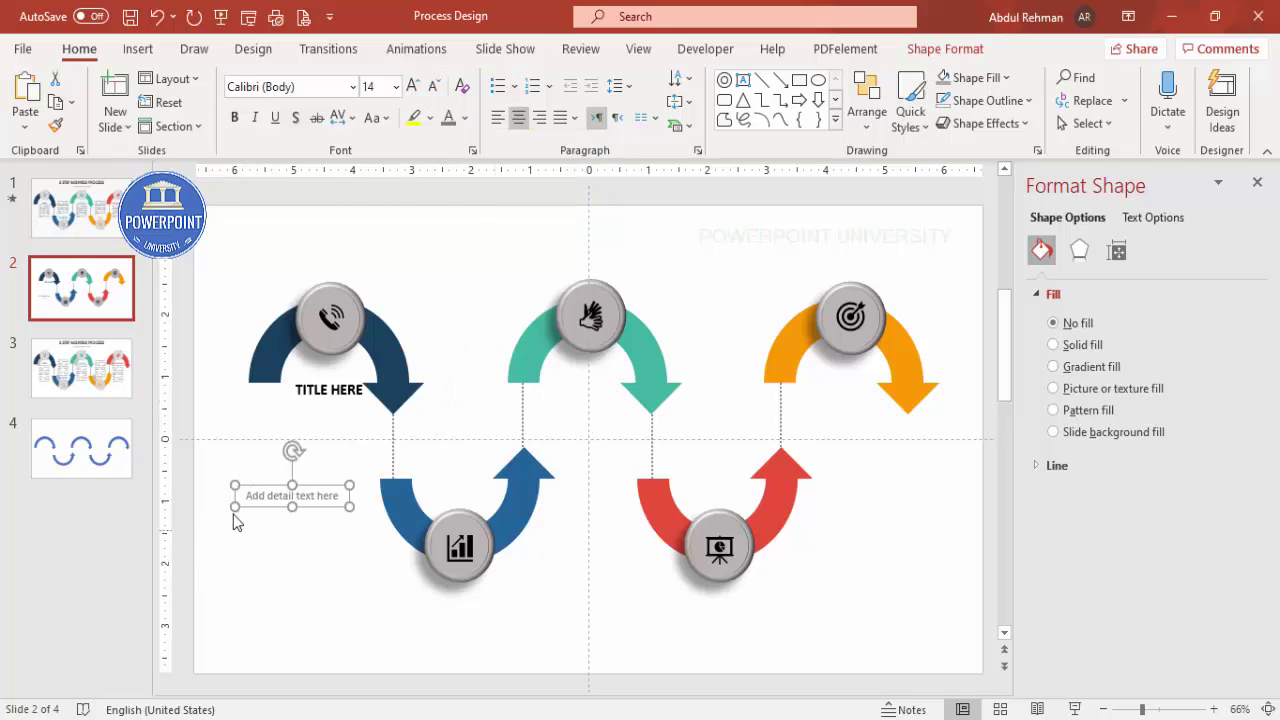
{"action": "left_click_drag", "start_coordinate": [256, 507], "coordinate": [257, 506]}
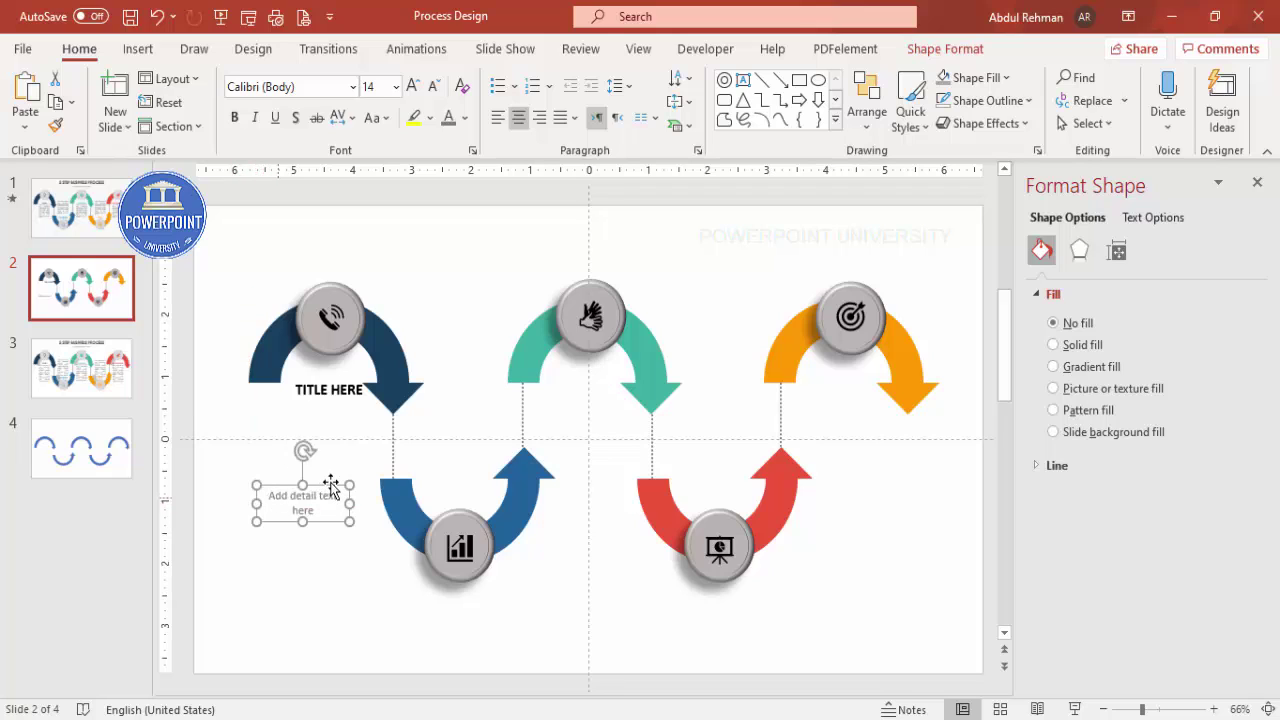
{"action": "mouse_move", "coordinate": [352, 377]}
{"action": "left_mouse_down"}
{"action": "mouse_move", "coordinate": [349, 409]}
{"action": "mouse_move", "coordinate": [352, 394]}
{"action": "left_mouse_up"}
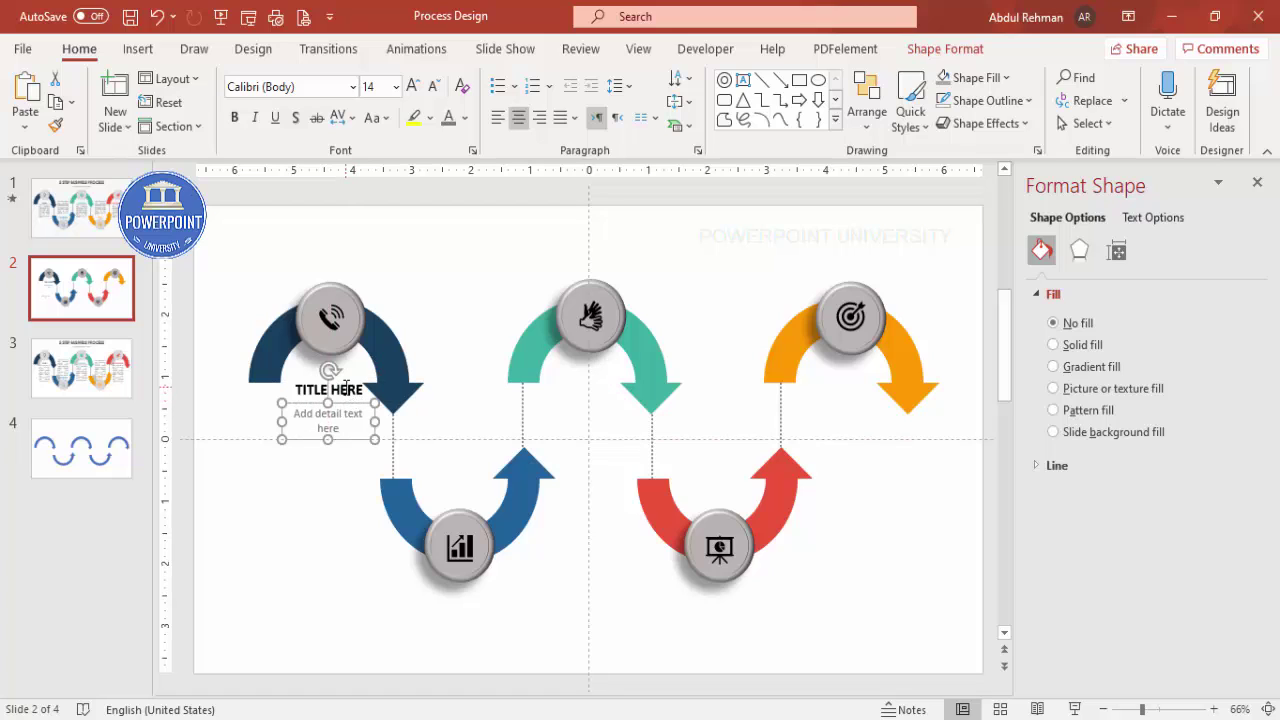
Step: Duplicate the title-and-detail pair under the lower blue arrow and toward the teal arrow
{"action": "left_click", "coordinate": [350, 388], "text": "shift"}
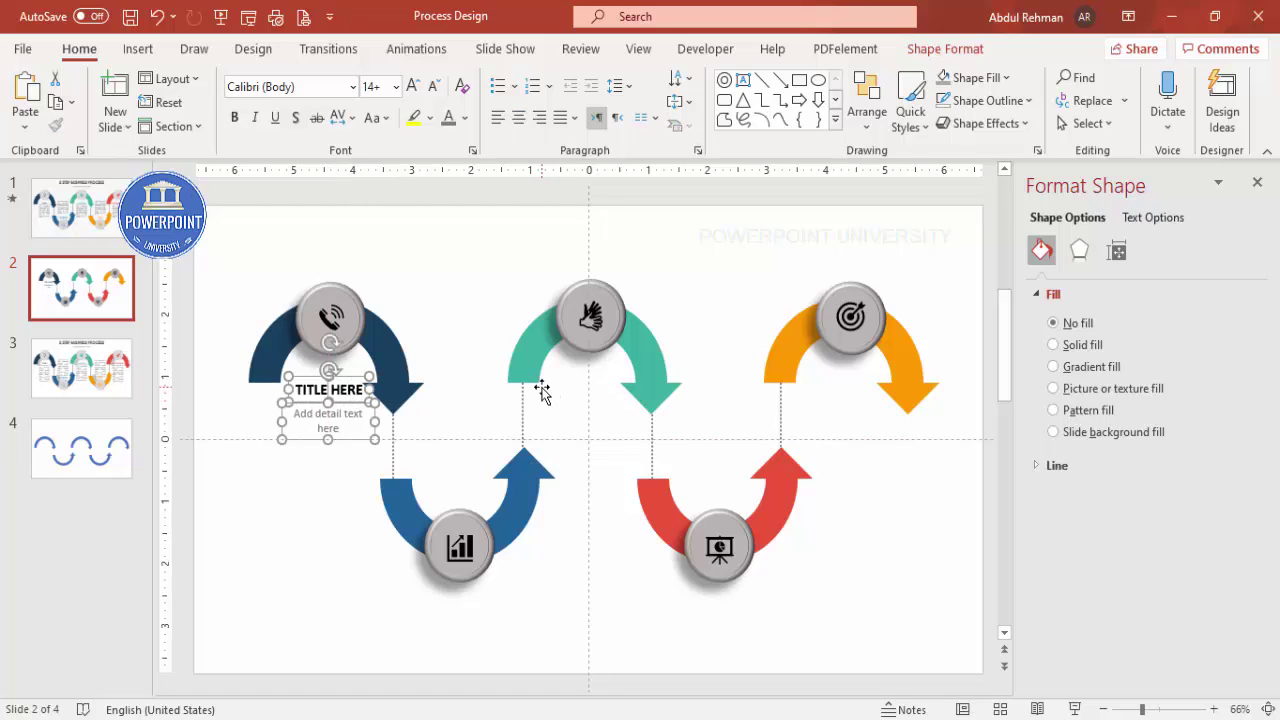
{"action": "key", "text": "ctrl+d"}
{"action": "left_click_drag", "start_coordinate": [376, 386], "coordinate": [480, 440]}
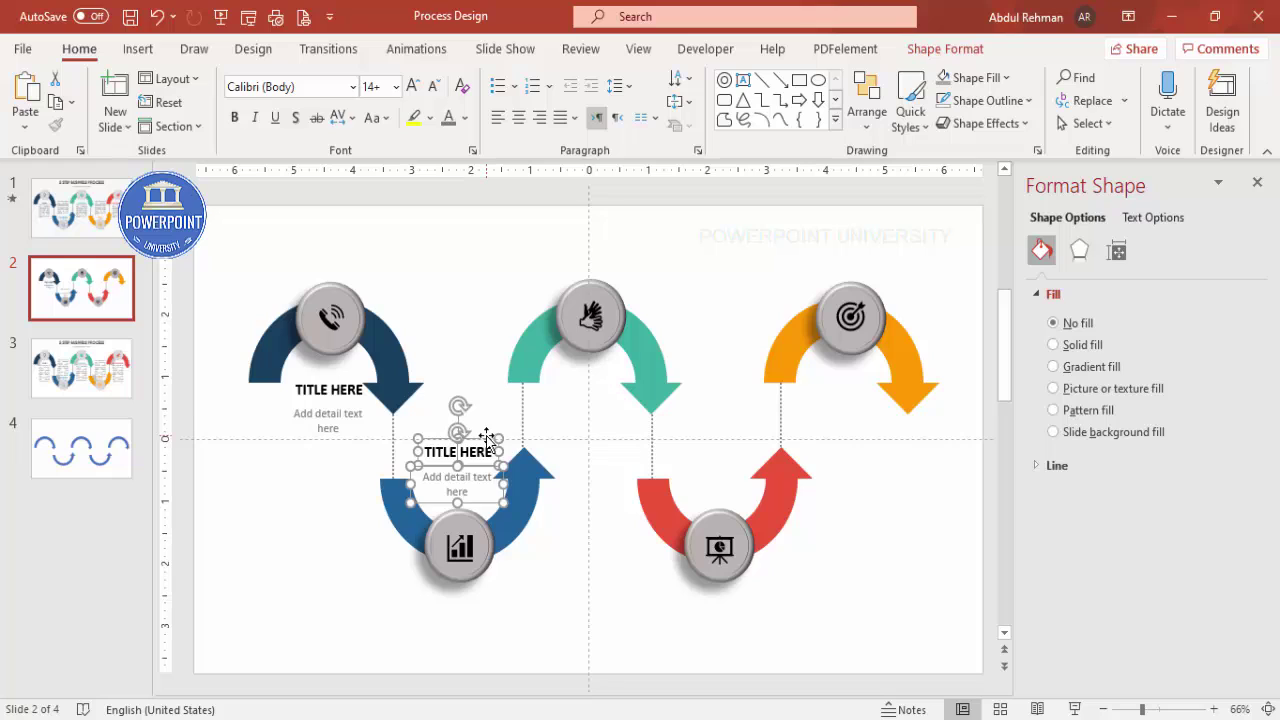
{"action": "key", "text": "ctrl+d"}
{"action": "left_click_drag", "start_coordinate": [616, 420], "coordinate": [745, 313]}
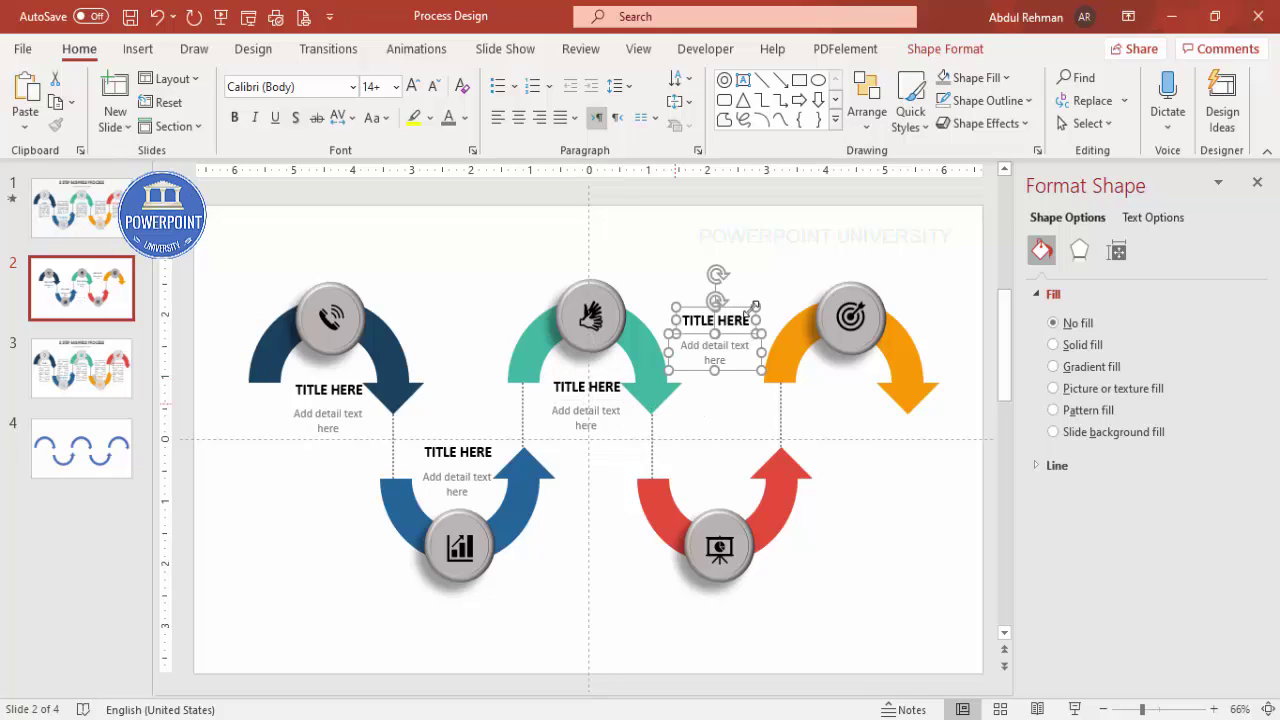
Step: Nudge a caption copy into place under the red arrow and add another under the orange arrow
{"action": "key", "text": "Down"}
{"action": "key", "text": "Down"}
{"action": "key", "text": "Down"}
{"action": "key", "text": "Down"}
{"action": "key", "text": "Down"}
{"action": "key", "text": "Down"}
{"action": "key", "text": "Down"}
{"action": "key", "text": "Down"}
{"action": "key", "text": "Down"}
{"action": "key", "text": "Down"}
{"action": "key", "text": "Down"}
{"action": "key", "text": "Down"}
{"action": "key", "text": "Down"}
{"action": "key", "text": "Down"}
{"action": "key", "text": "Down"}
{"action": "key", "text": "Down"}
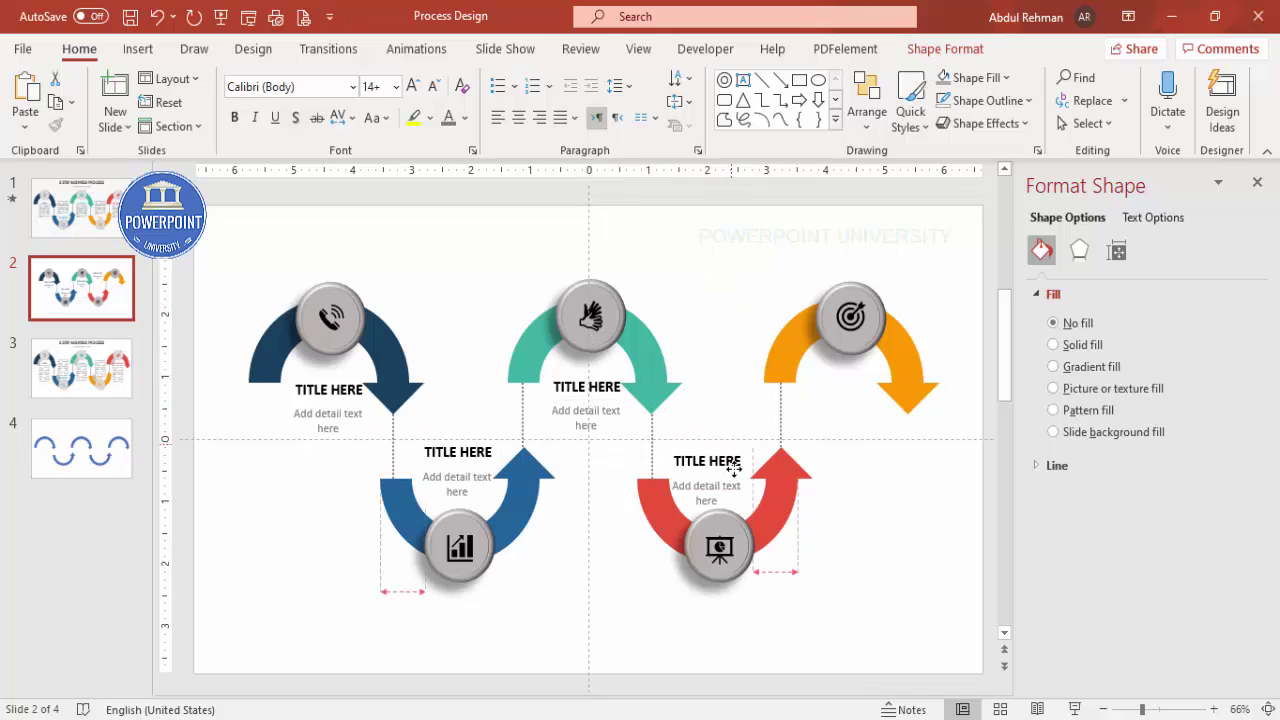
{"action": "key", "text": "Up"}
{"action": "key", "text": "Up"}
{"action": "key", "text": "Right"}
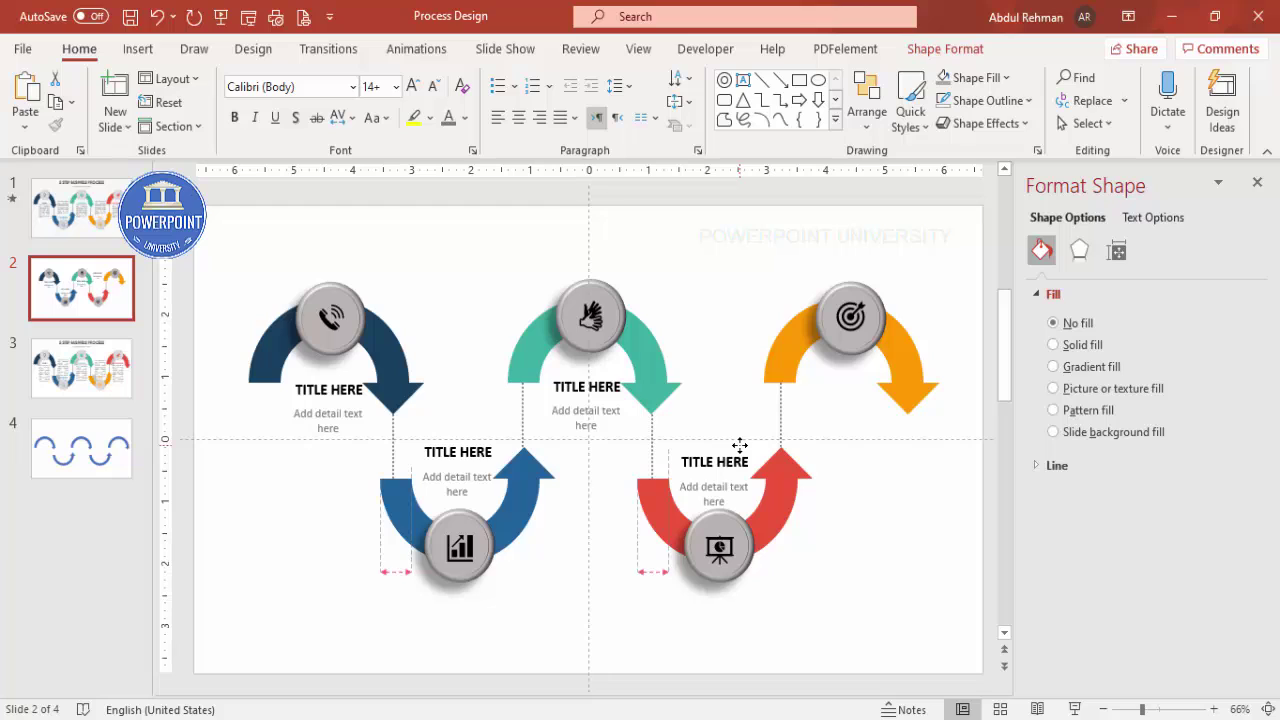
{"action": "key", "text": "ctrl+Up"}
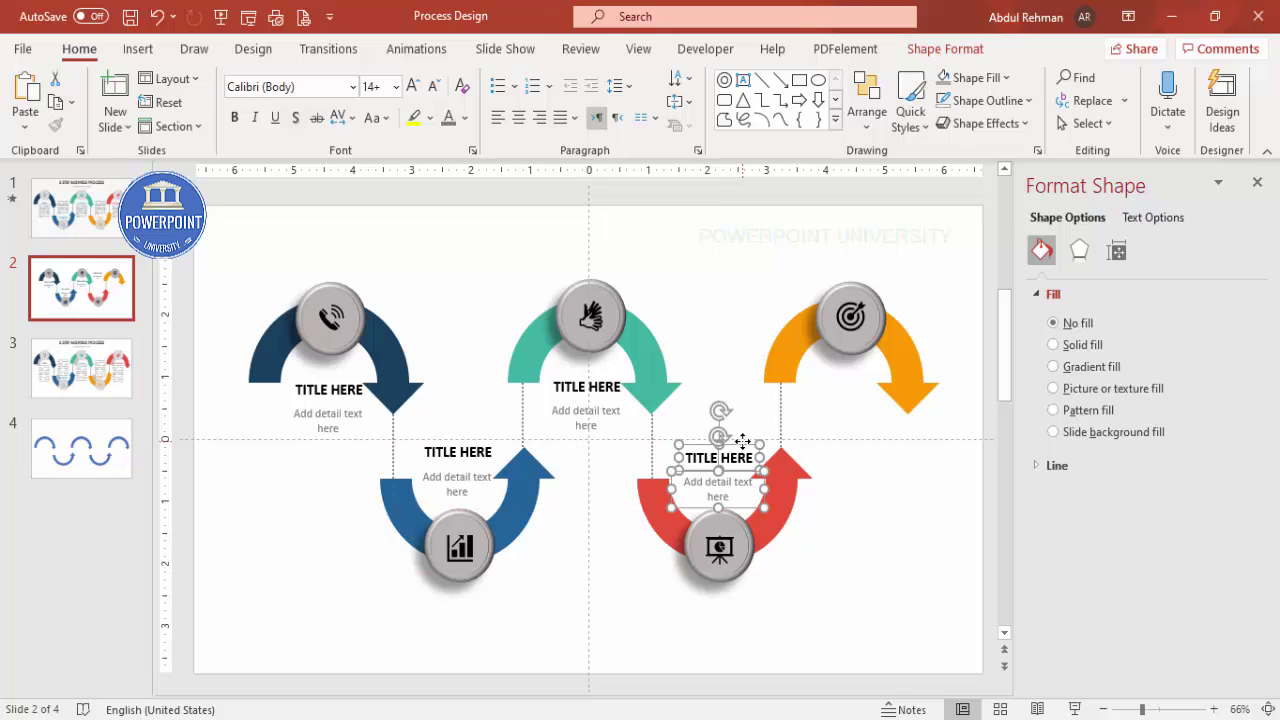
{"action": "key", "text": "ctrl+d"}
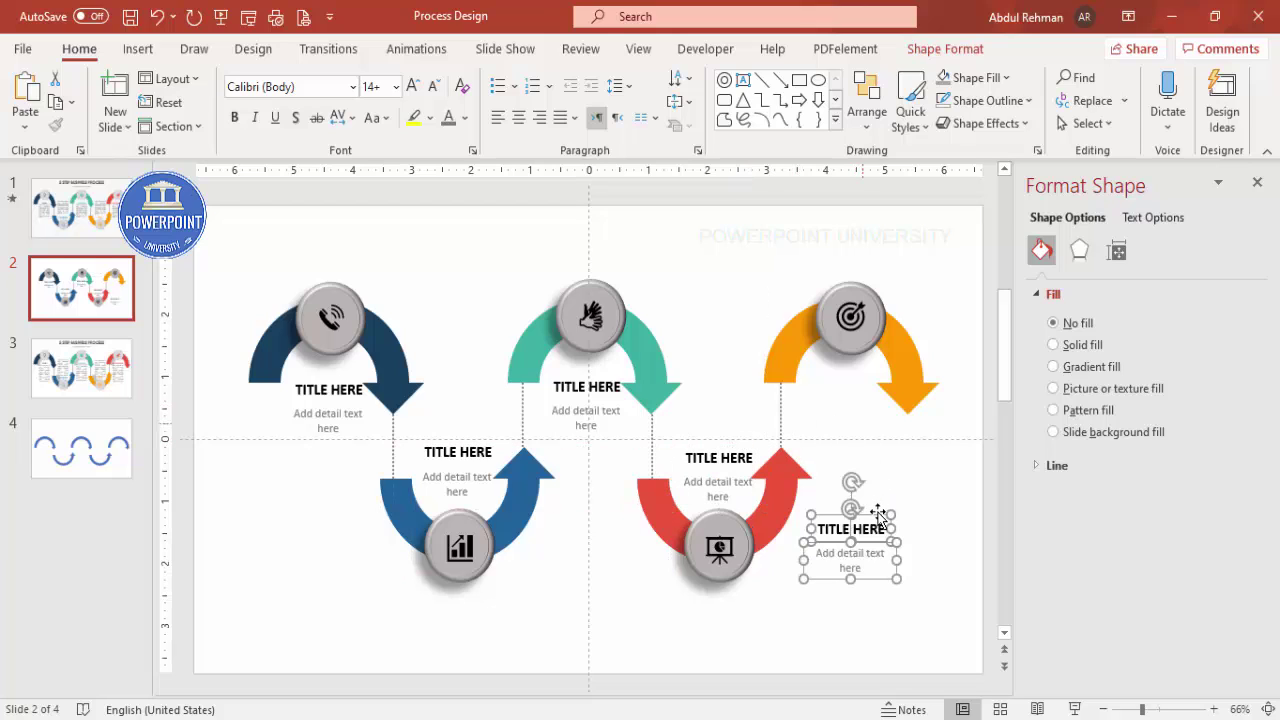
{"action": "left_click_drag", "start_coordinate": [874, 512], "coordinate": [870, 375]}
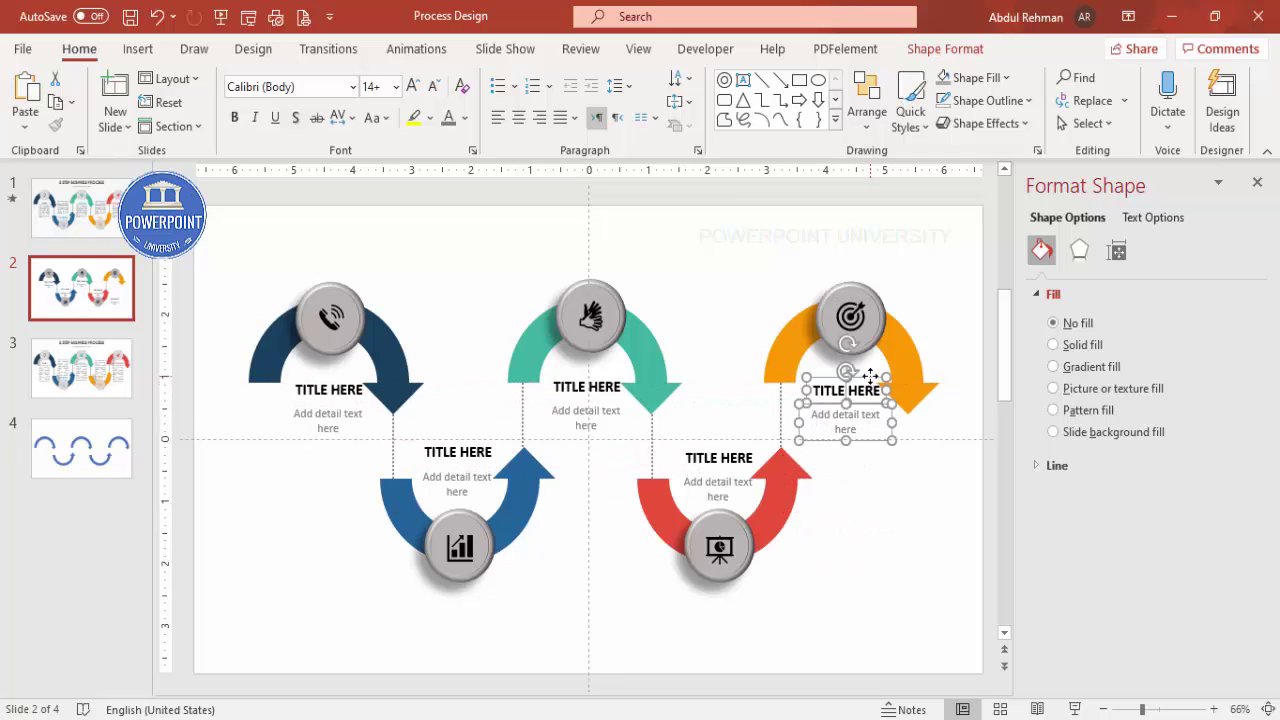
{"action": "left_click", "coordinate": [736, 256]}
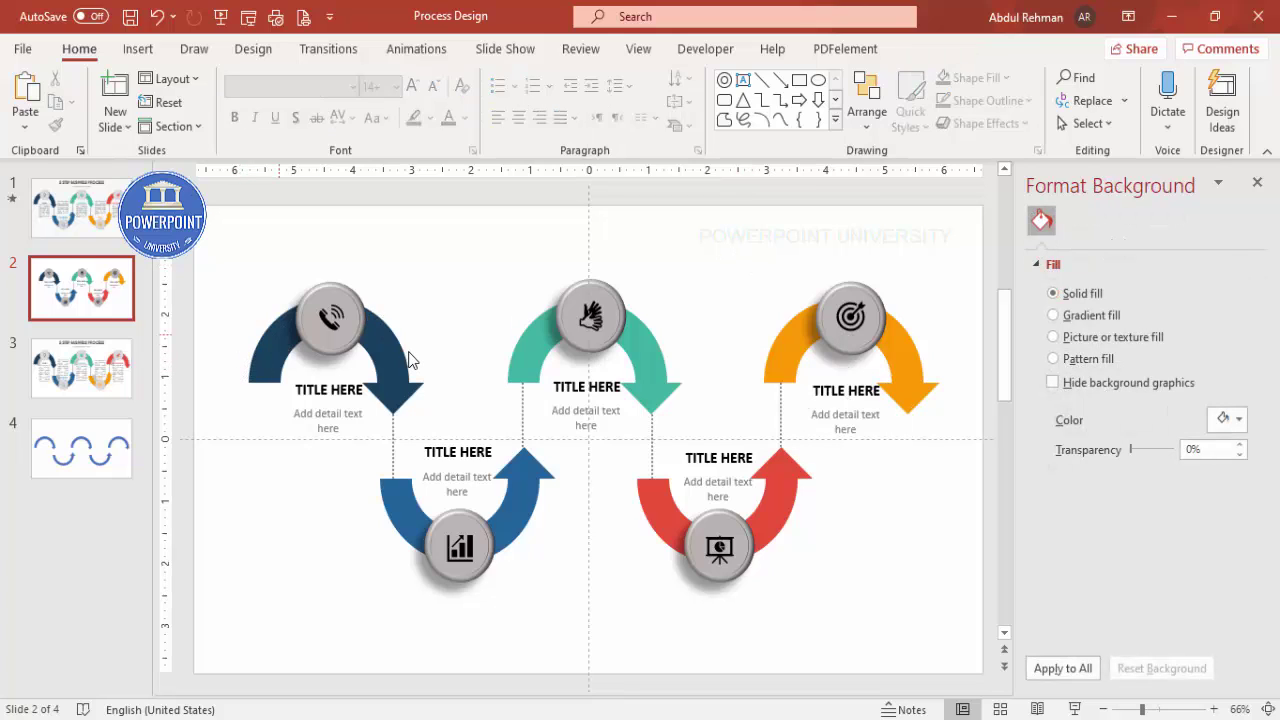